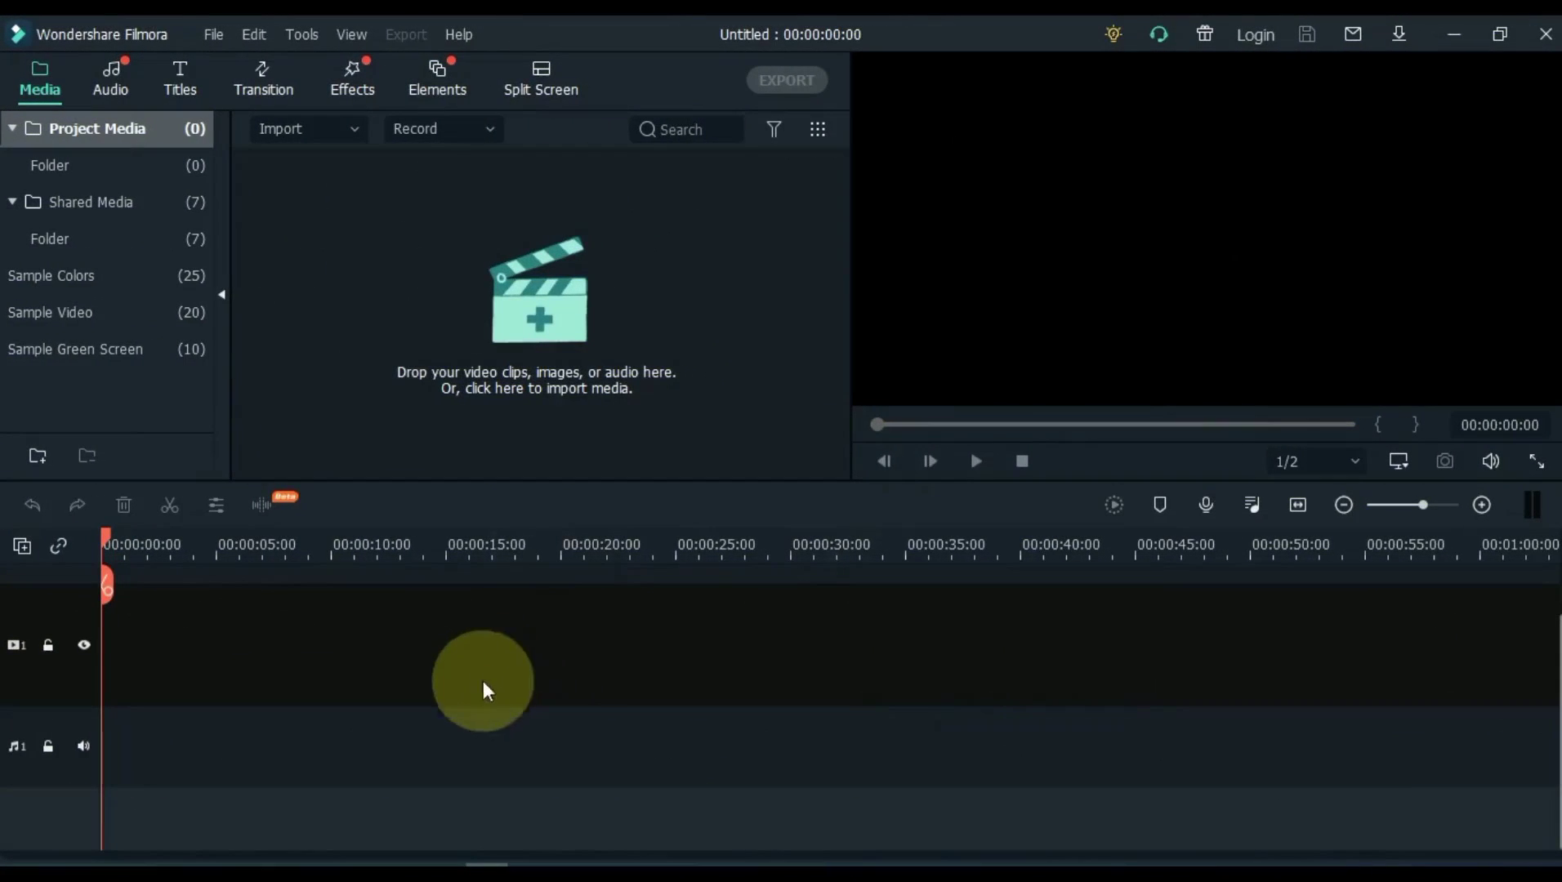
Step: Bring up the 3D Gold Texture Effect folder of gold letter clips in File Explorer
click(255, 833)
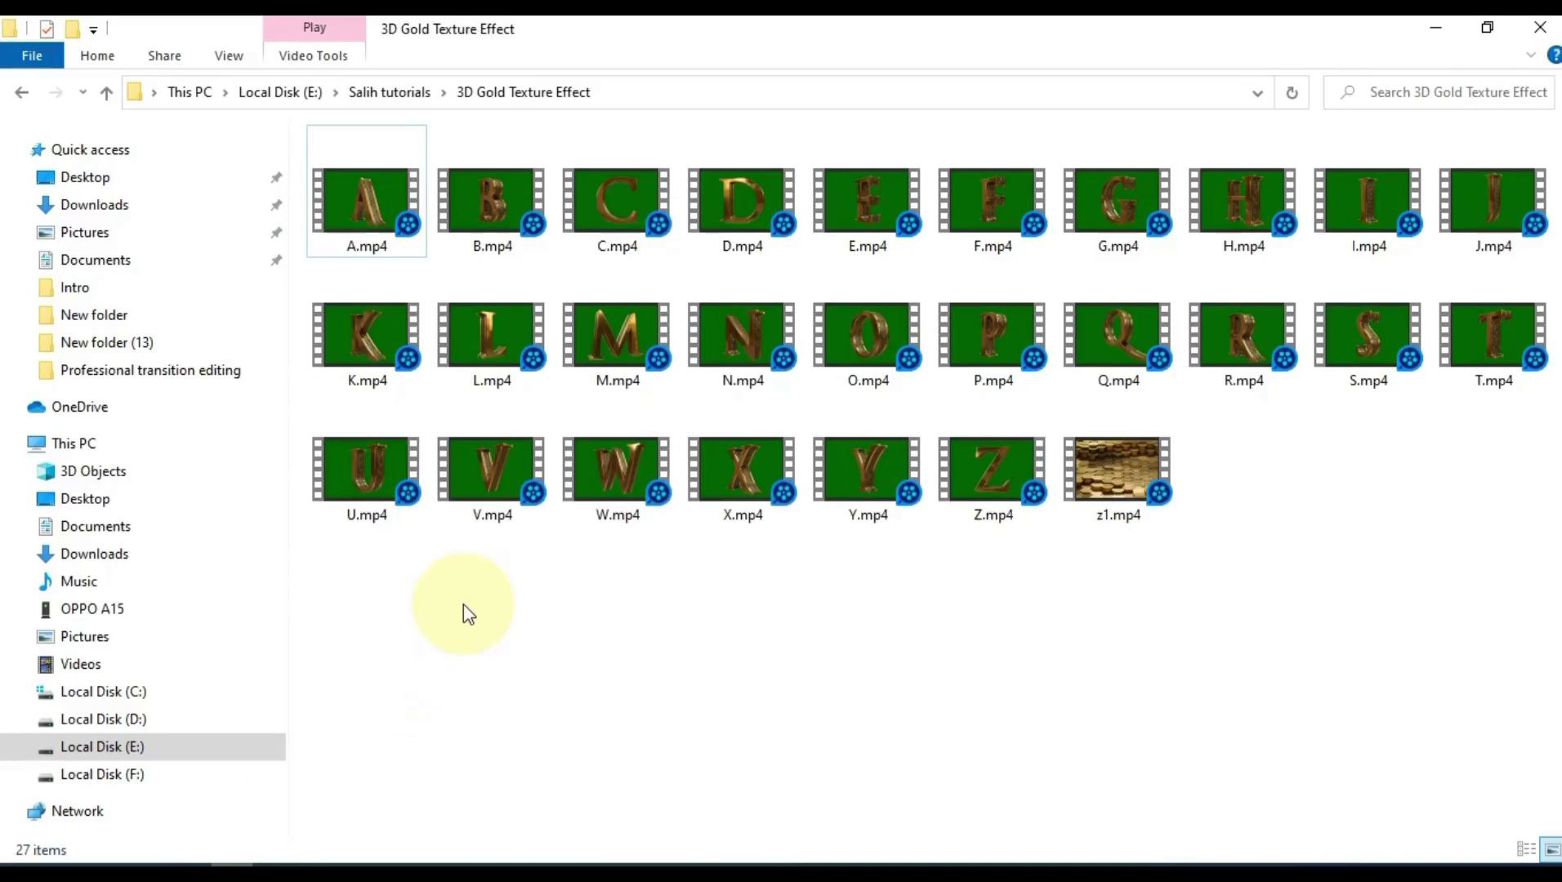
mouse_move(347, 576)
mouse_down()
mouse_move(1362, 135)
mouse_move(1556, 134)
mouse_up()
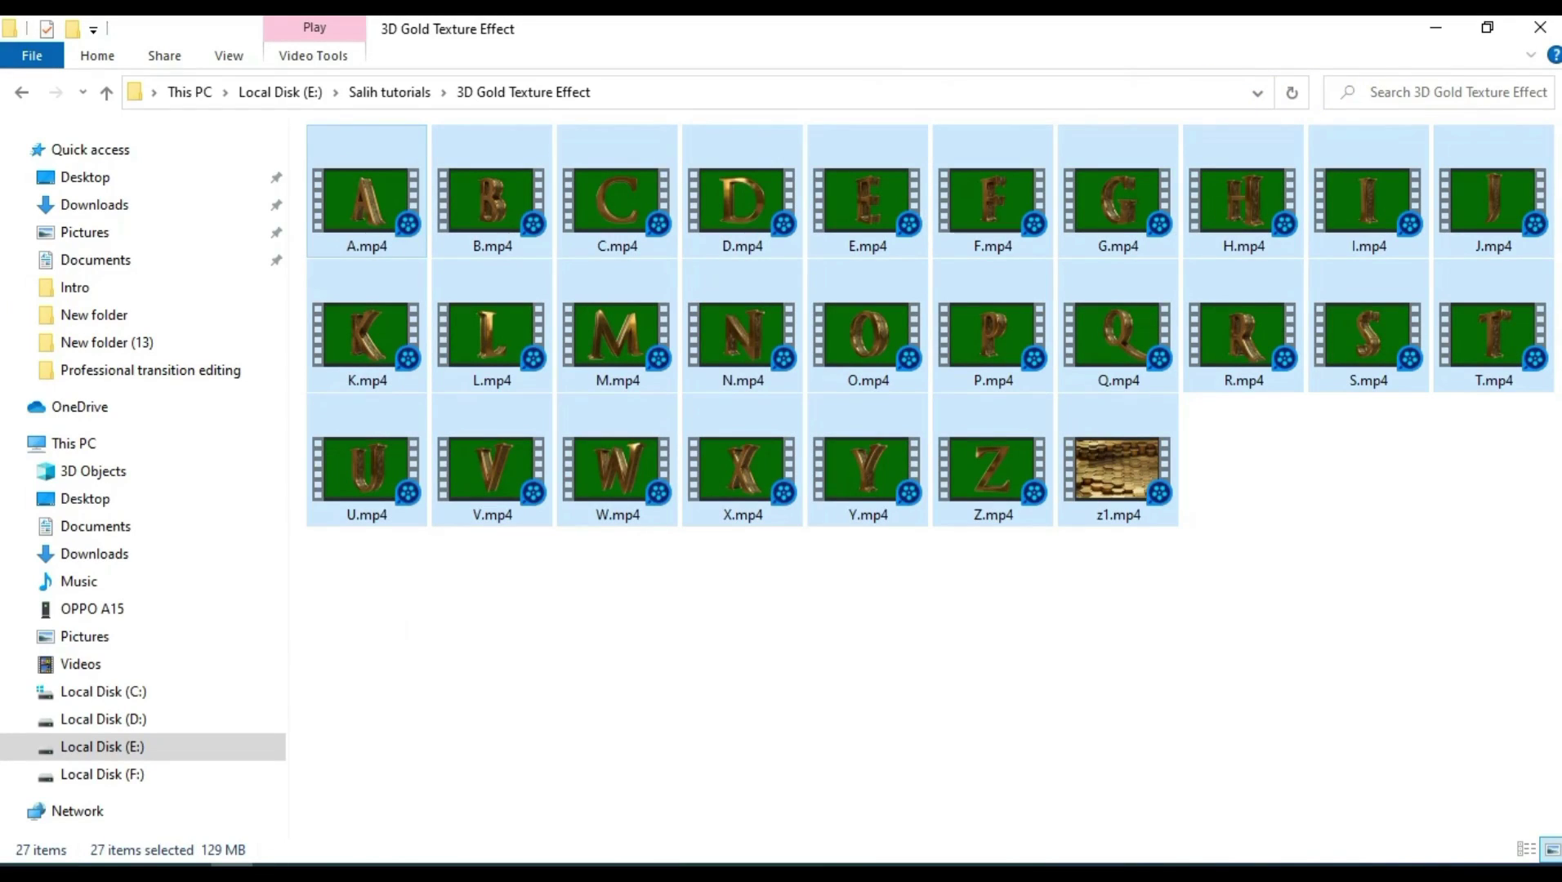
click(1227, 487)
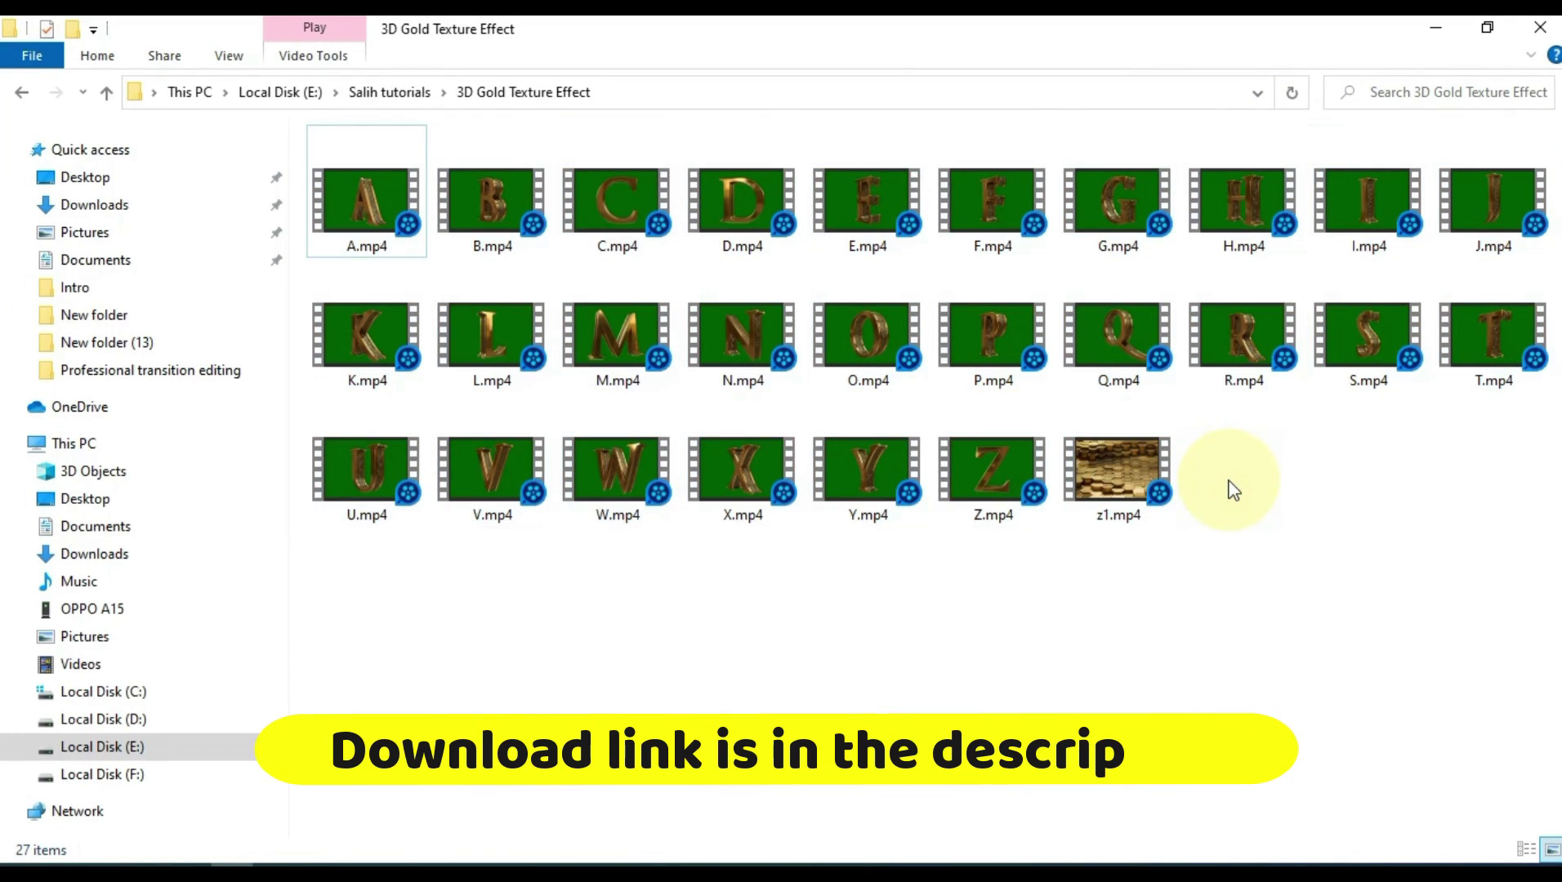
Step: Select the S, A, L, I, H, T, U, O and R letter clips together
click(1383, 350)
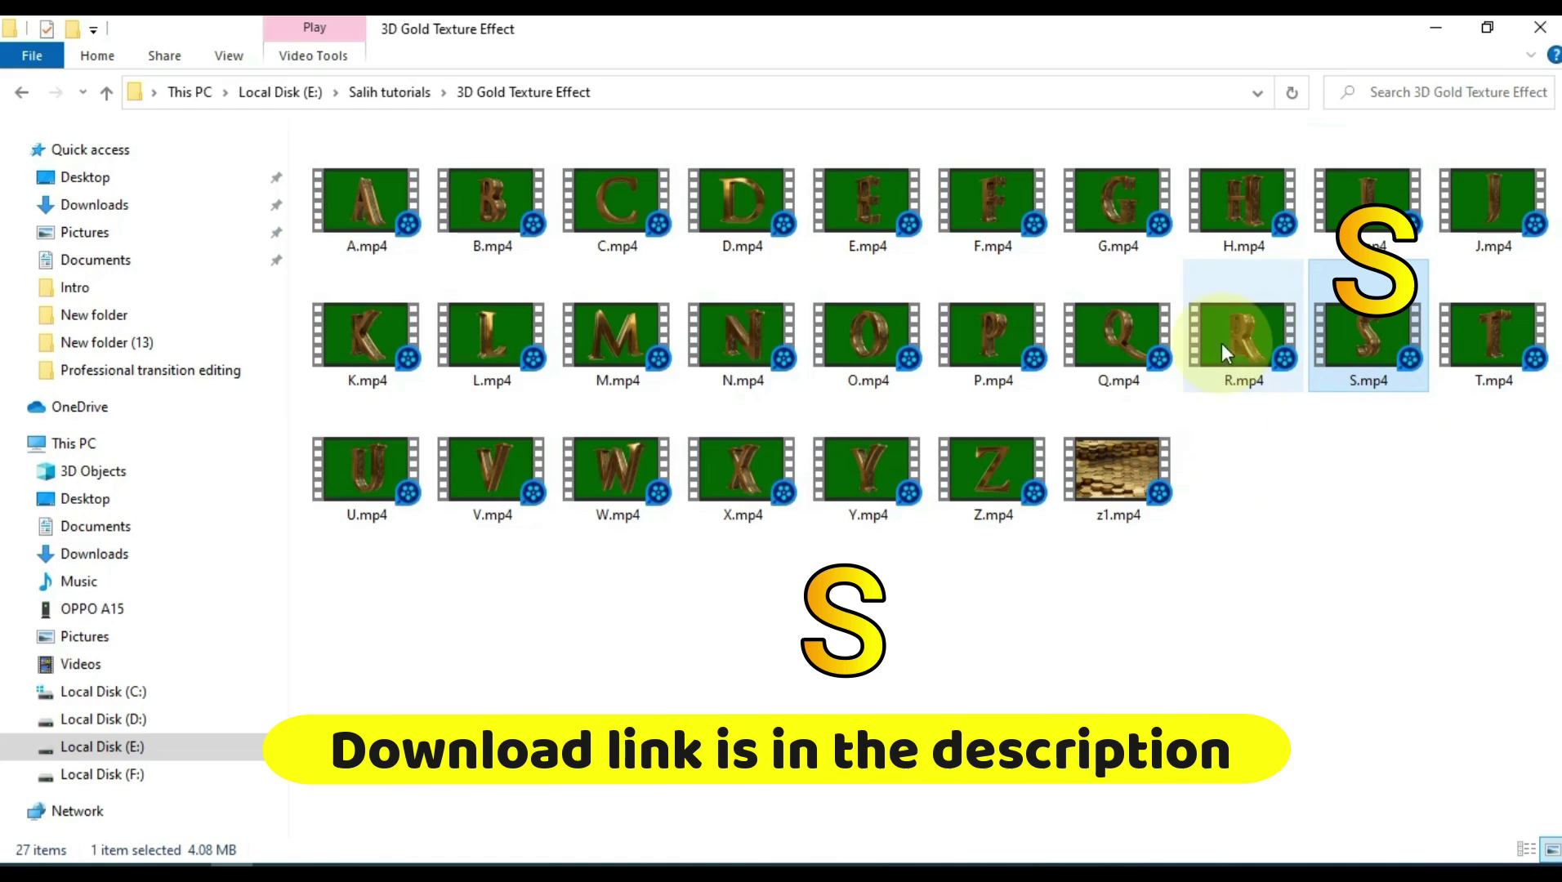
ctrl+click(378, 218)
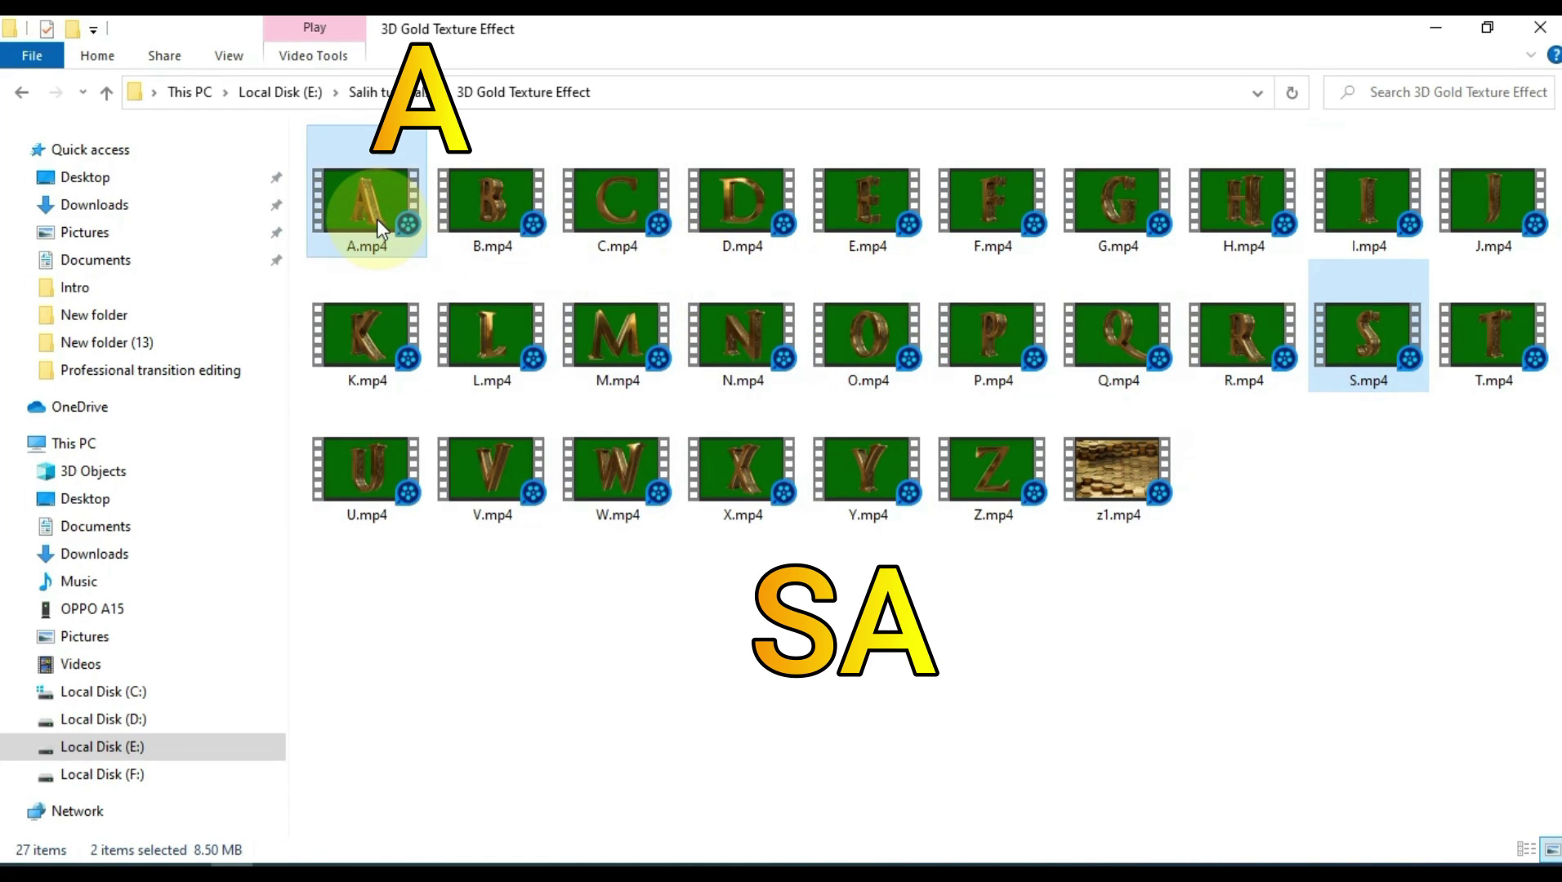
ctrl+click(477, 343)
ctrl+click(1345, 205)
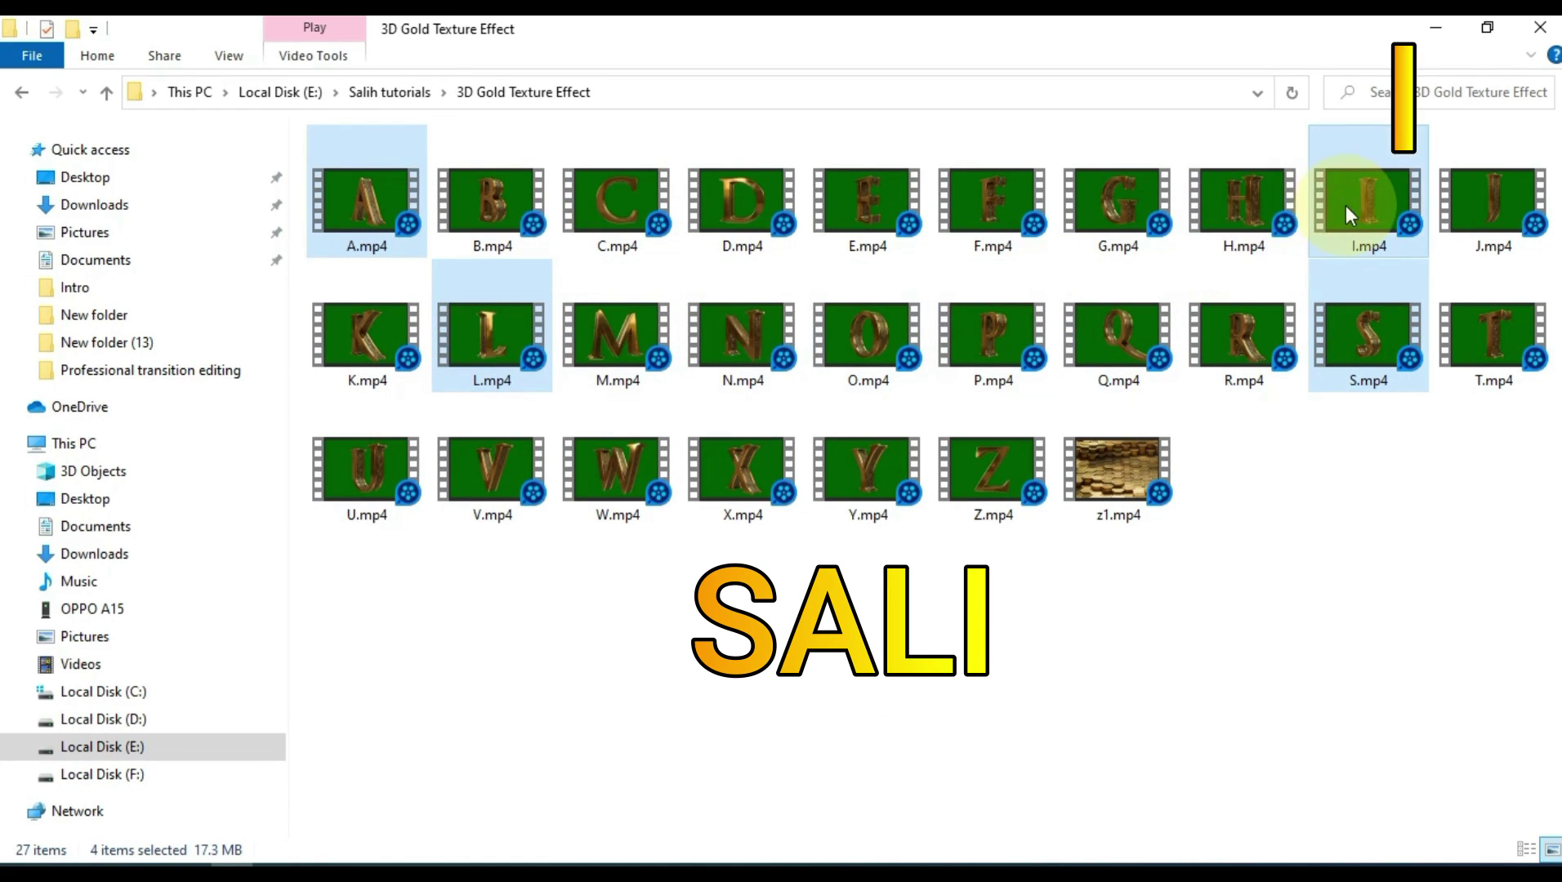
ctrl+click(1223, 222)
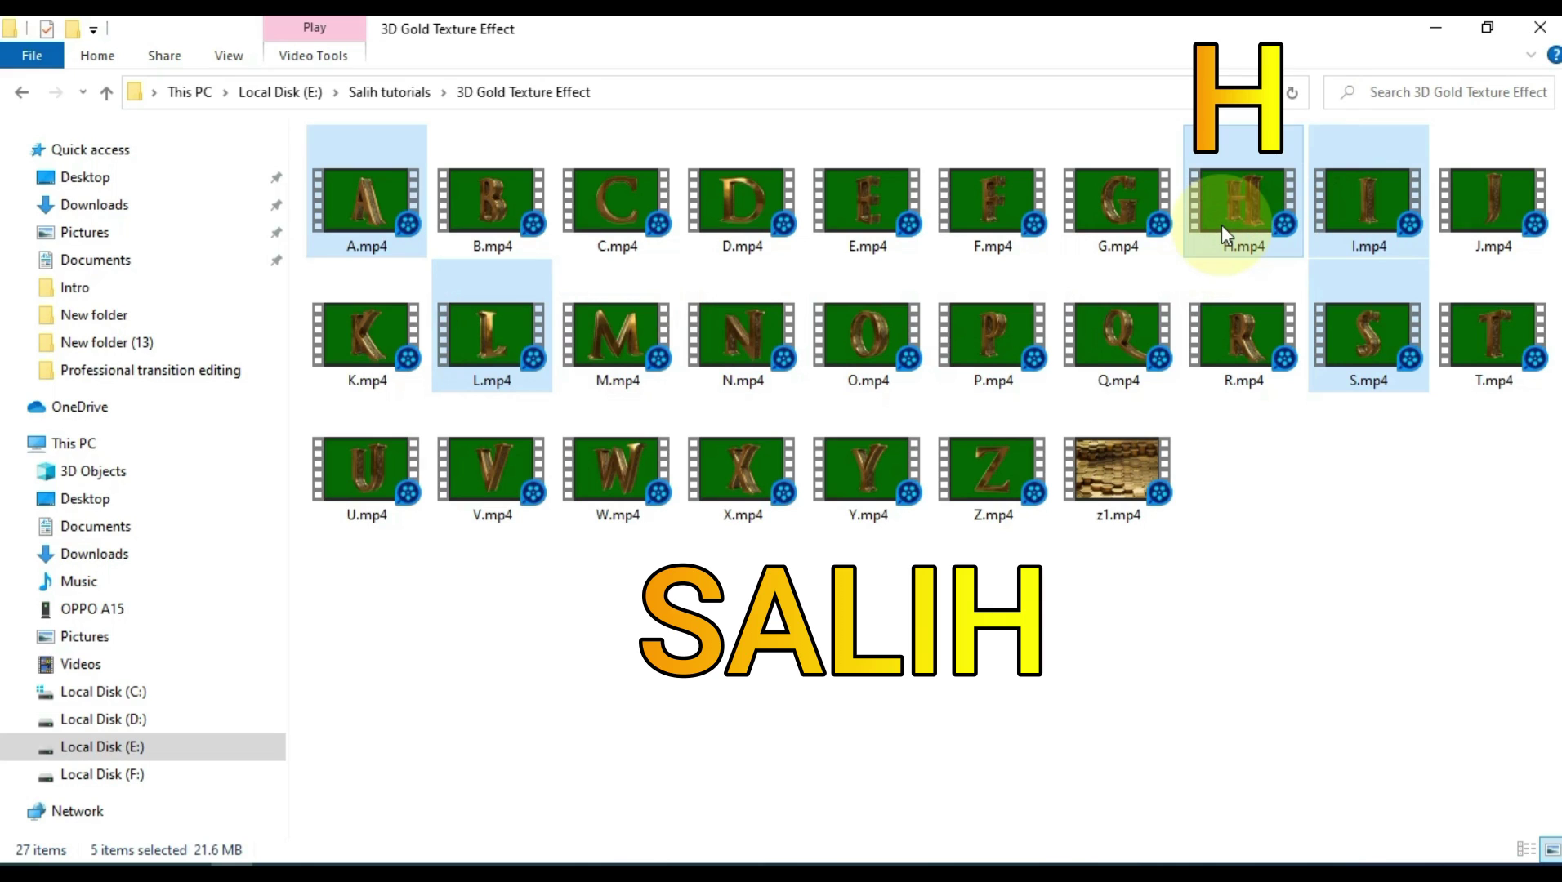
ctrl+click(1507, 335)
ctrl+click(378, 484)
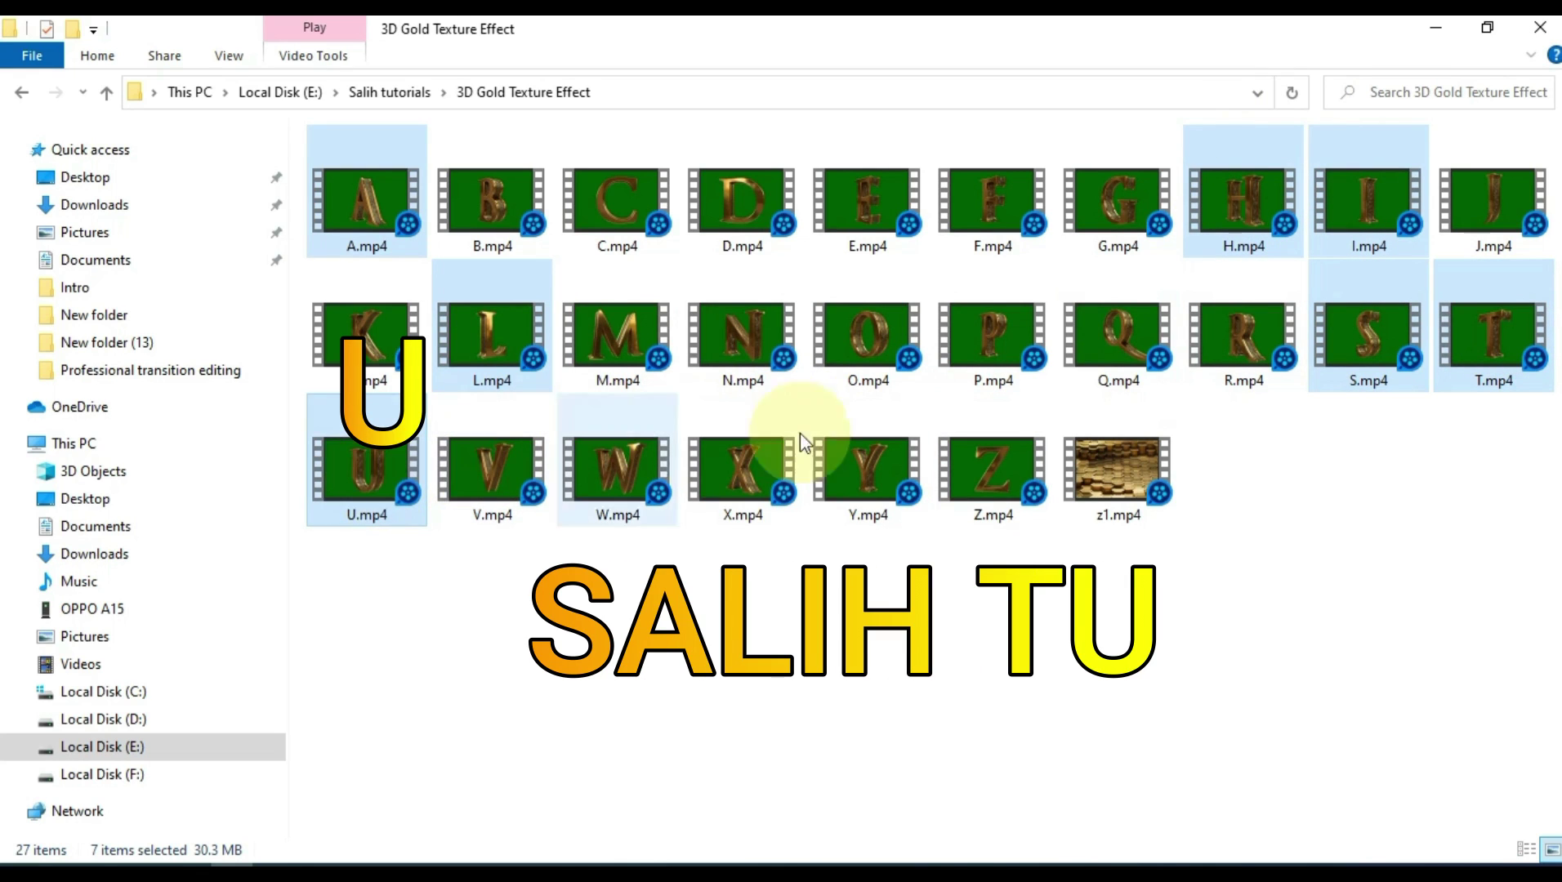
ctrl+click(879, 356)
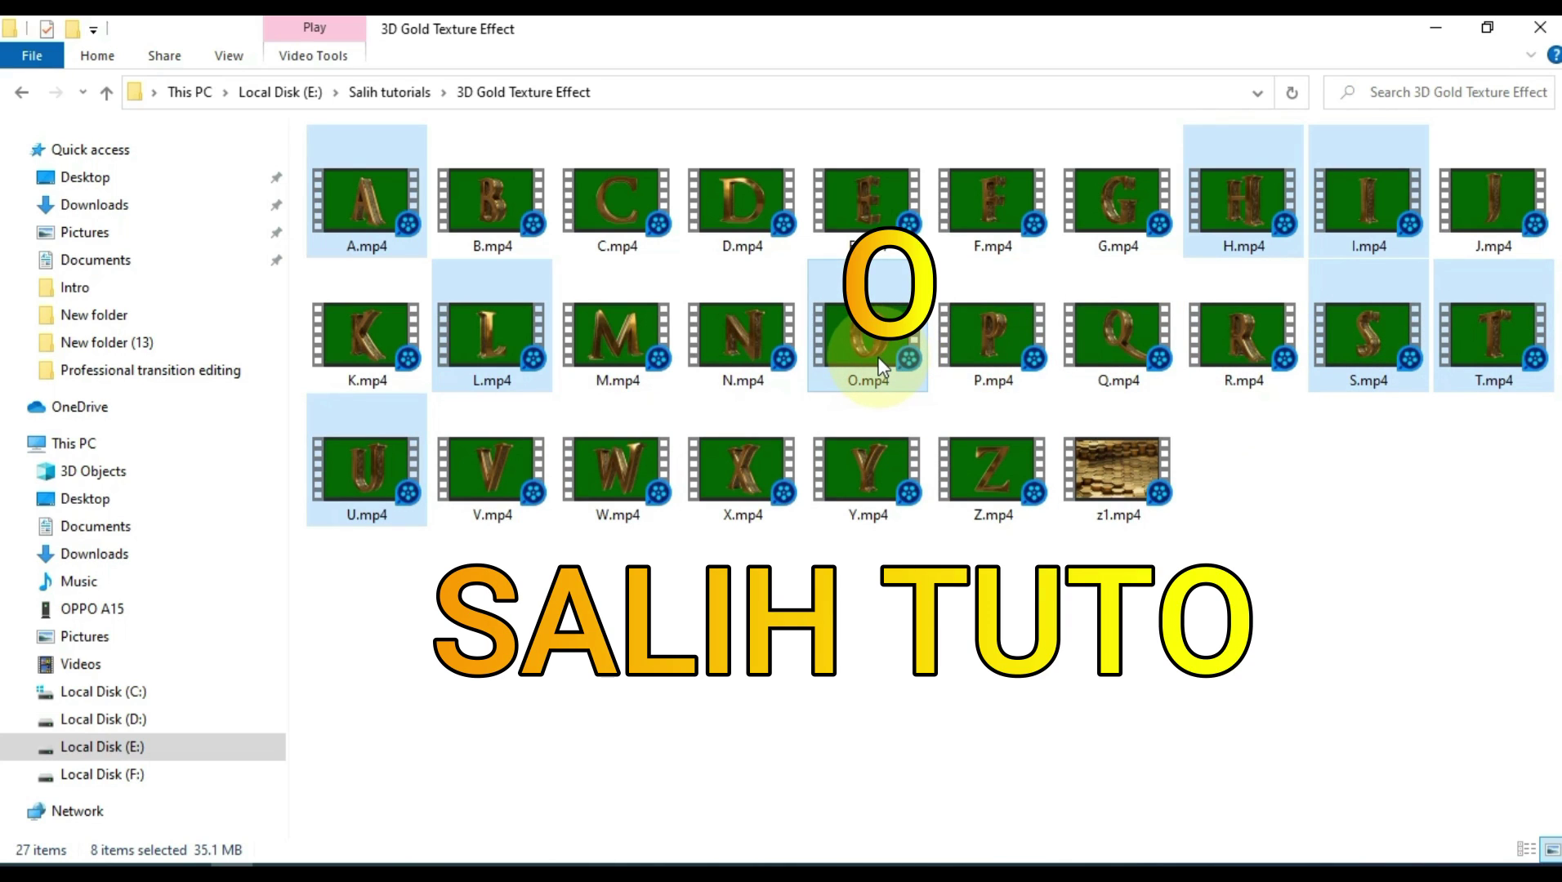
ctrl+click(1228, 353)
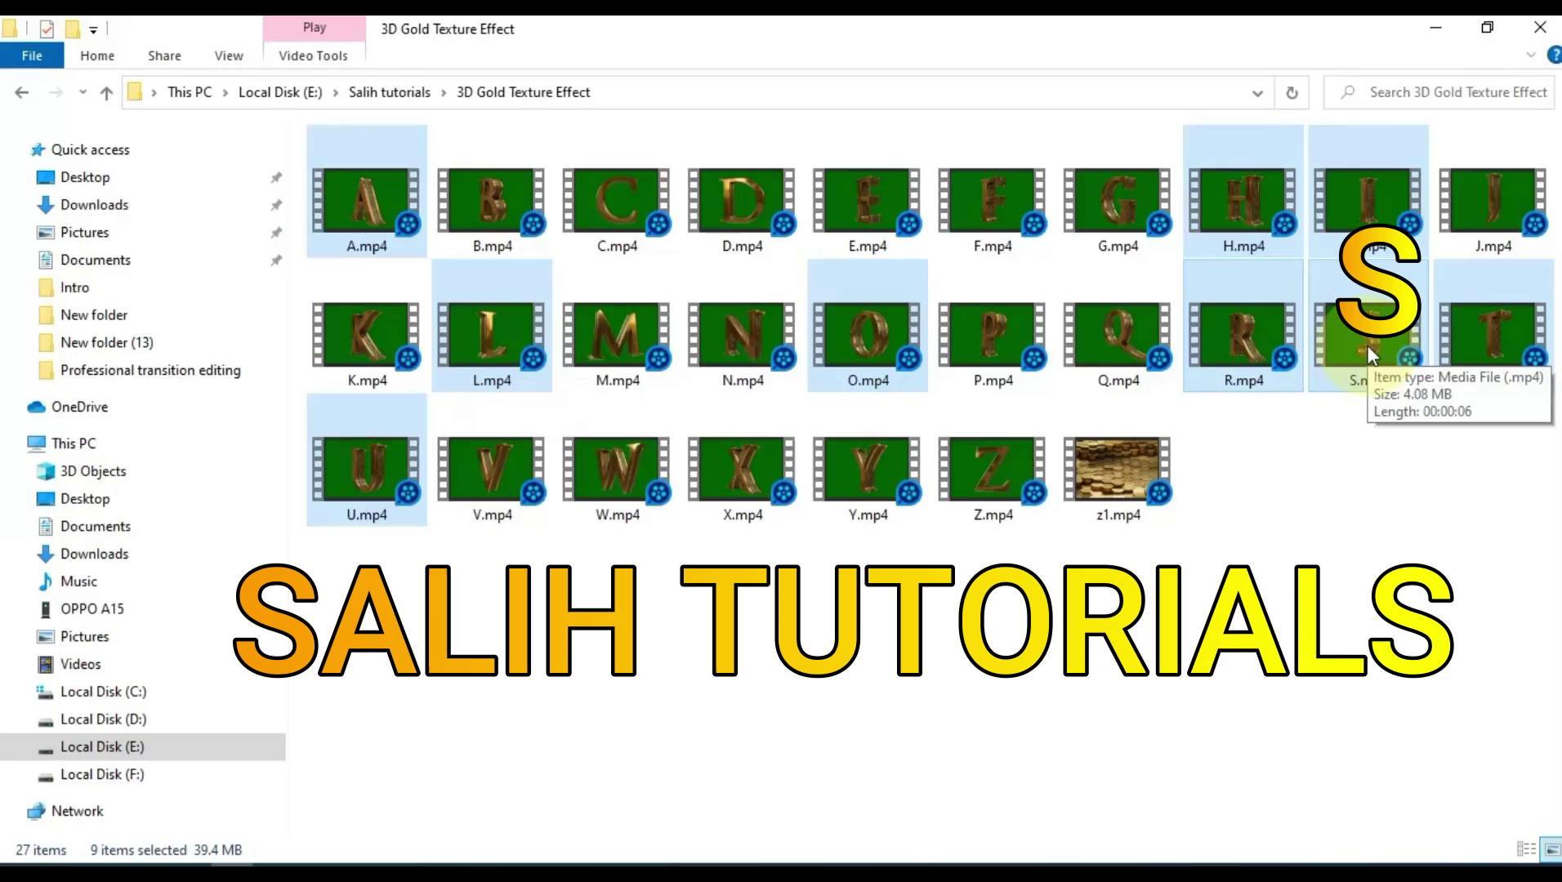
Step: Drop the nine gold letter clips into Filmora's Media panel, then preview the S and A clips
mouse_move(1366, 336)
mouse_down()
mouse_move(1365, 382)
mouse_move(490, 874)
mouse_move(515, 372)
mouse_up()
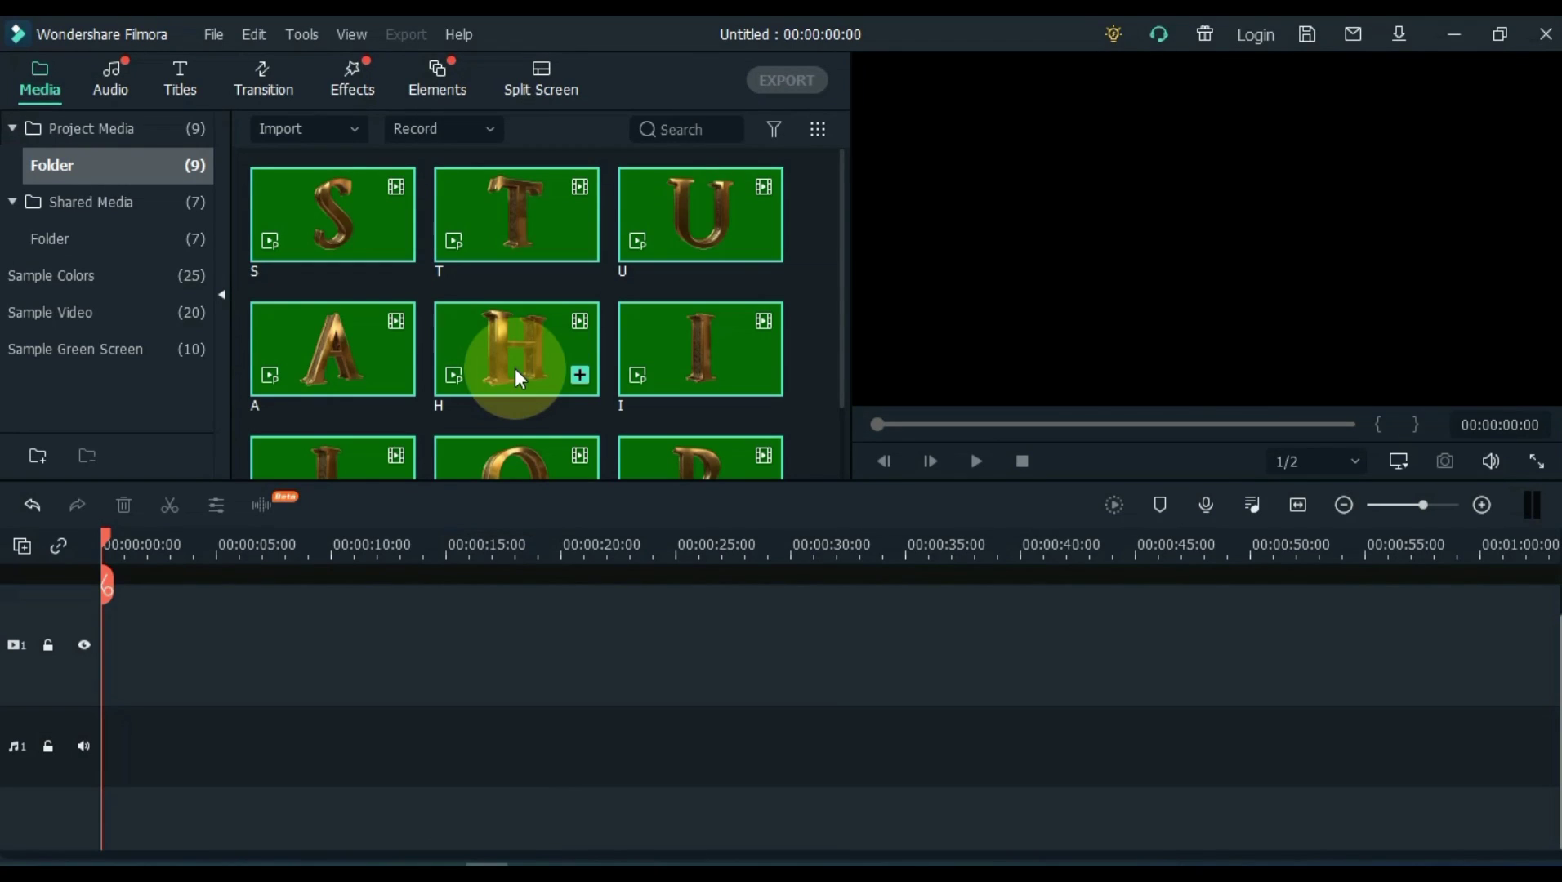
scroll(516, 375, down, 2)
scroll(516, 374, up, 2)
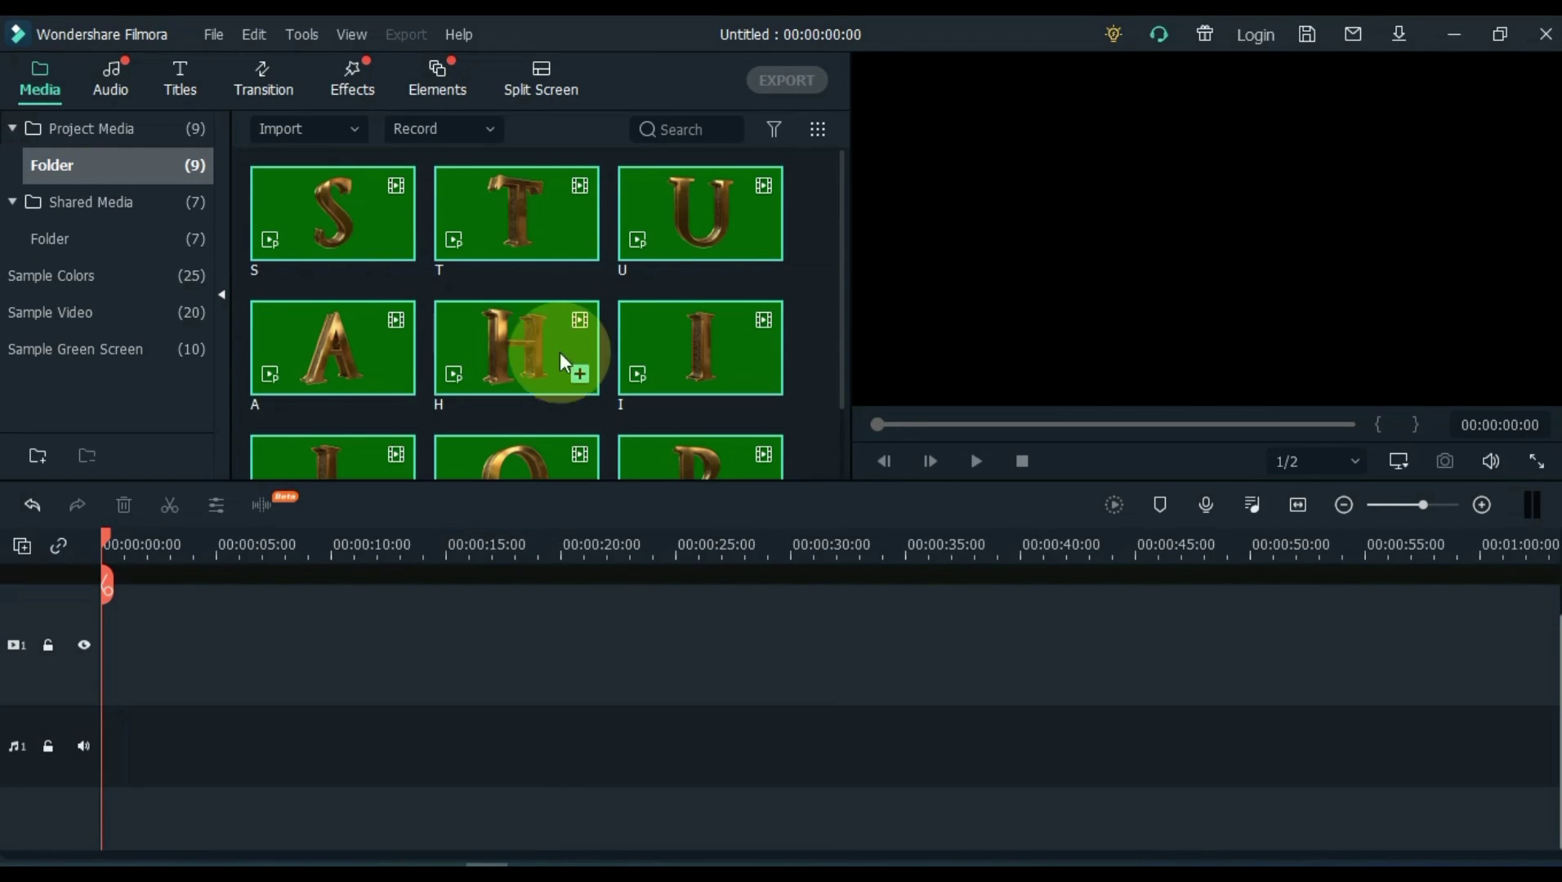
click(790, 290)
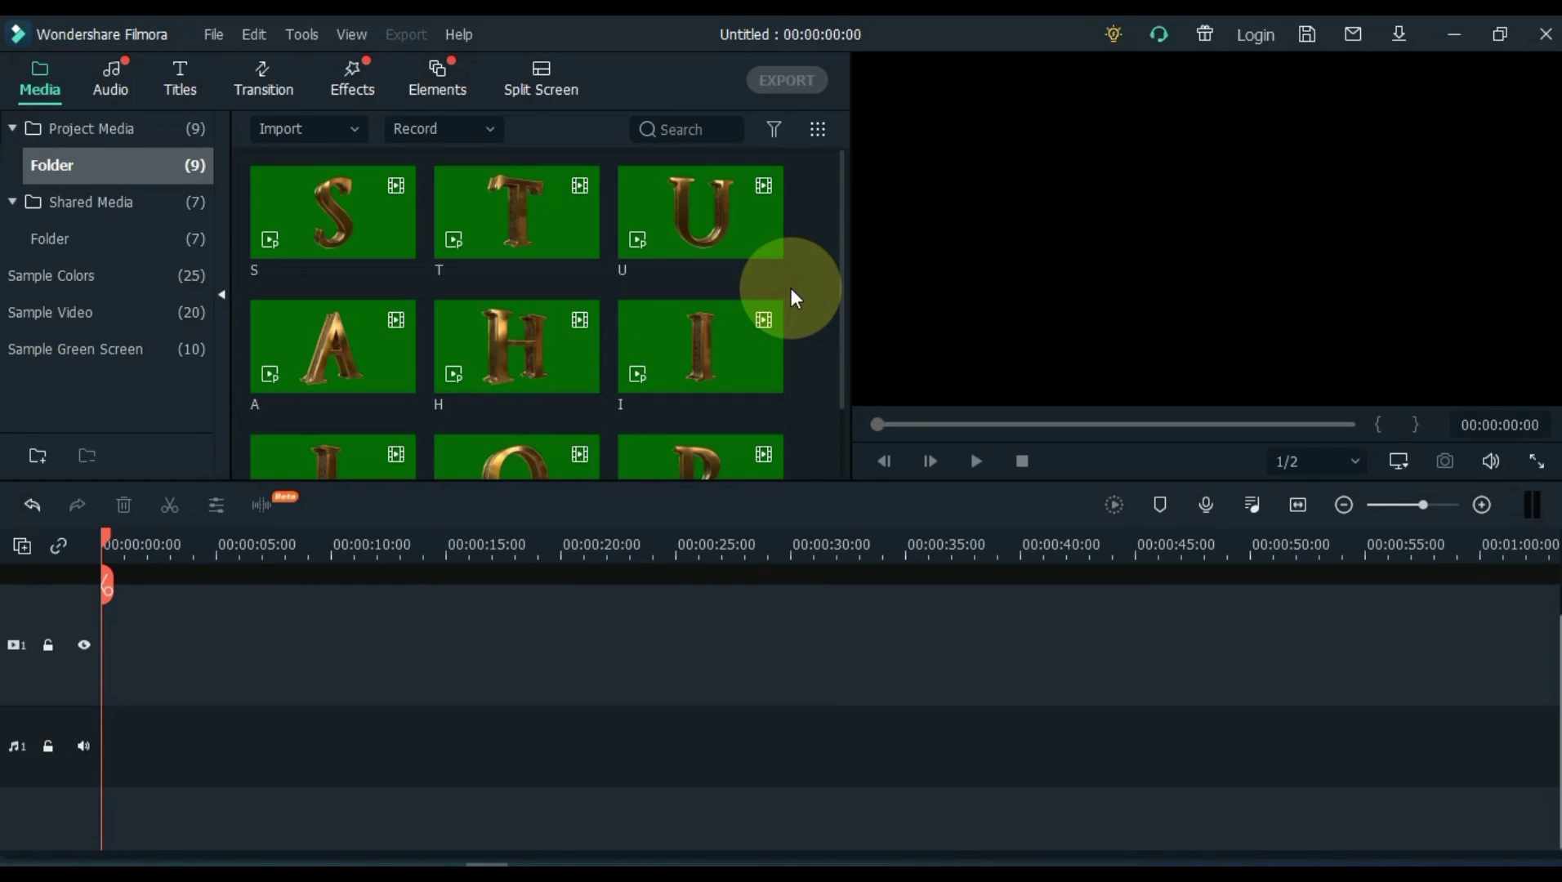
double_click(314, 228)
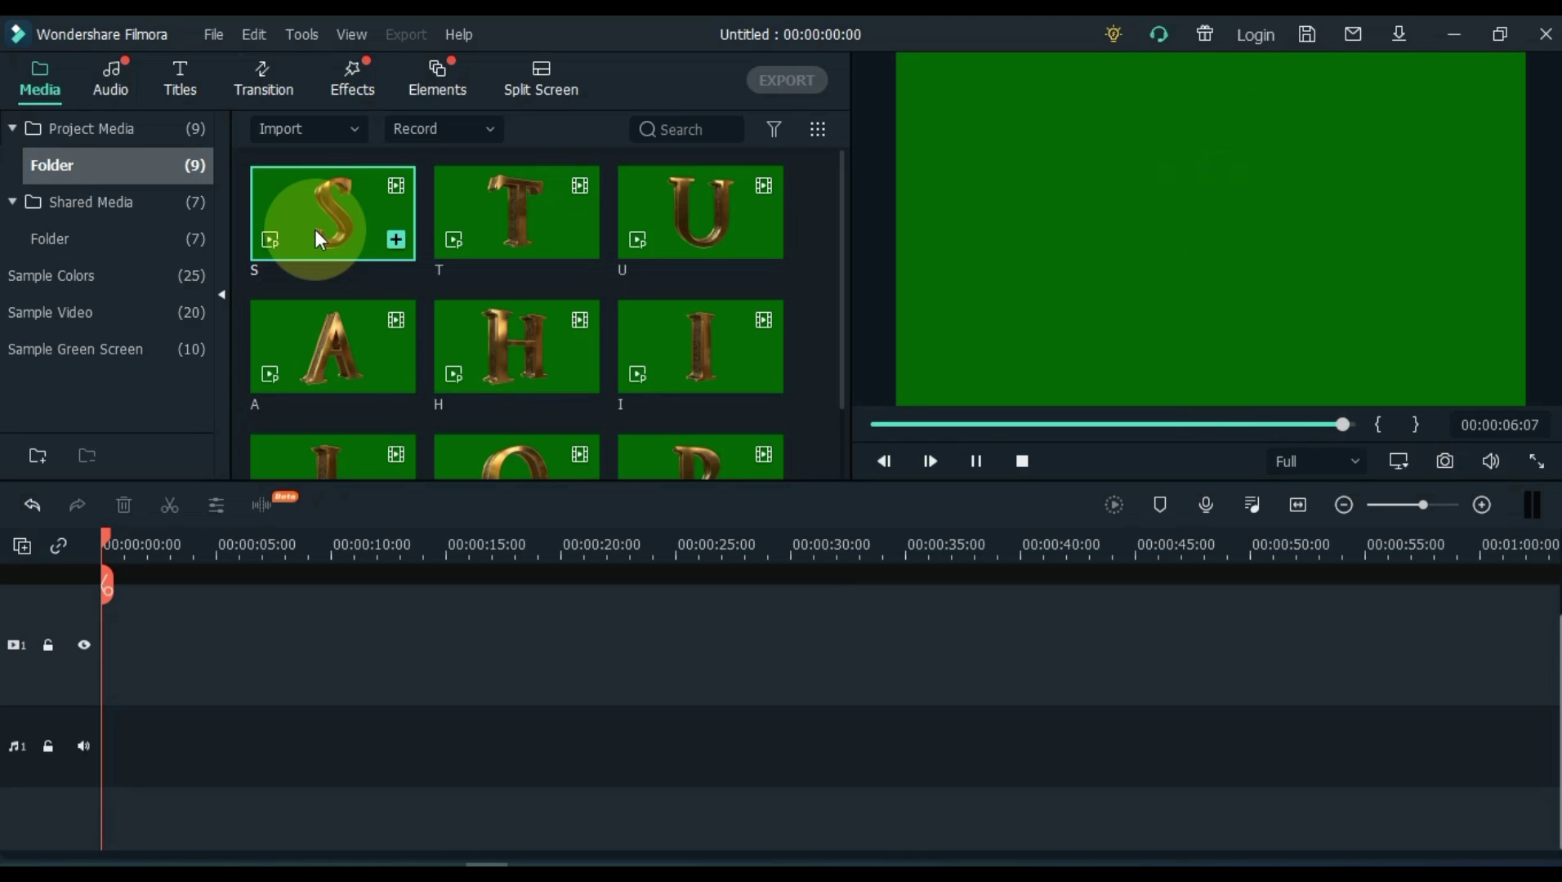
double_click(345, 356)
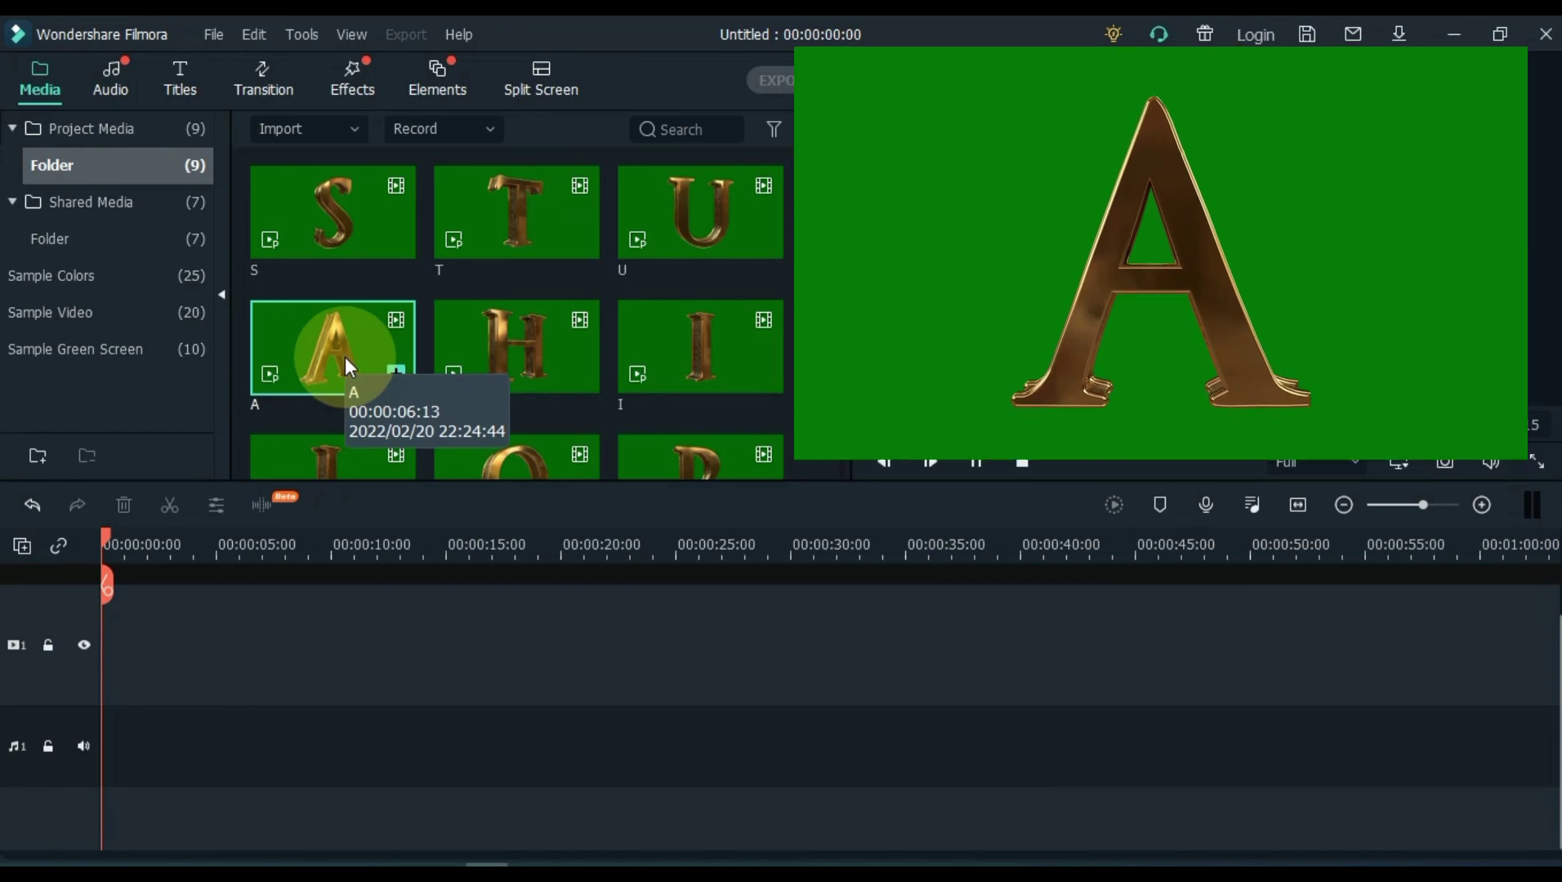
Step: Place S on the timeline, match the project to 1920x1080 30fps, and stack A, L, I, H above it
mouse_move(337, 260)
mouse_down()
mouse_move(202, 531)
mouse_move(98, 652)
mouse_up()
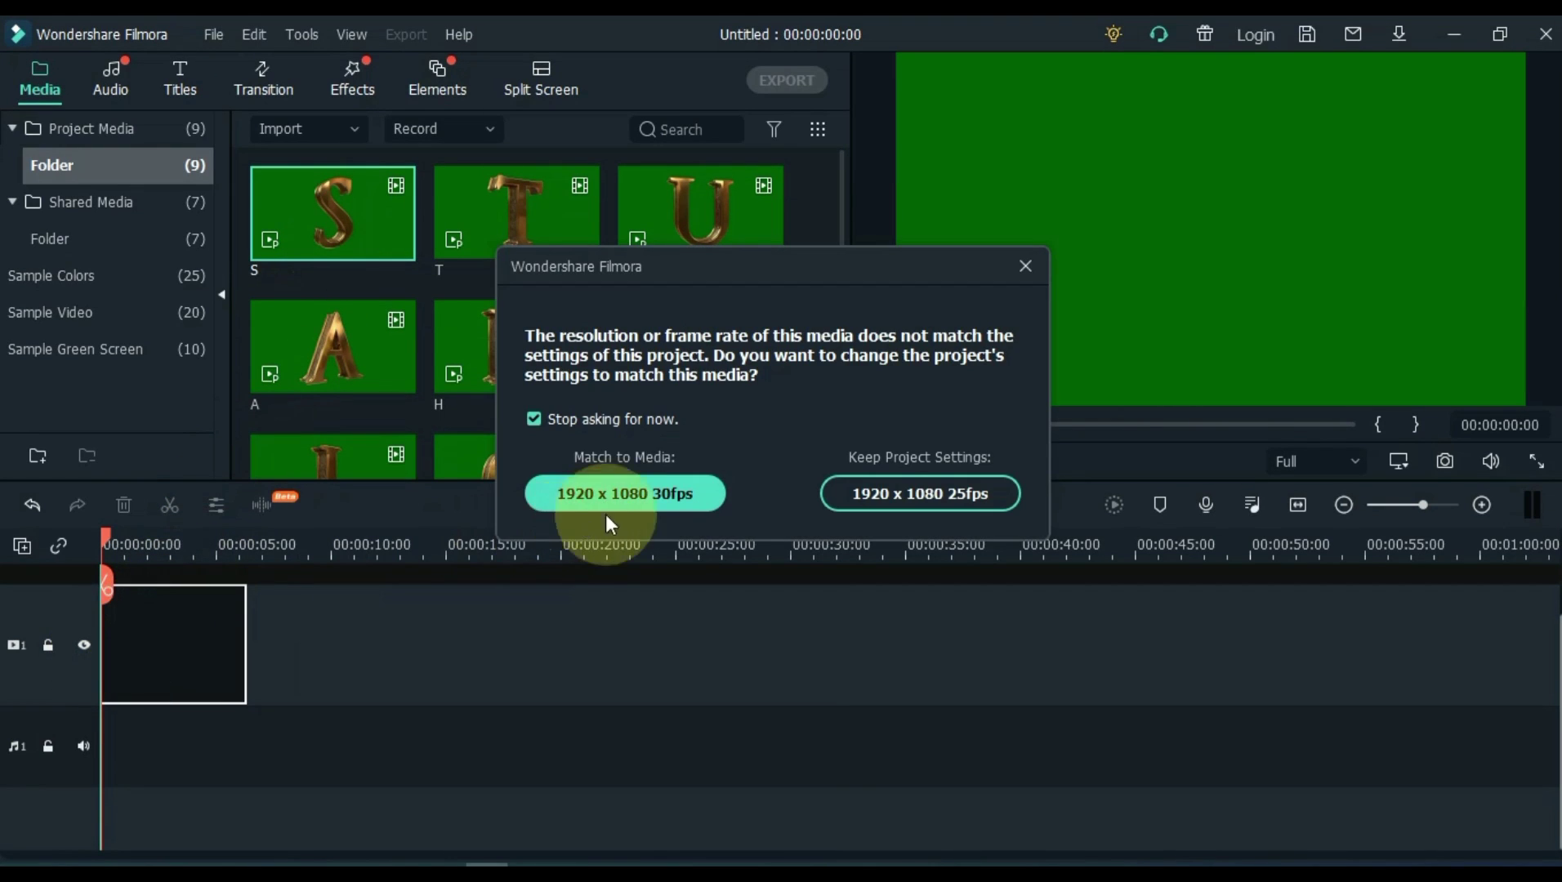
click(632, 501)
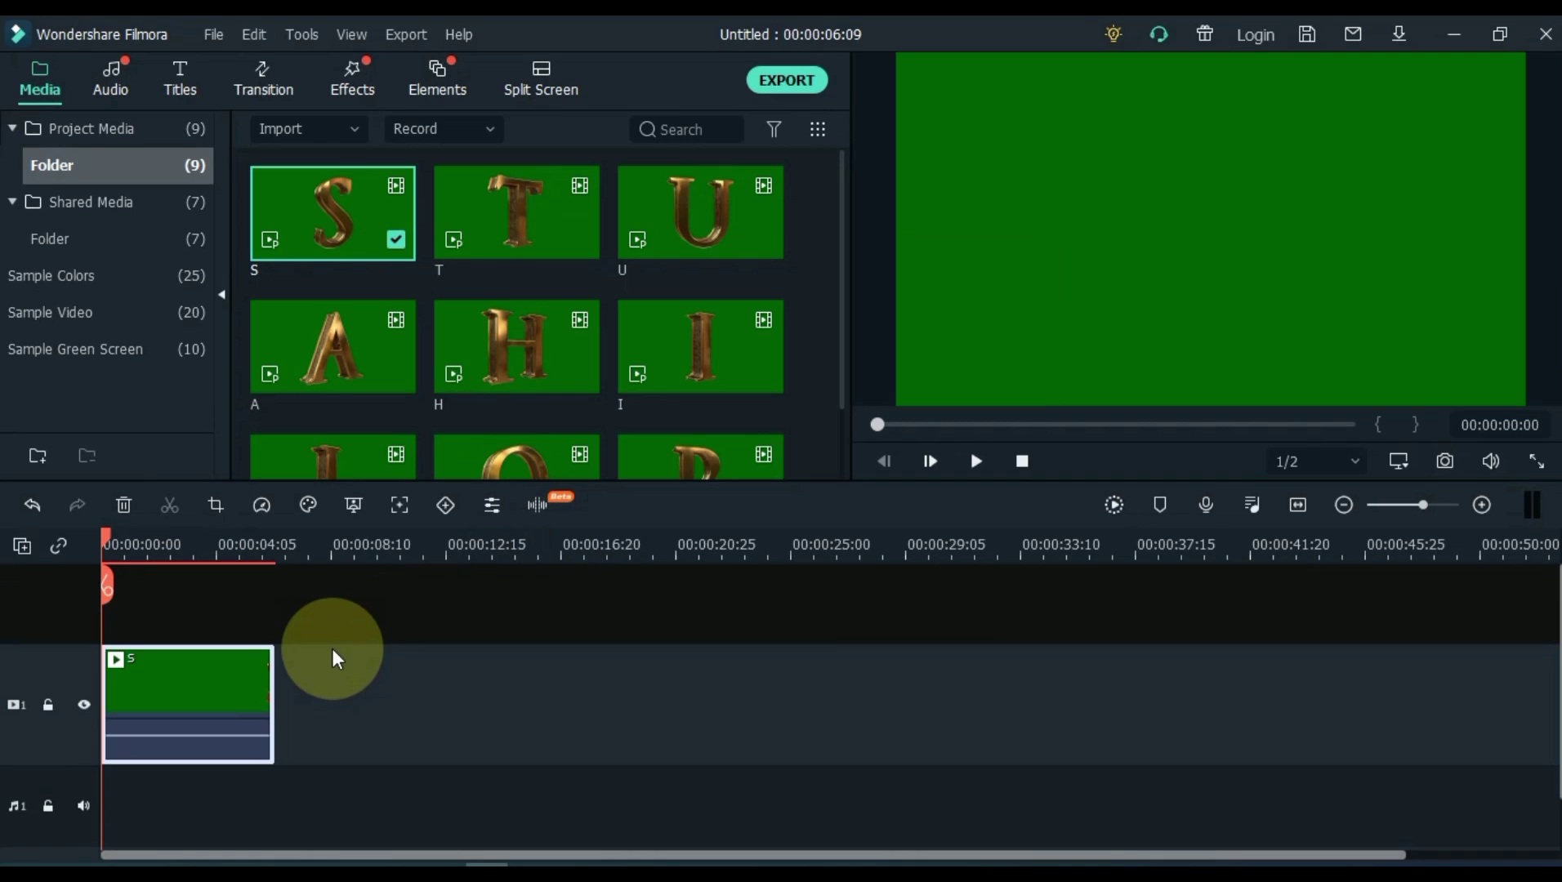
mouse_move(365, 389)
mouse_down()
mouse_move(198, 620)
mouse_move(69, 626)
mouse_up()
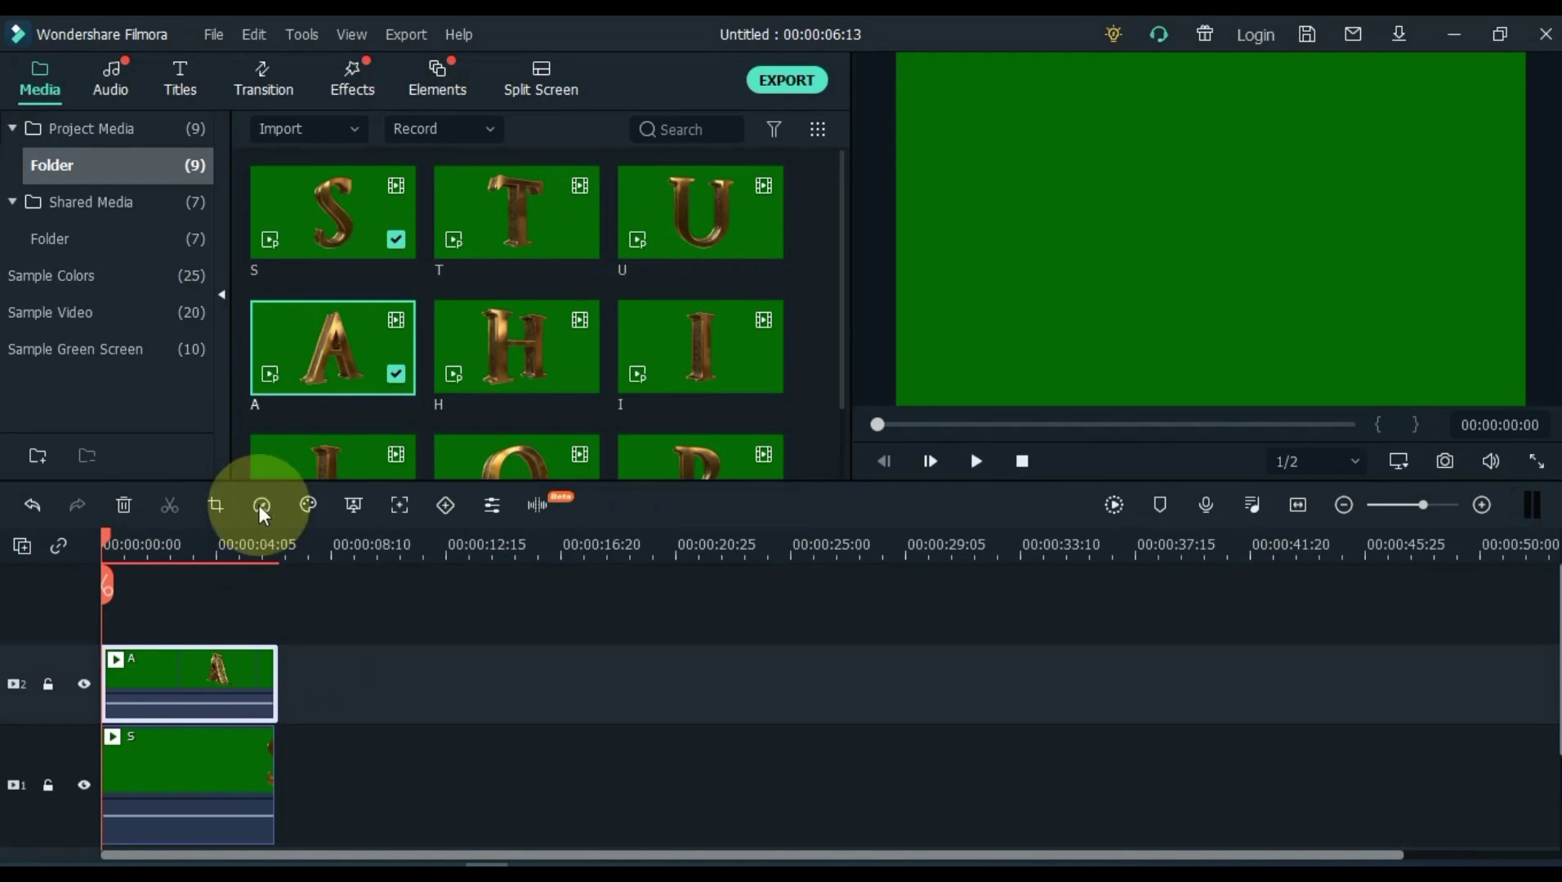
scroll(452, 405, down, 2)
mouse_move(351, 404)
mouse_down()
mouse_move(244, 534)
mouse_move(94, 610)
mouse_up()
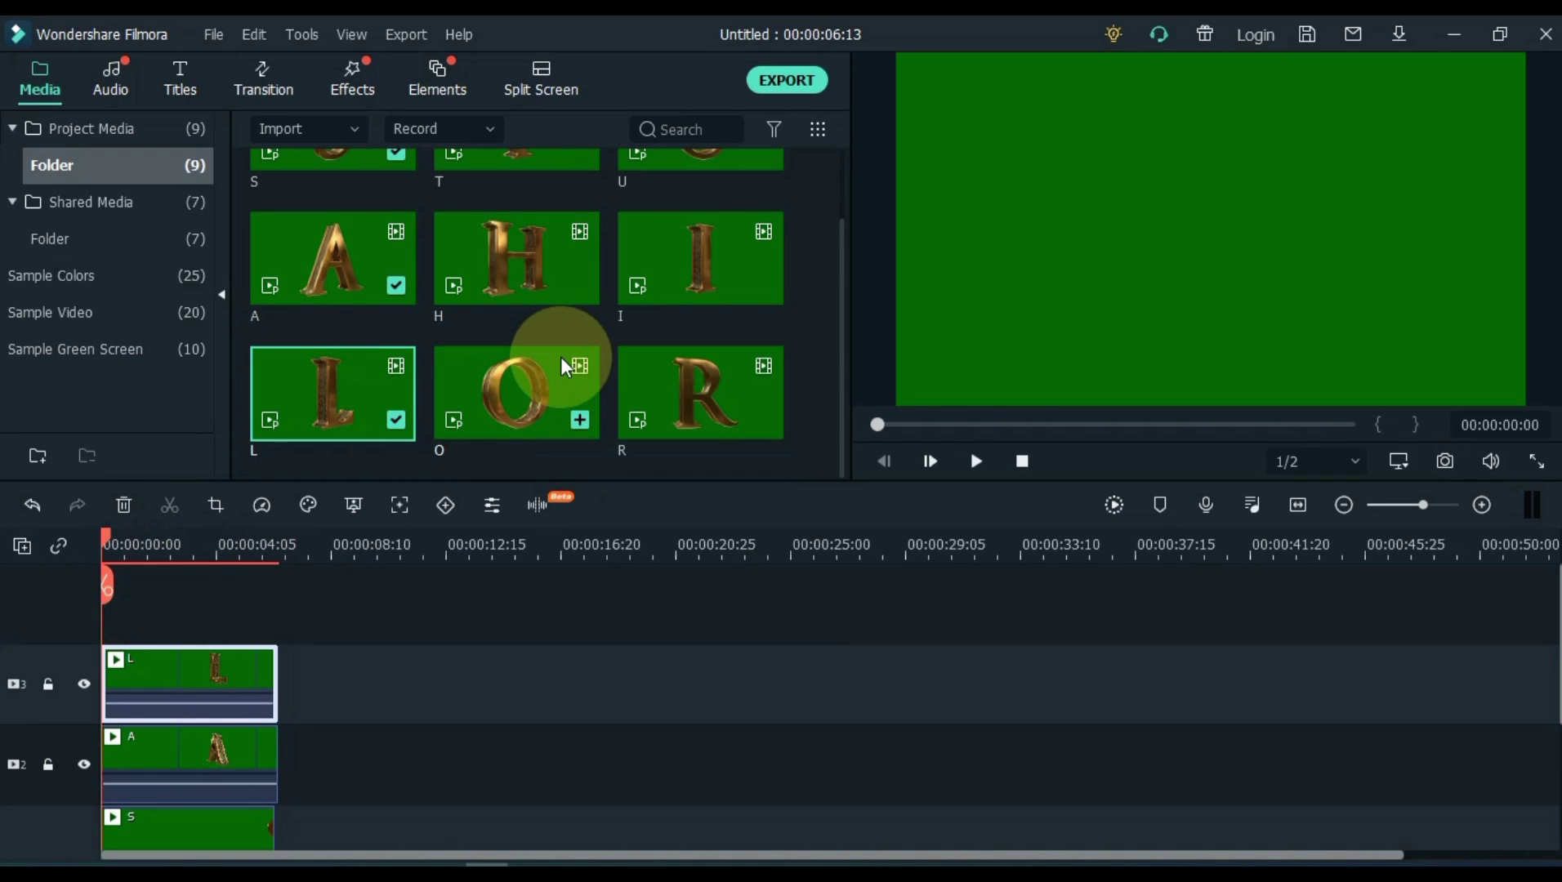
drag(702, 292, 111, 598)
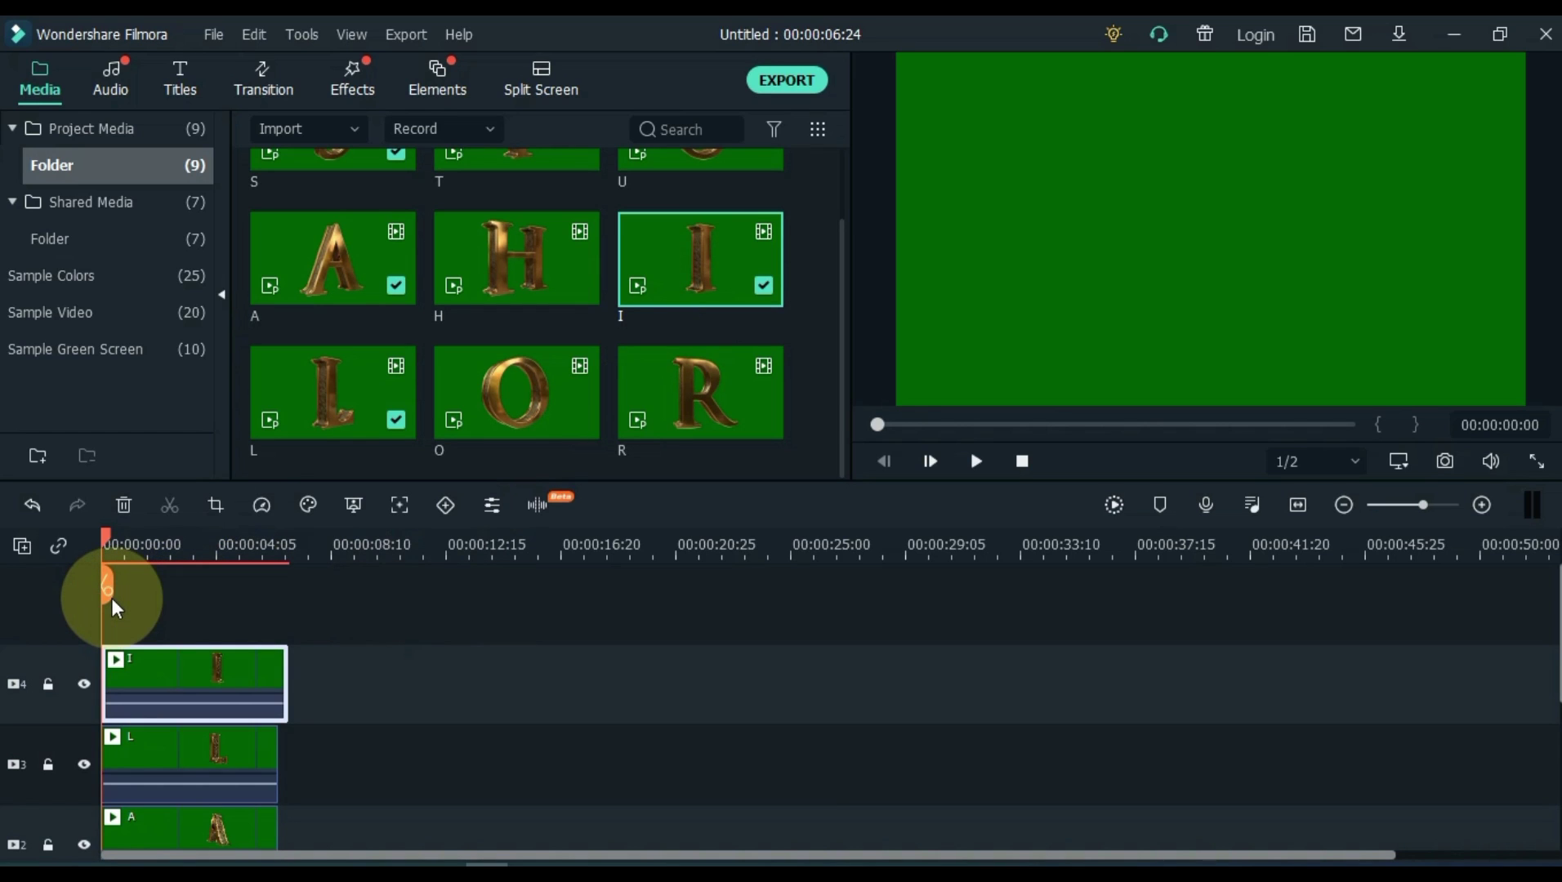
drag(507, 299, 74, 609)
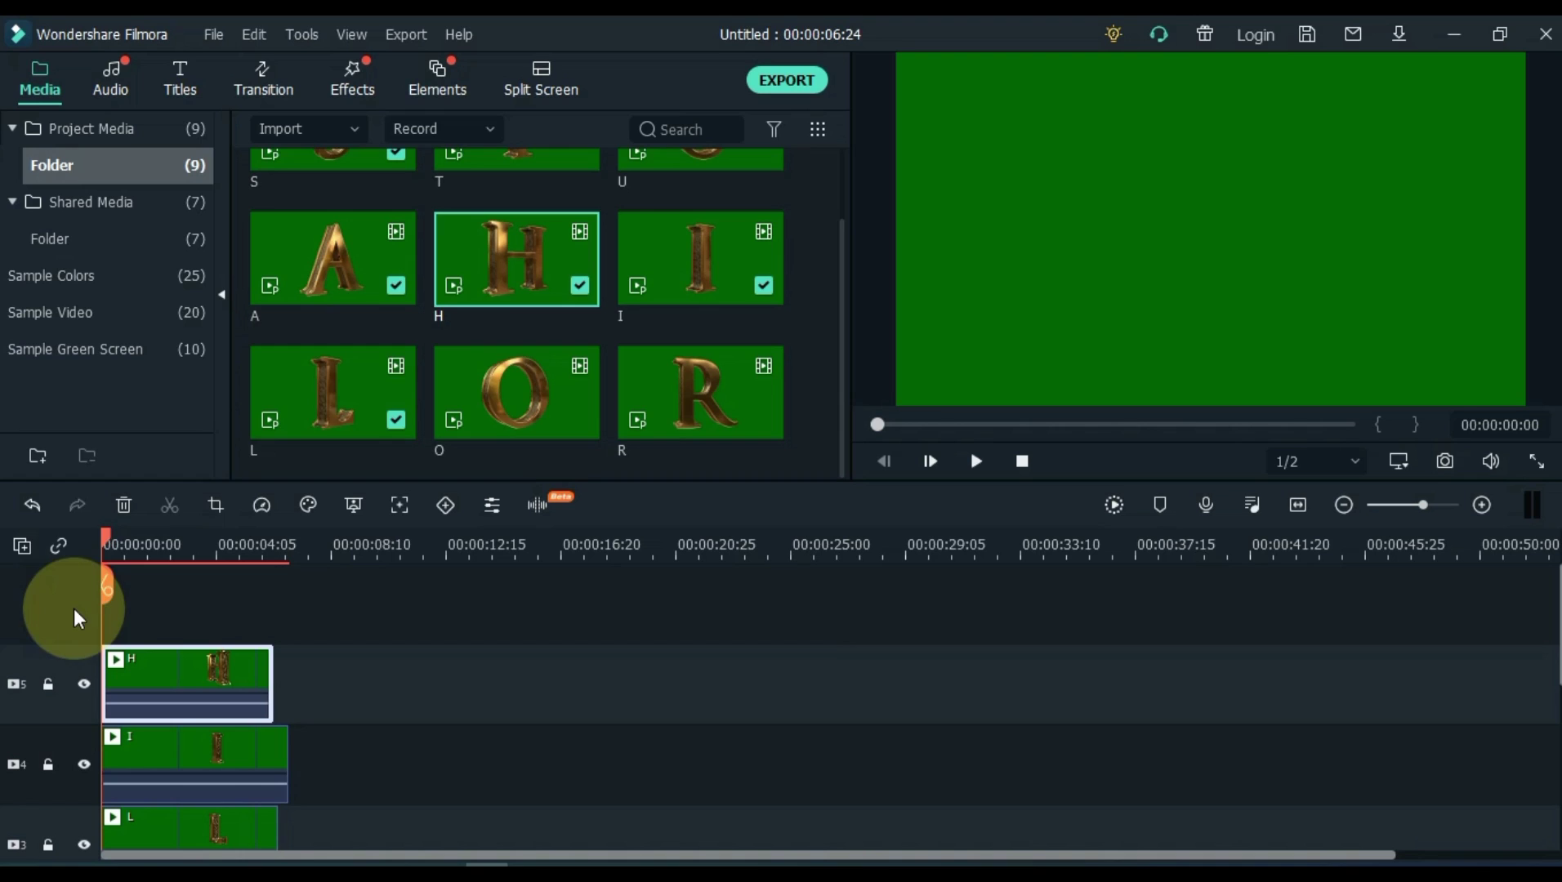
Step: Stack the T, U, second T and O clips on new tracks at 0:00
scroll(591, 315, up, 1)
drag(531, 253, 83, 620)
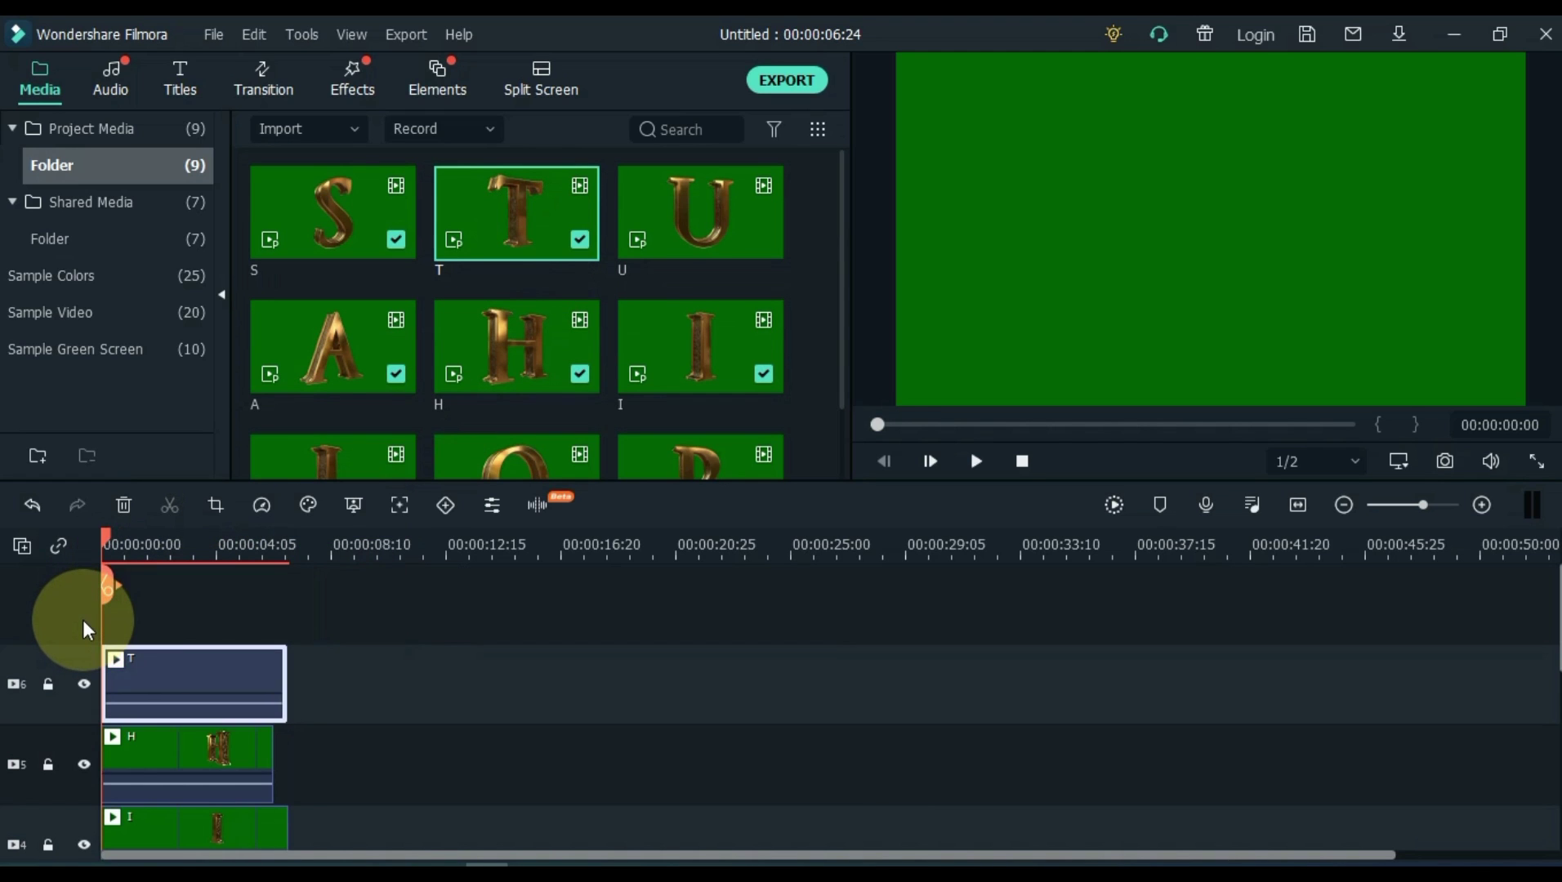
drag(689, 201, 73, 627)
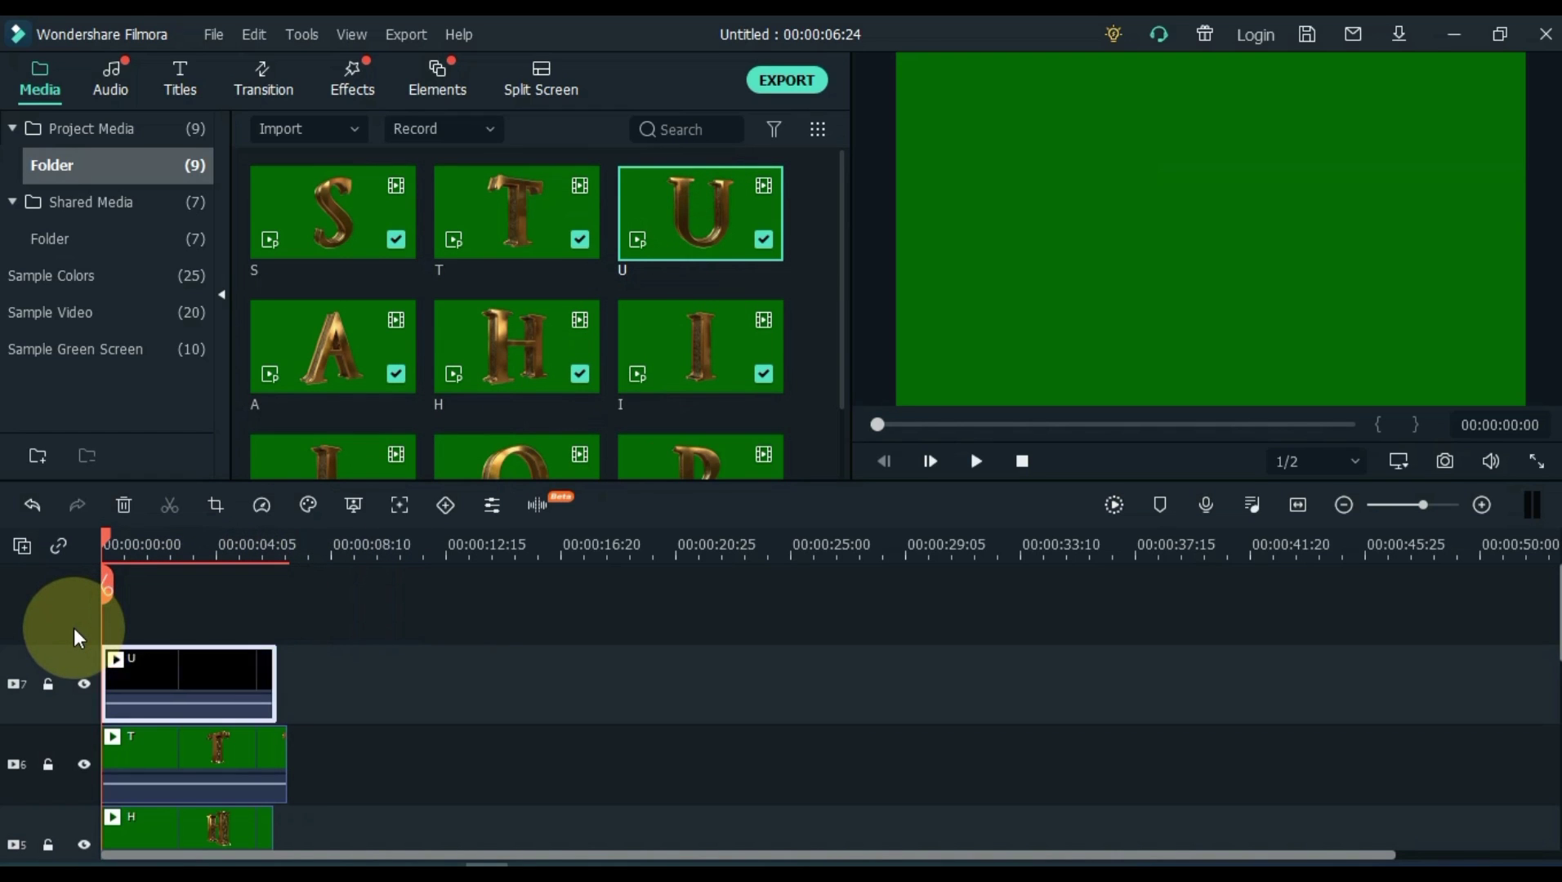
drag(494, 237, 95, 623)
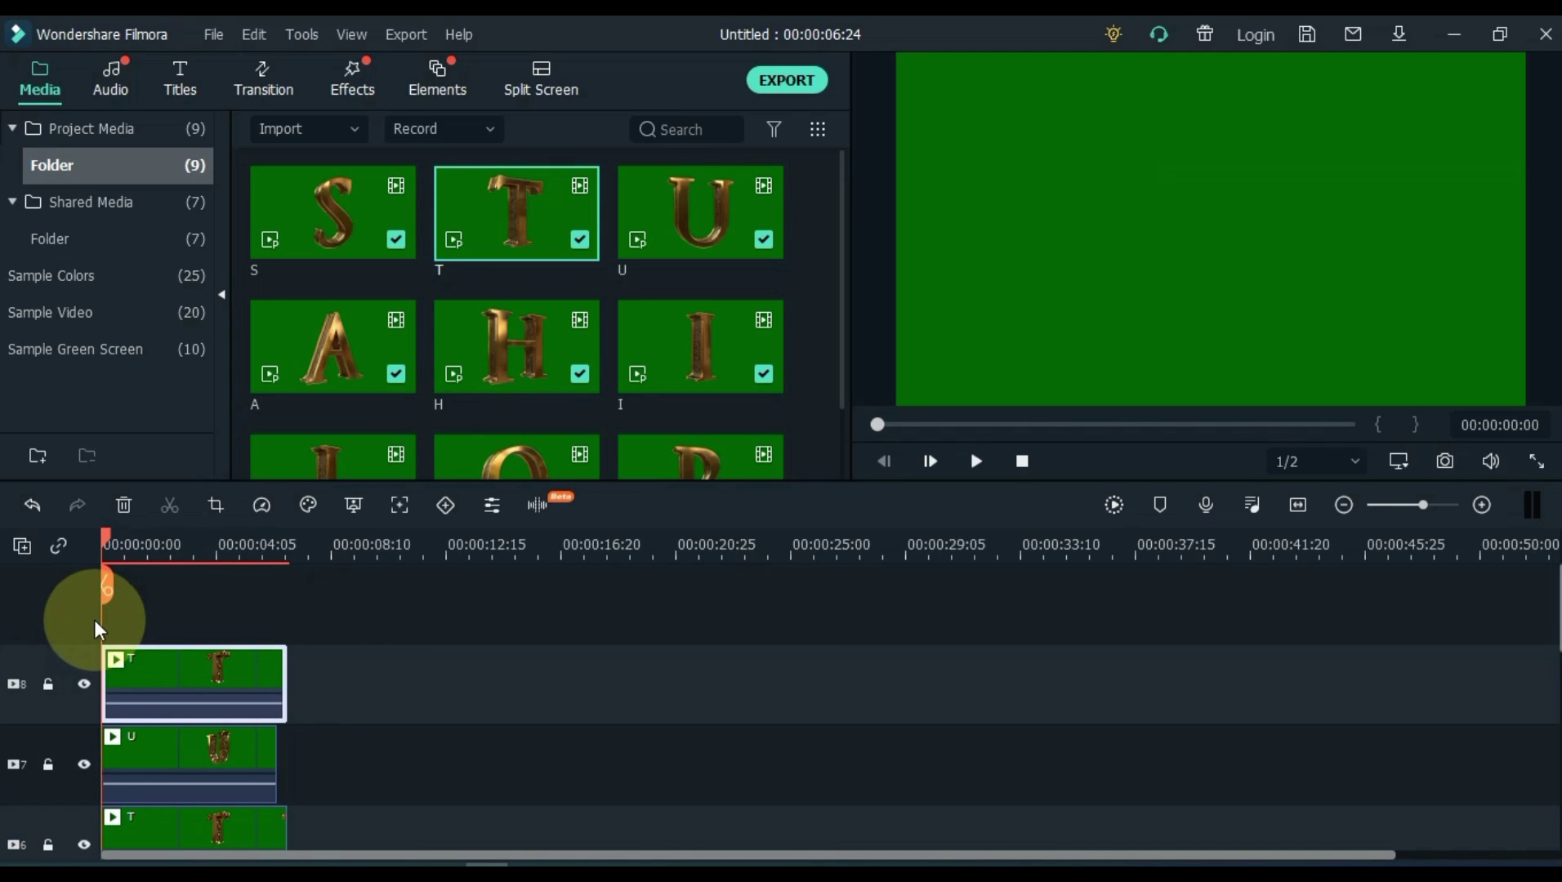
scroll(512, 357, down, 2)
drag(517, 358, 71, 606)
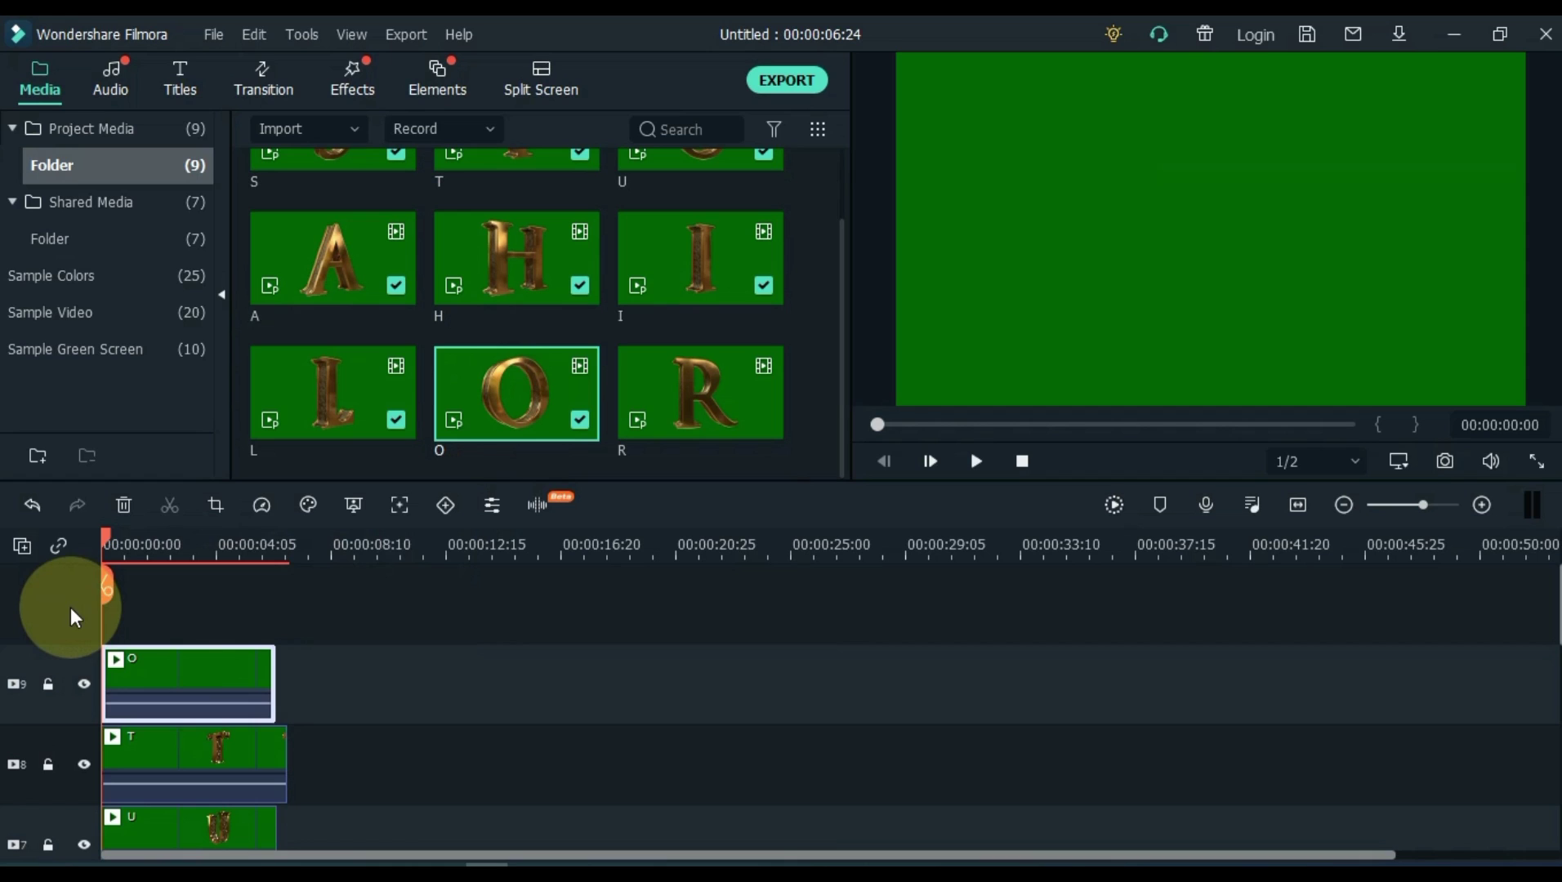
Step: Stack the R, second I, second L and second S clips on the top tracks at 0:00
click(690, 406)
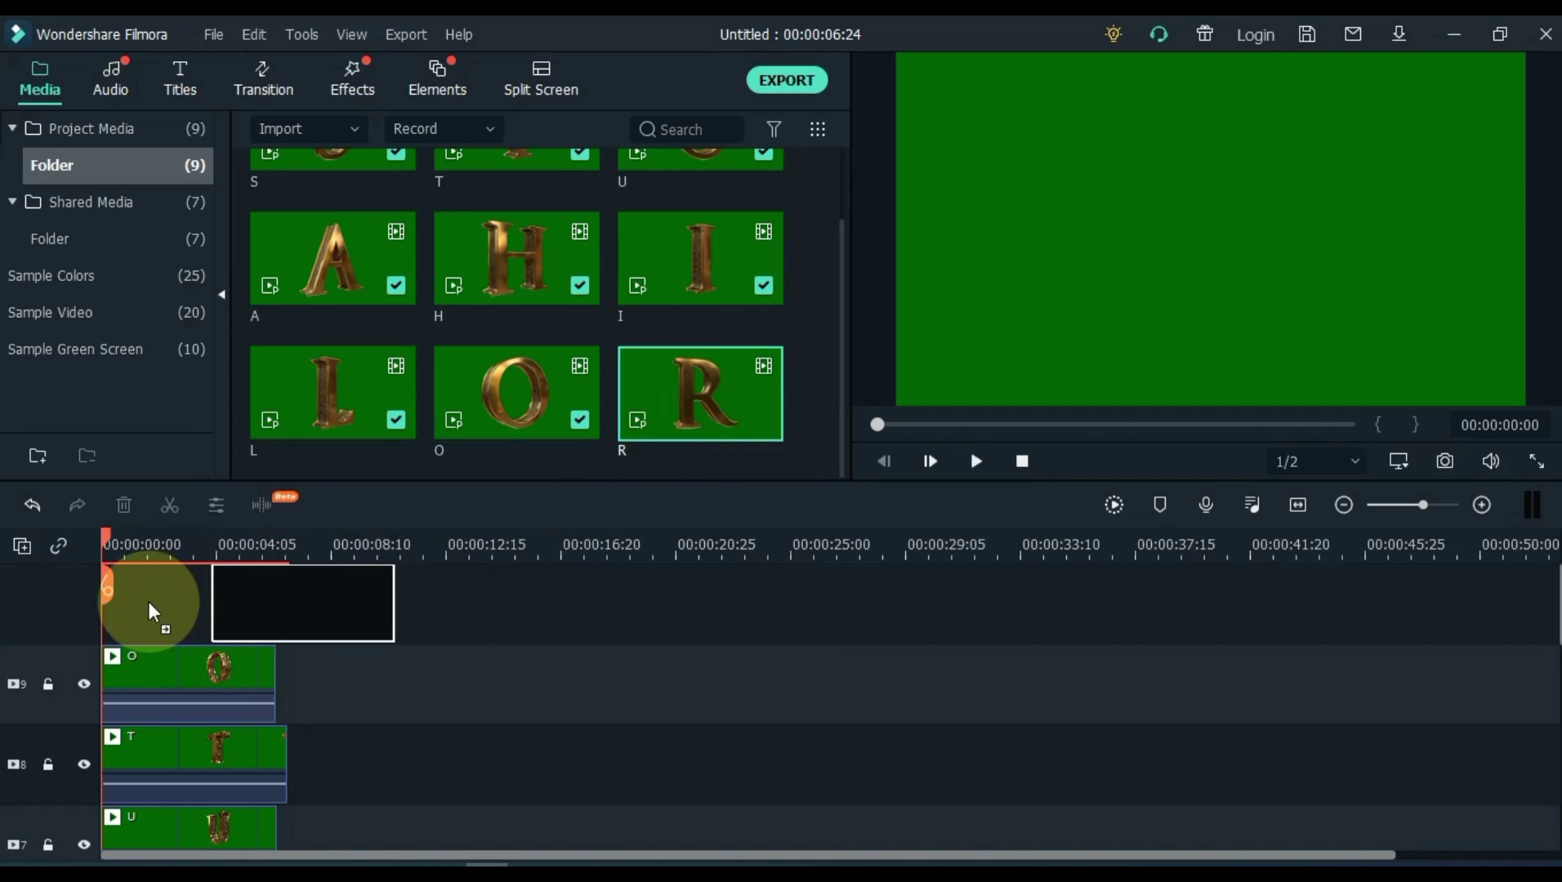
drag(690, 405, 102, 603)
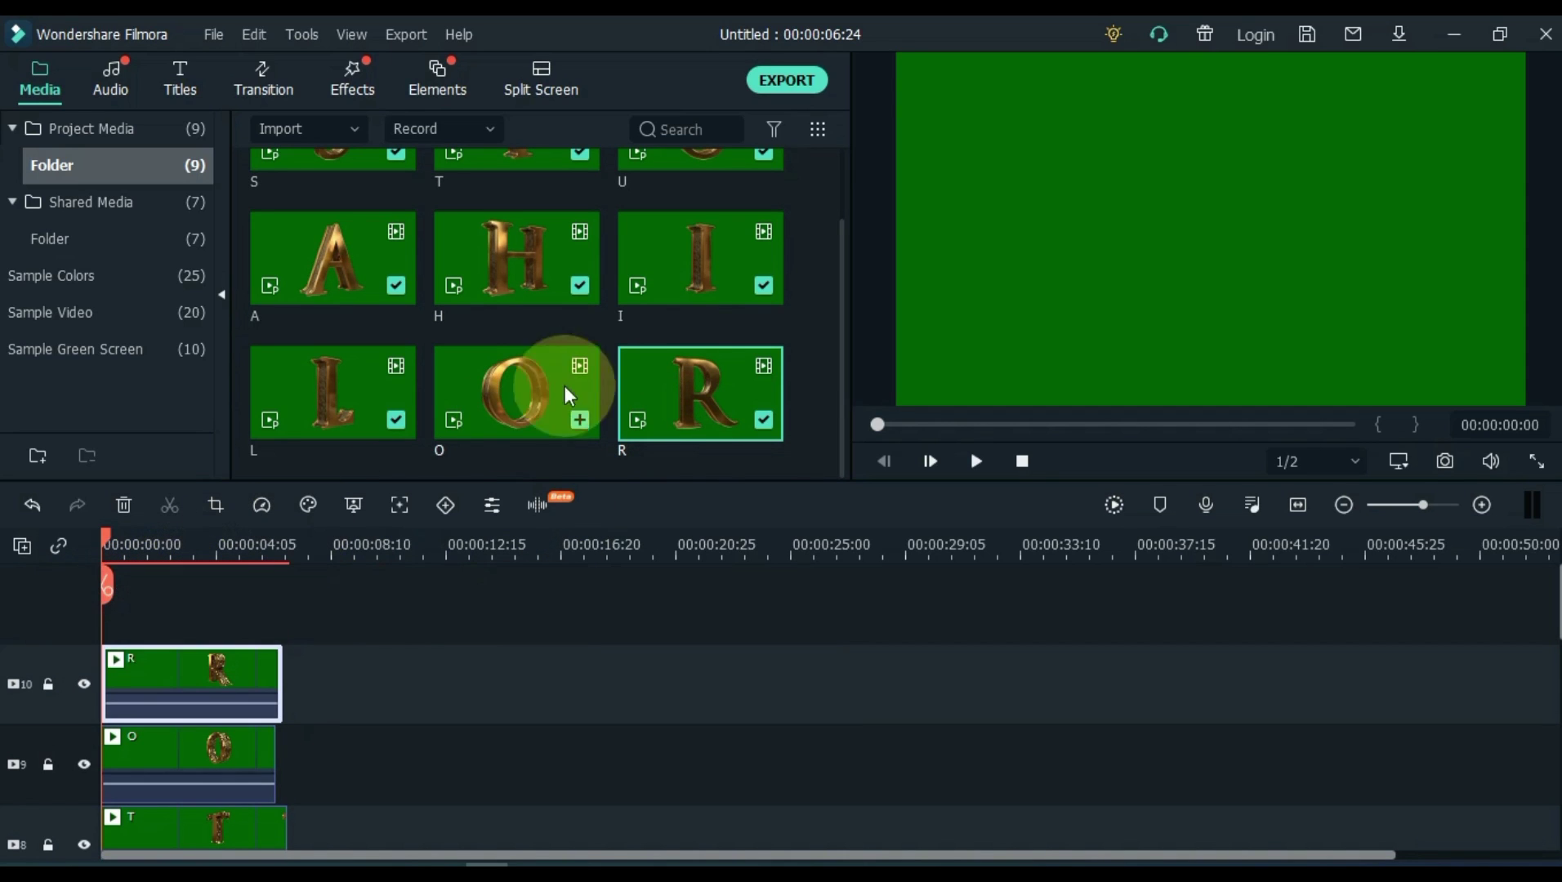
drag(698, 278, 85, 612)
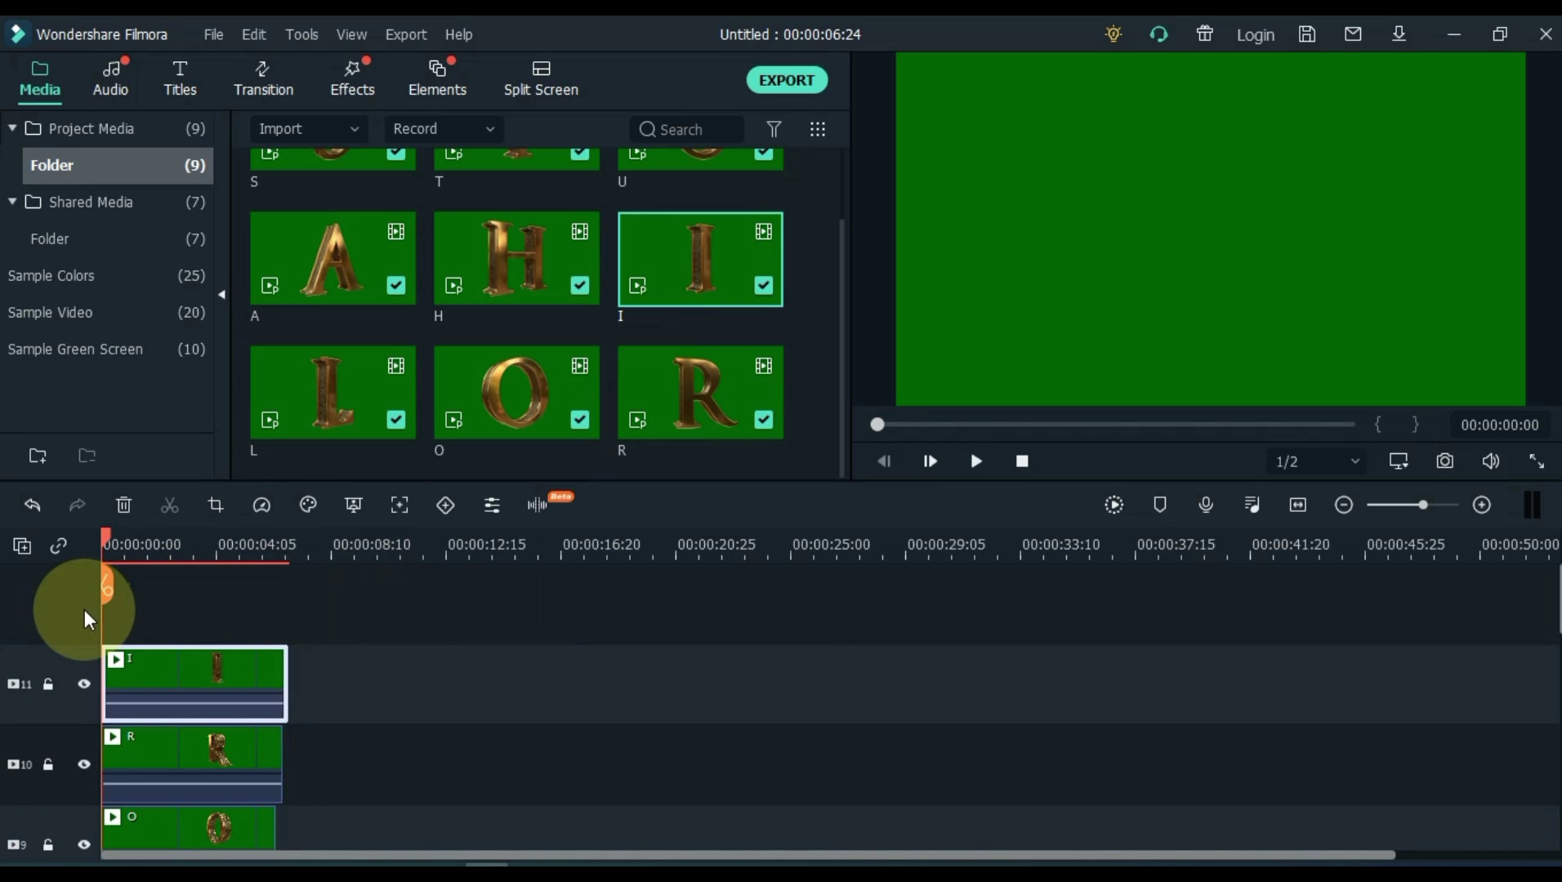
drag(306, 412, 87, 621)
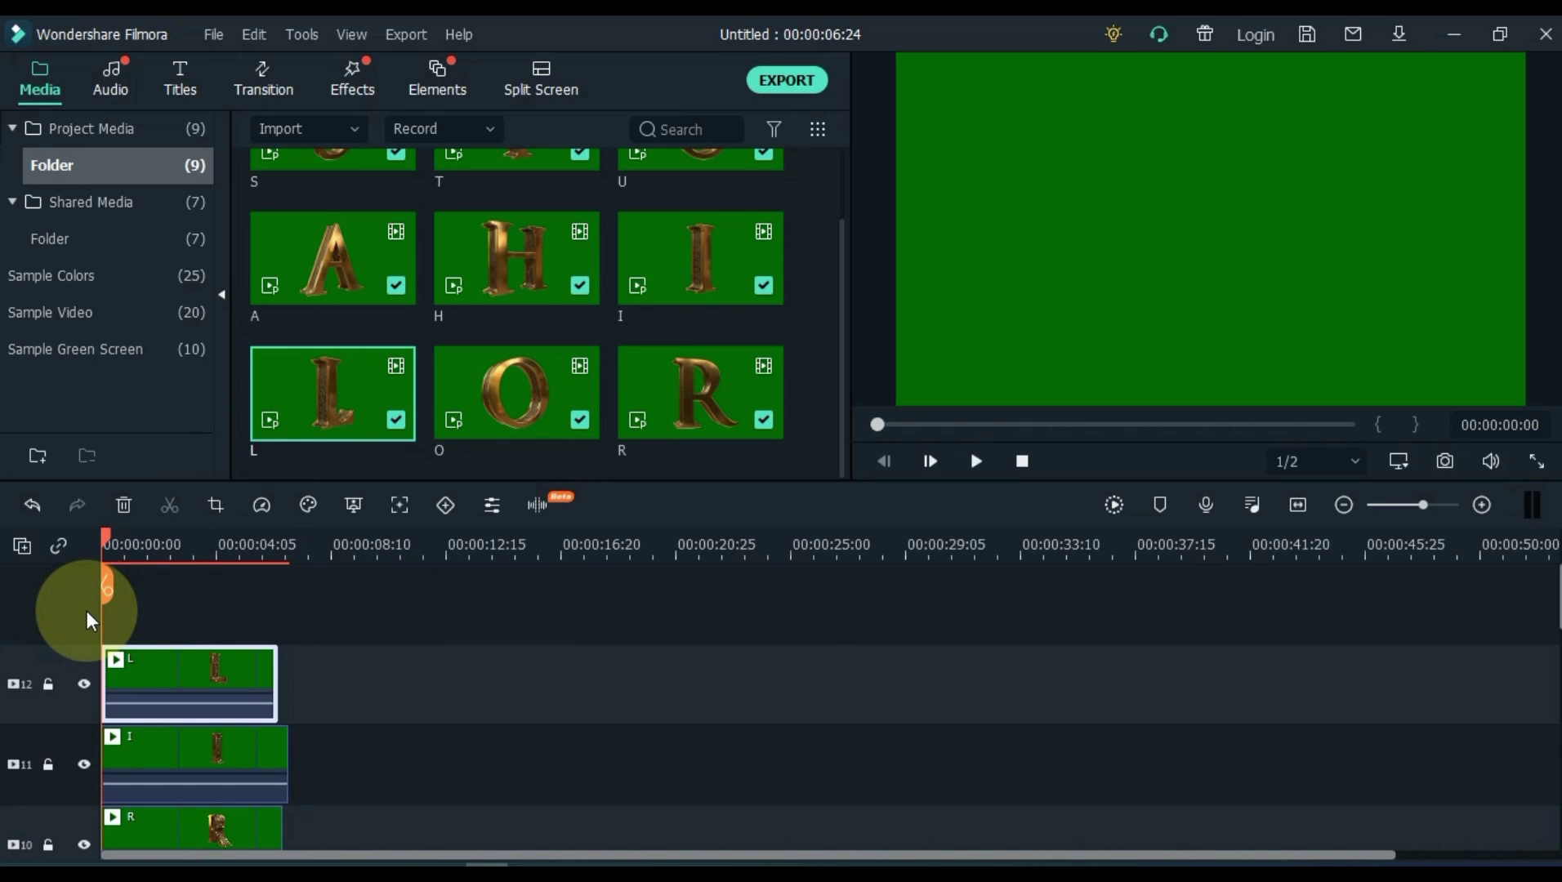
scroll(497, 331, up, 2)
drag(339, 225, 84, 620)
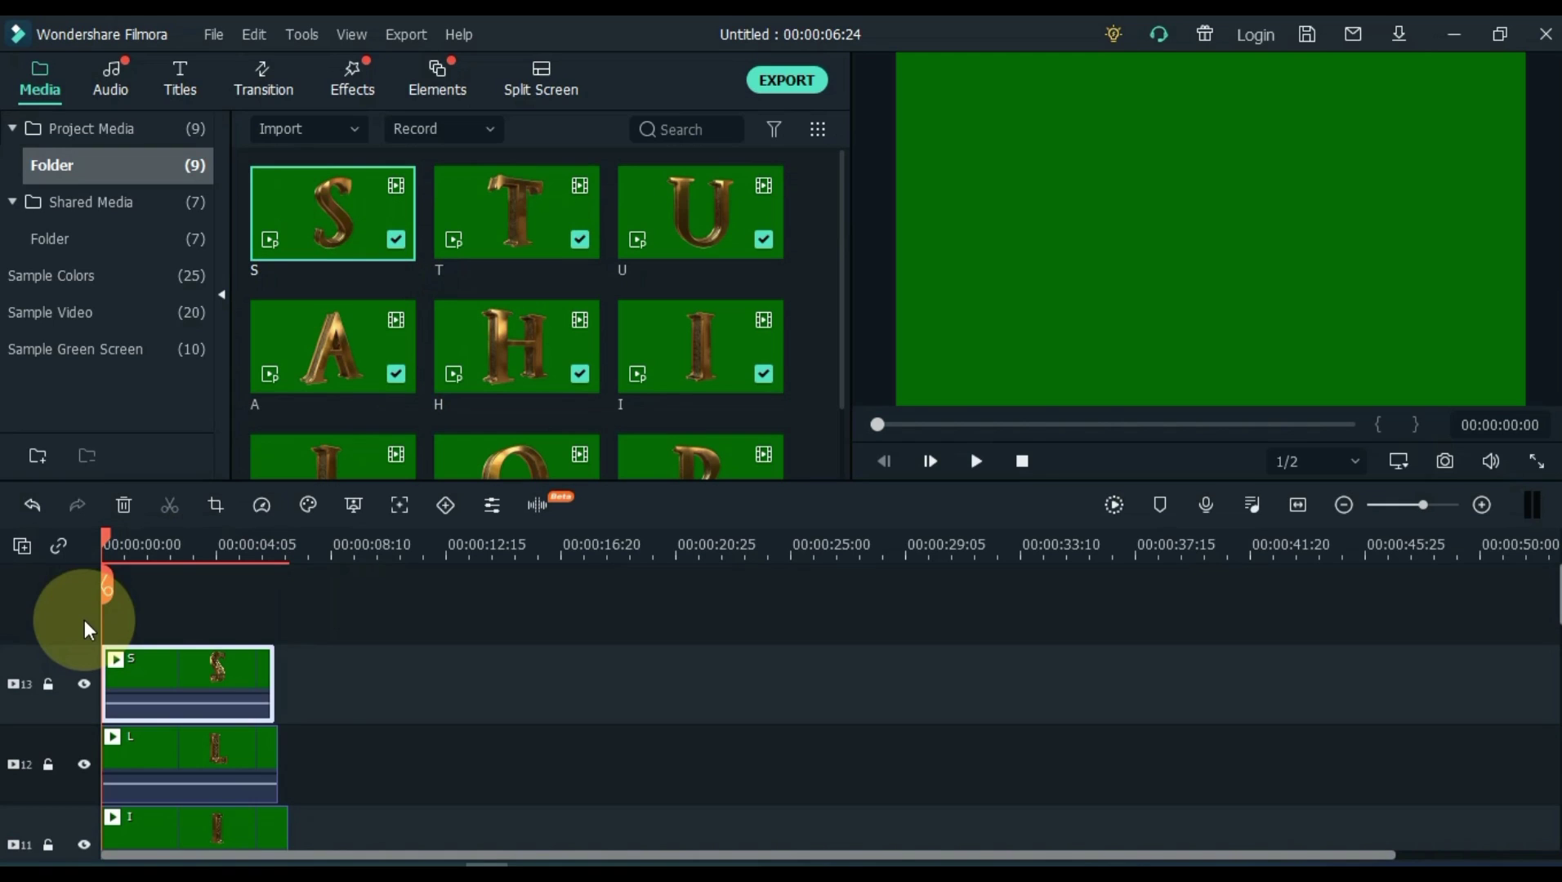
Step: Move the playhead to the project end and zoom the timeline in around it
scroll(337, 682, down, 3)
scroll(337, 682, down, 2)
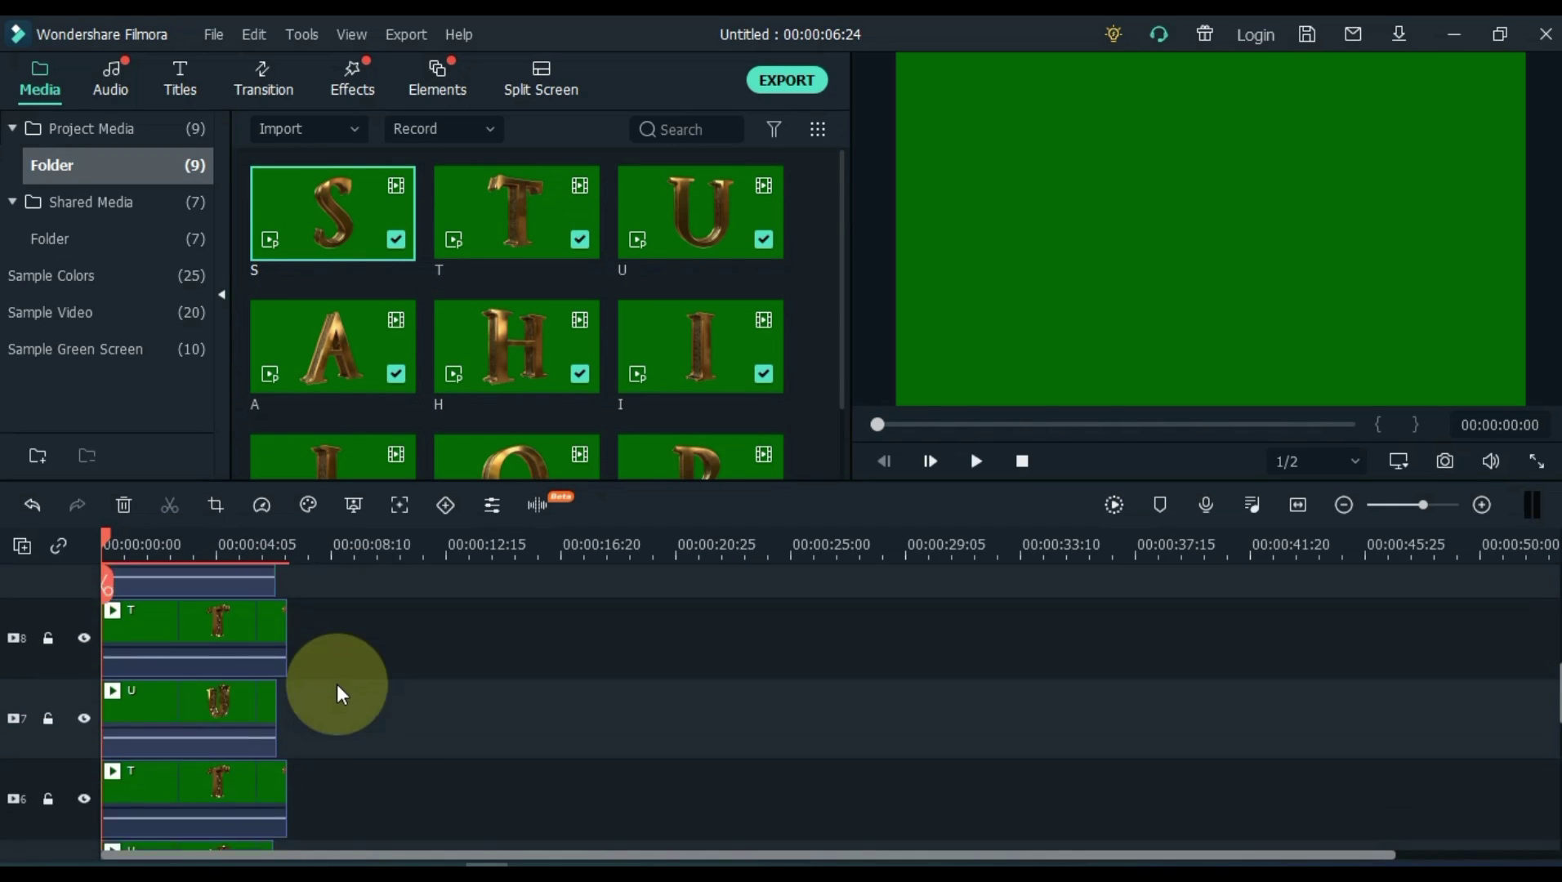
scroll(336, 682, down, 2)
scroll(337, 683, down, 2)
scroll(337, 683, down, 2)
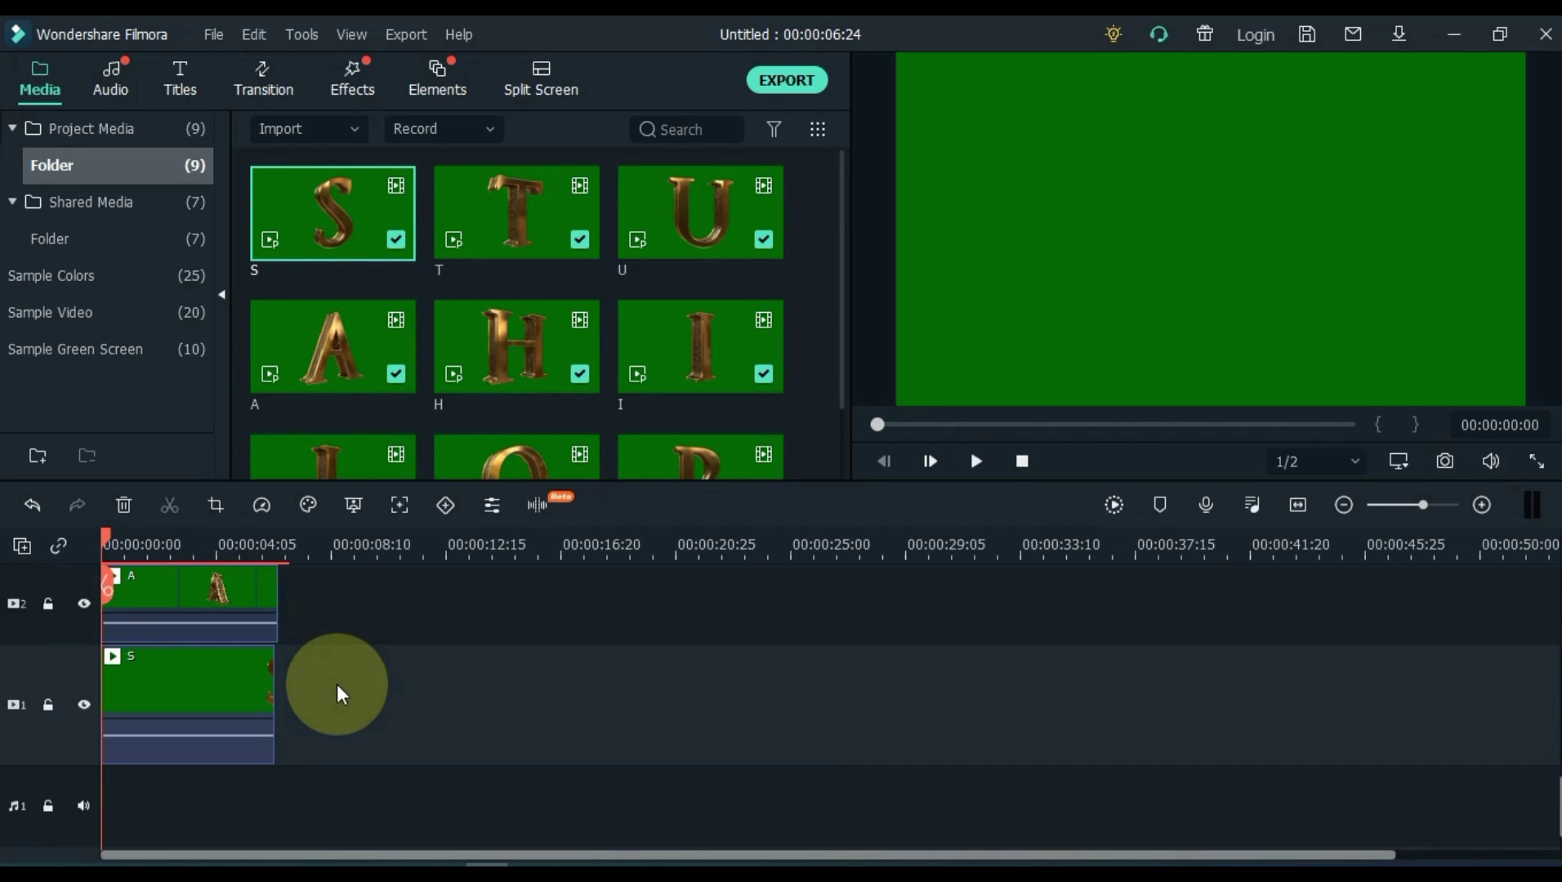
key(End)
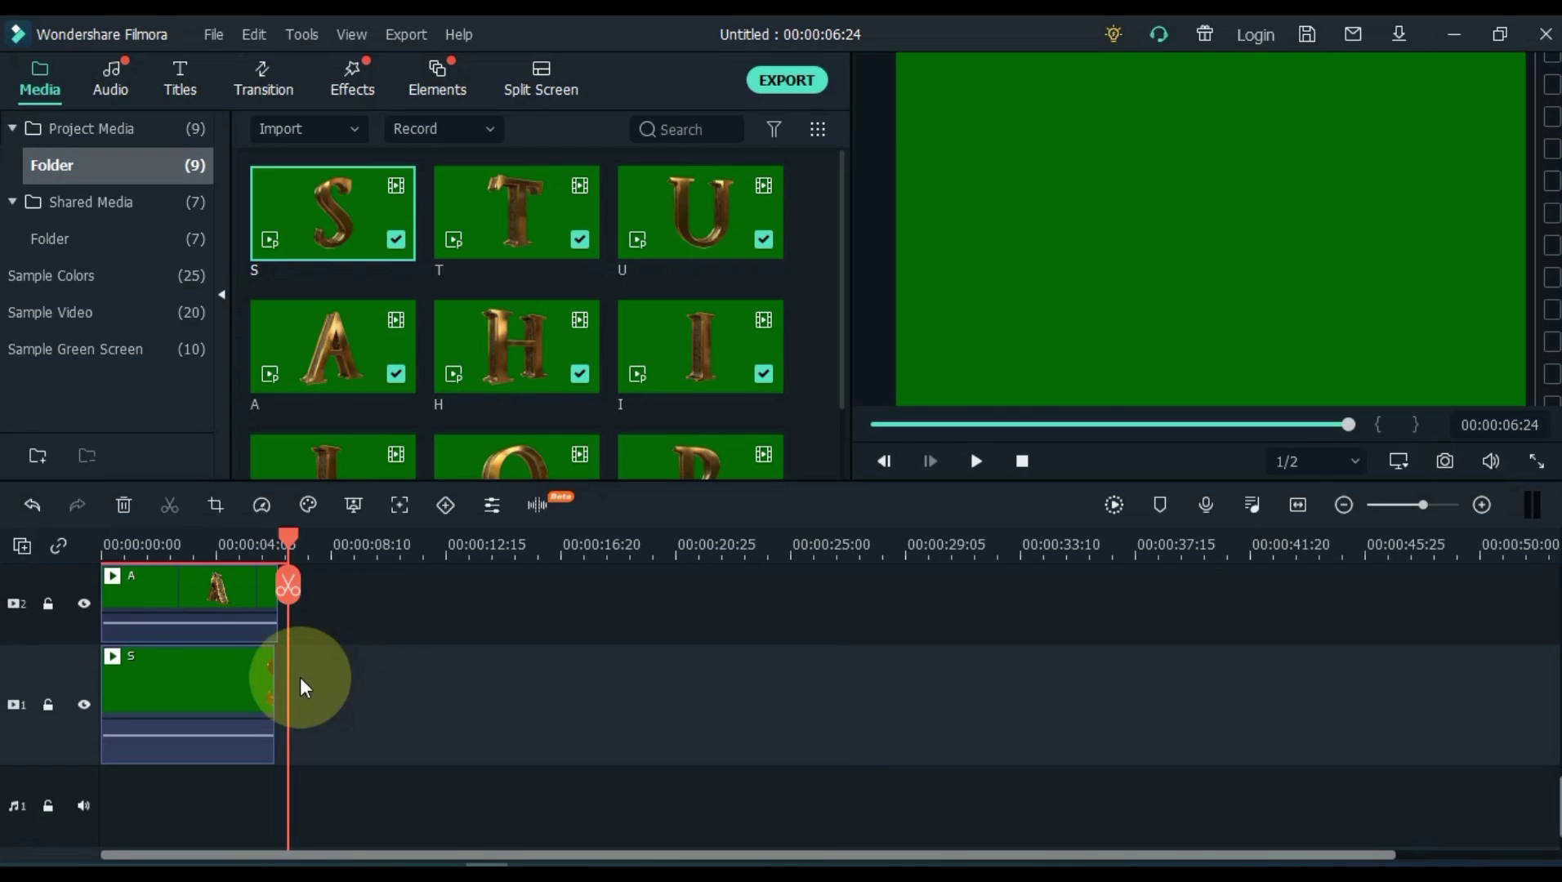
scroll(300, 677, up, 4)
scroll(300, 678, up, 2)
scroll(298, 676, up, 2)
scroll(298, 676, up, 2)
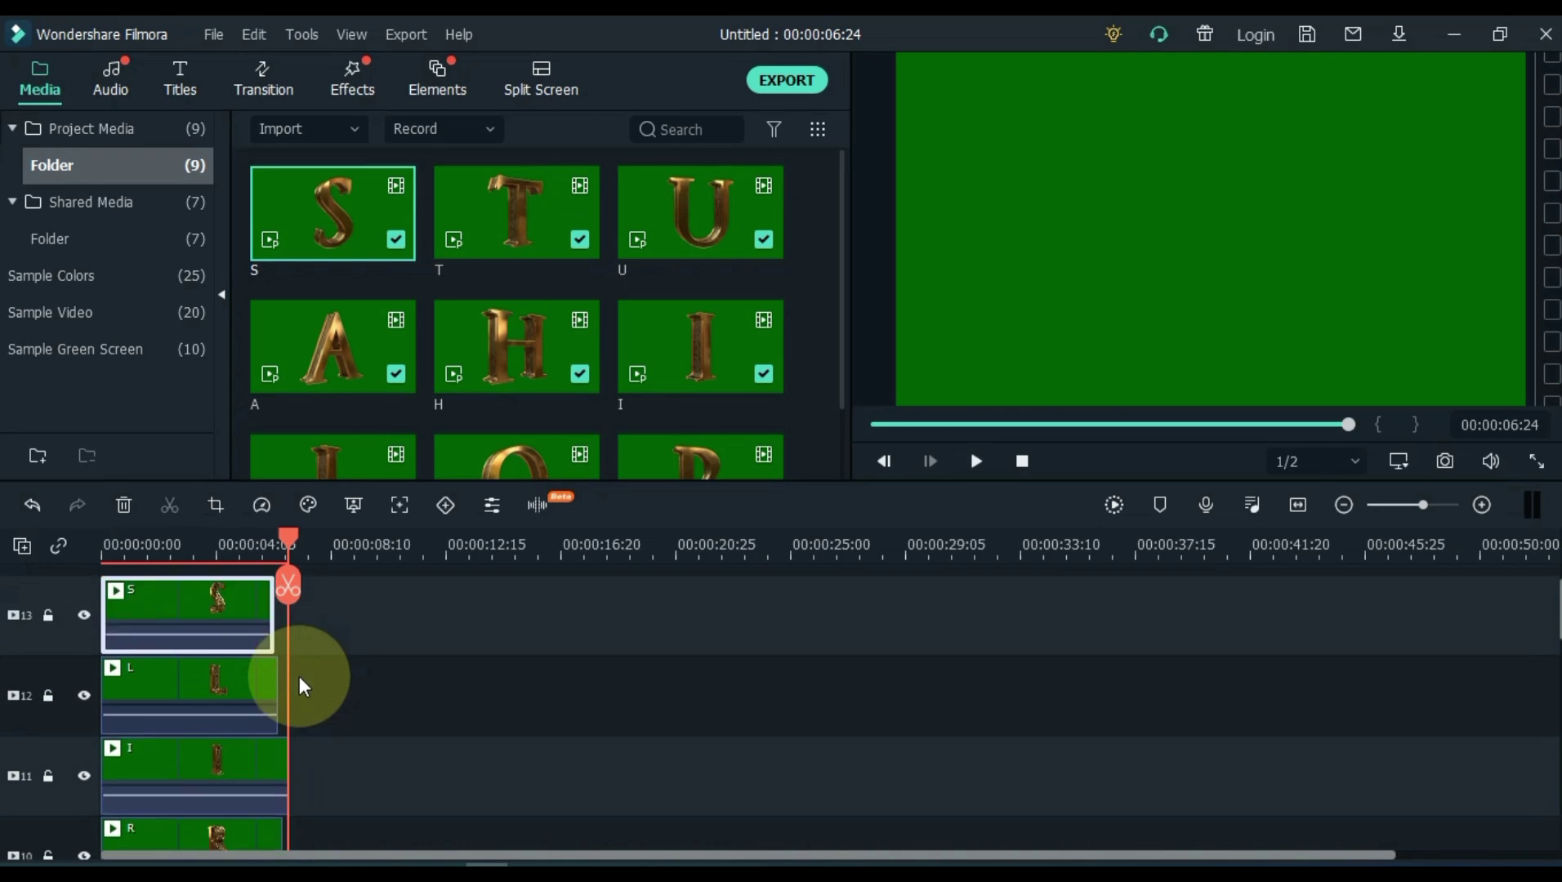
scroll(299, 677, up, 2)
key(ctrl+plus)
key(ctrl+plus)
key(ctrl+plus)
key(ctrl+plus)
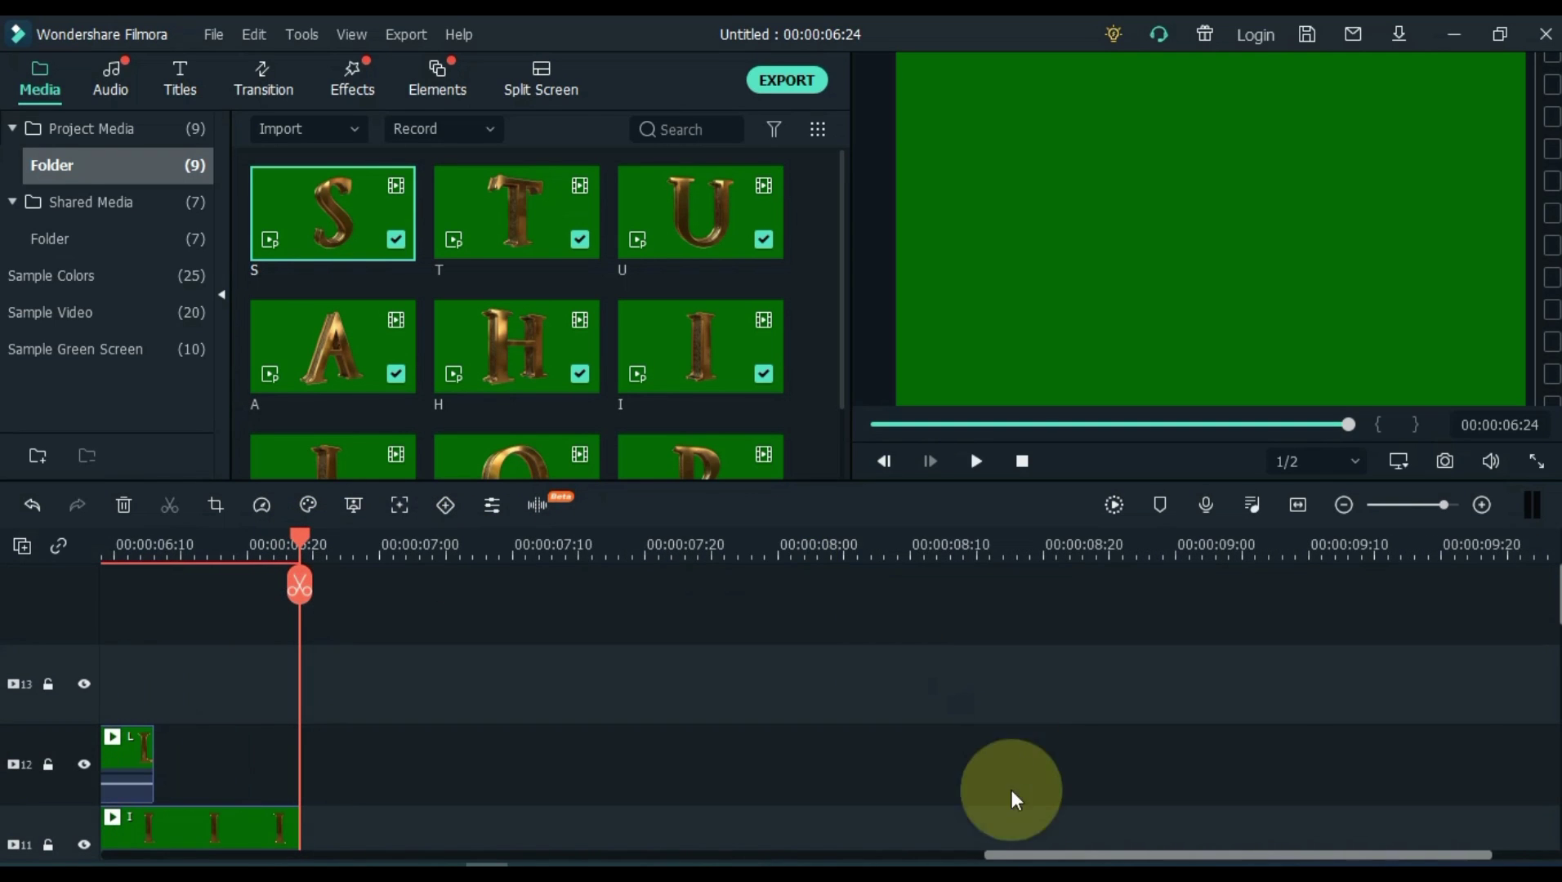
mouse_move(1041, 859)
mouse_down()
mouse_move(654, 859)
mouse_move(763, 860)
mouse_up()
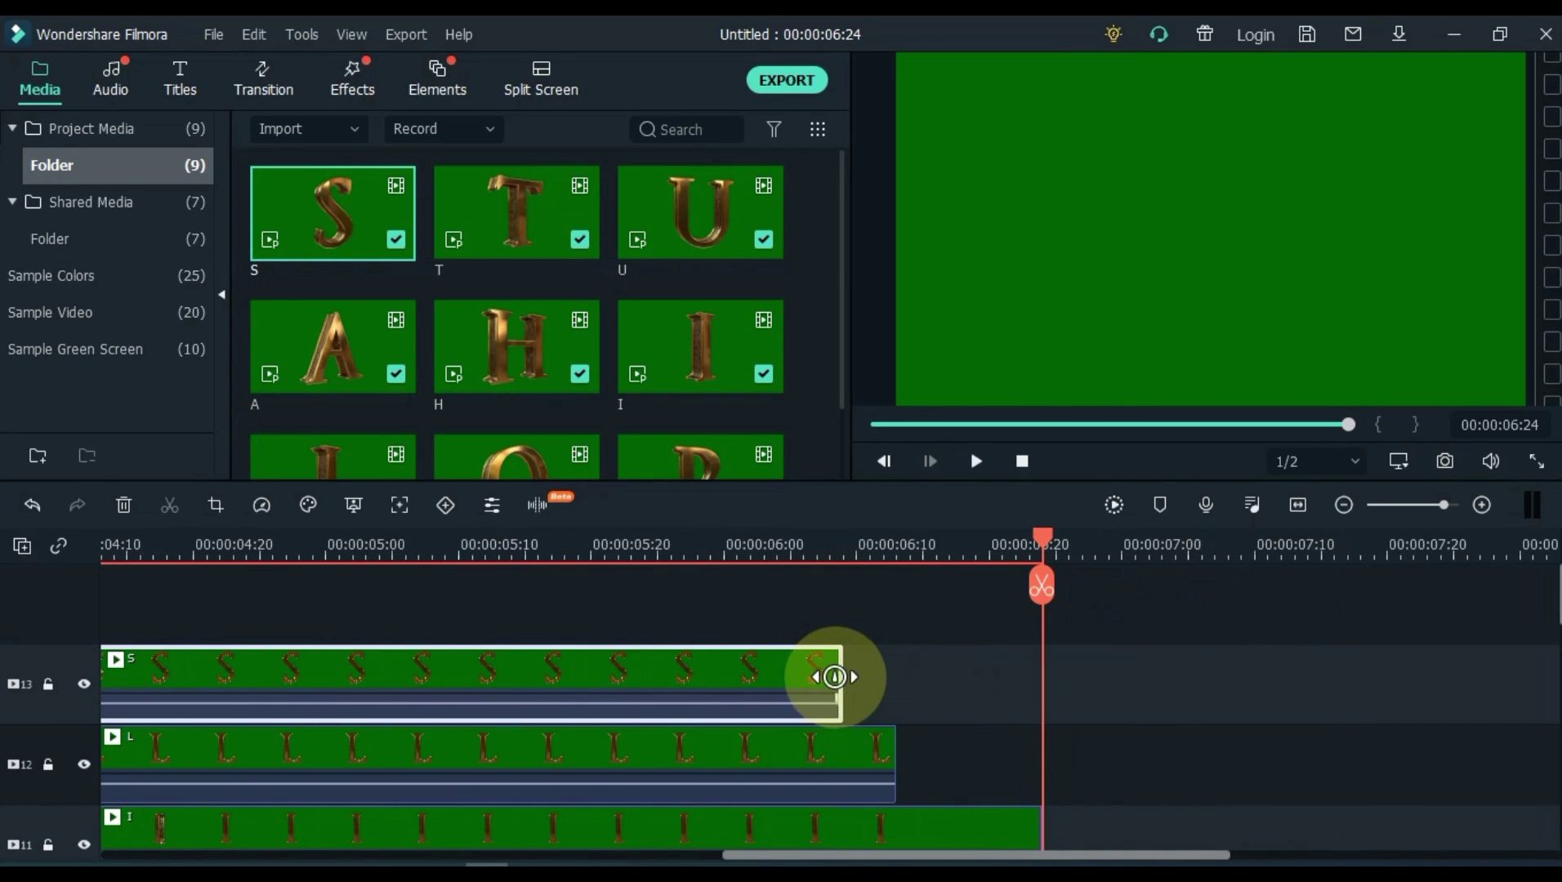
Step: Speed-stretch the S, L, R and O clips so they end at the playhead
drag(841, 671, 1033, 671)
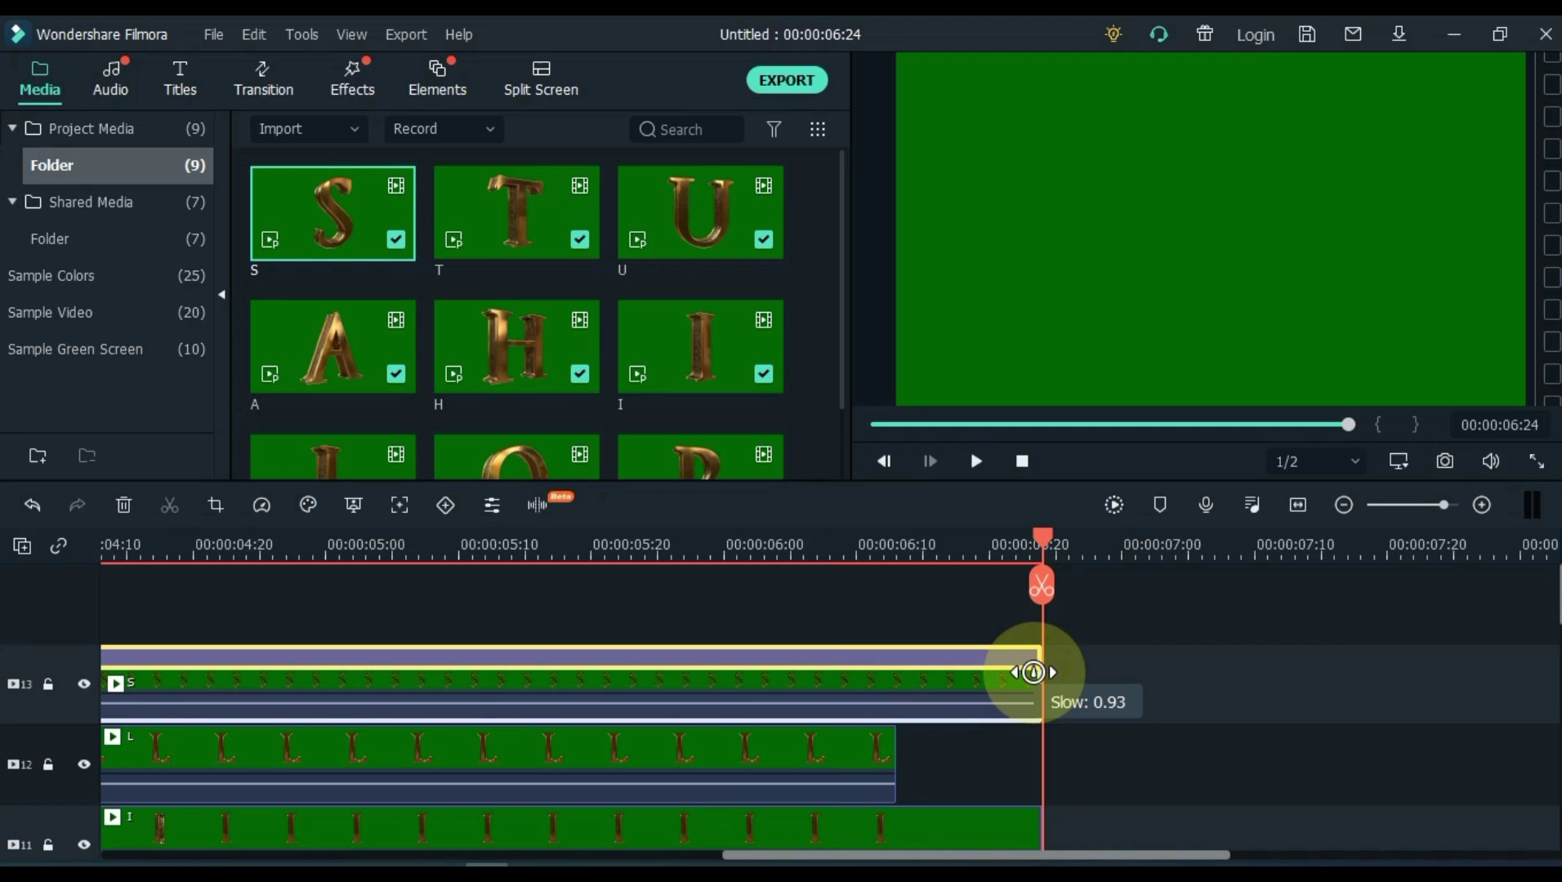
click(890, 749)
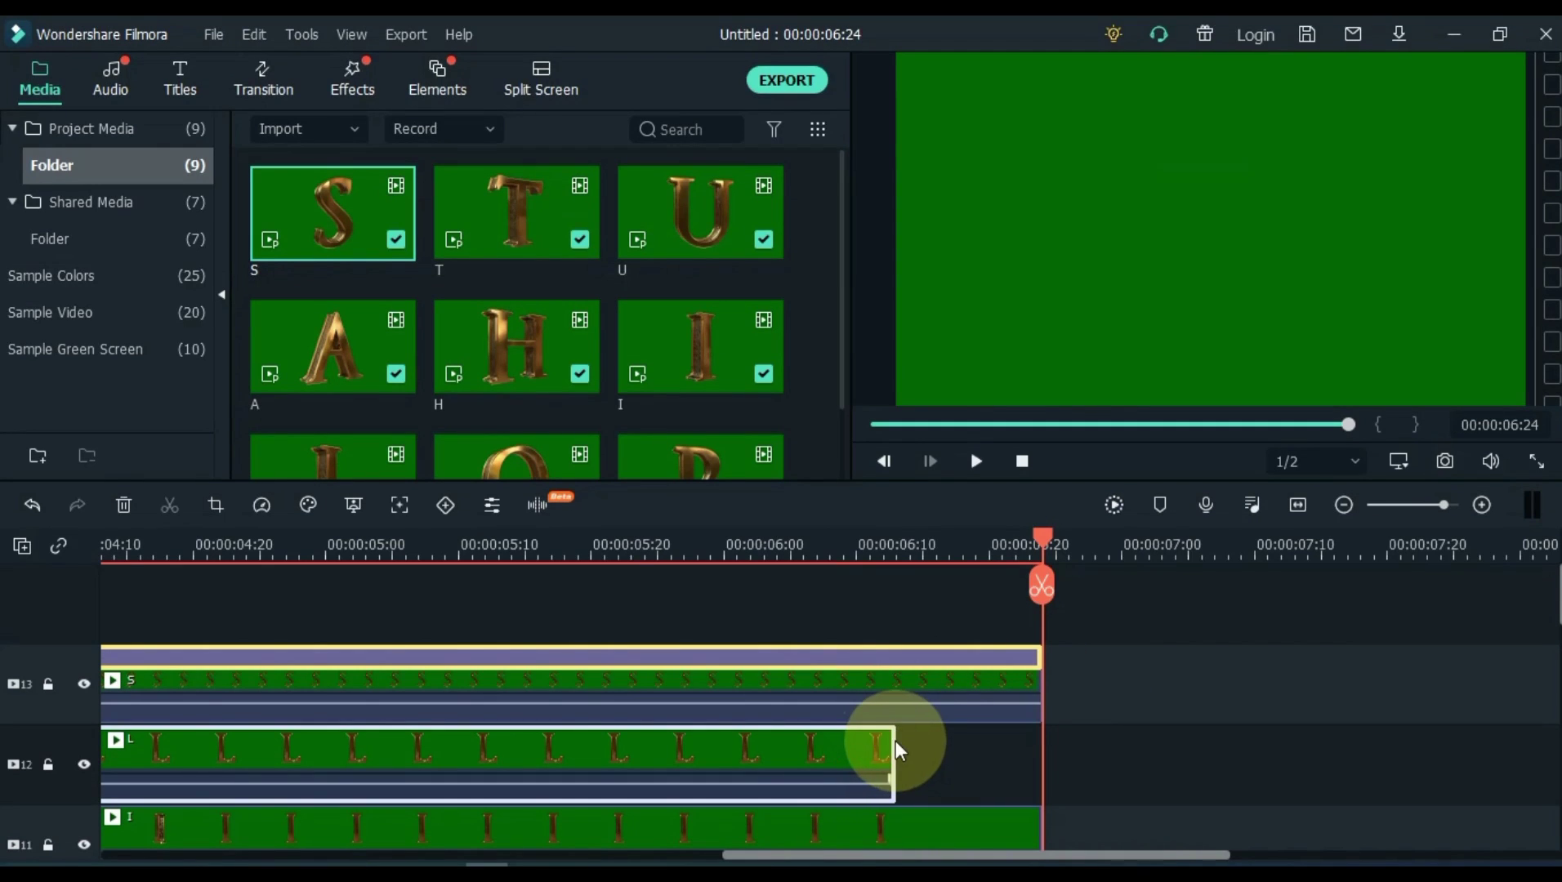
drag(894, 744, 1031, 745)
scroll(1030, 719, down, 3)
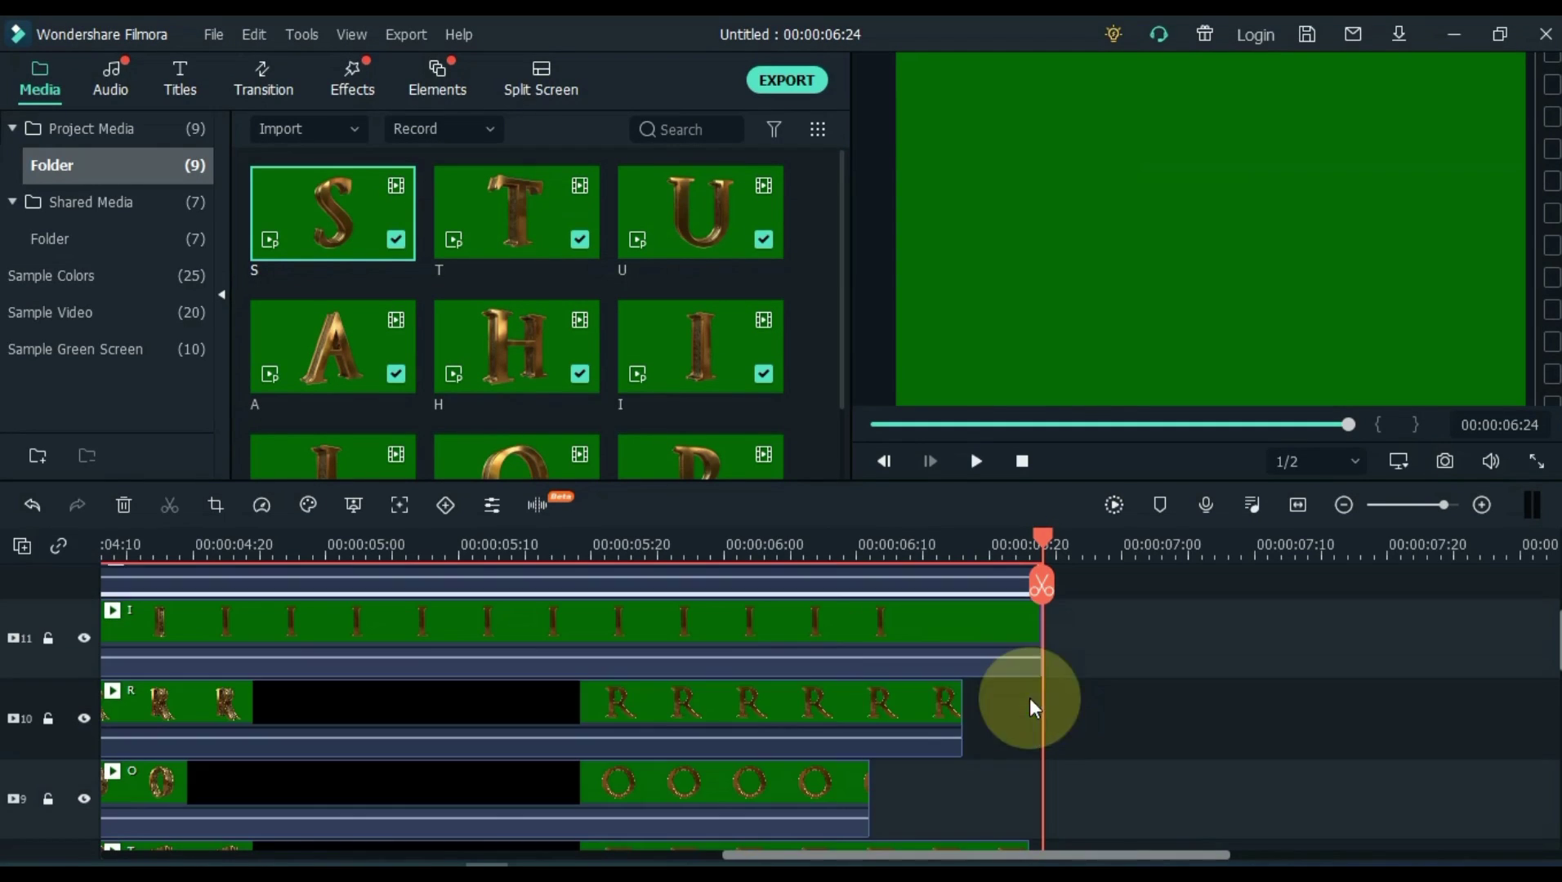
click(946, 687)
drag(968, 695, 1039, 692)
scroll(962, 733, down, 2)
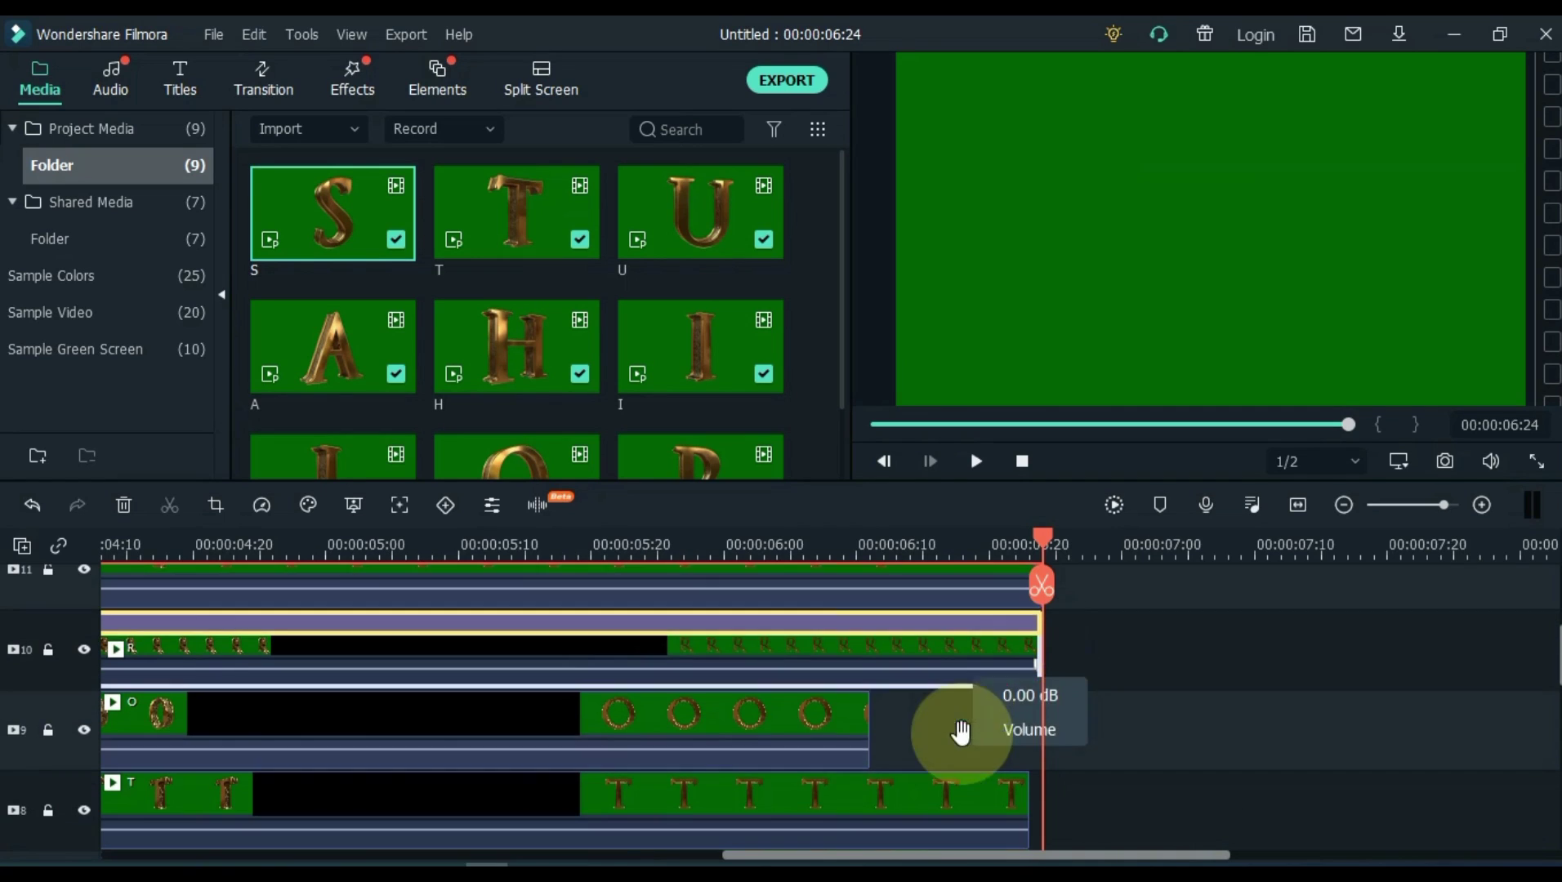
click(857, 729)
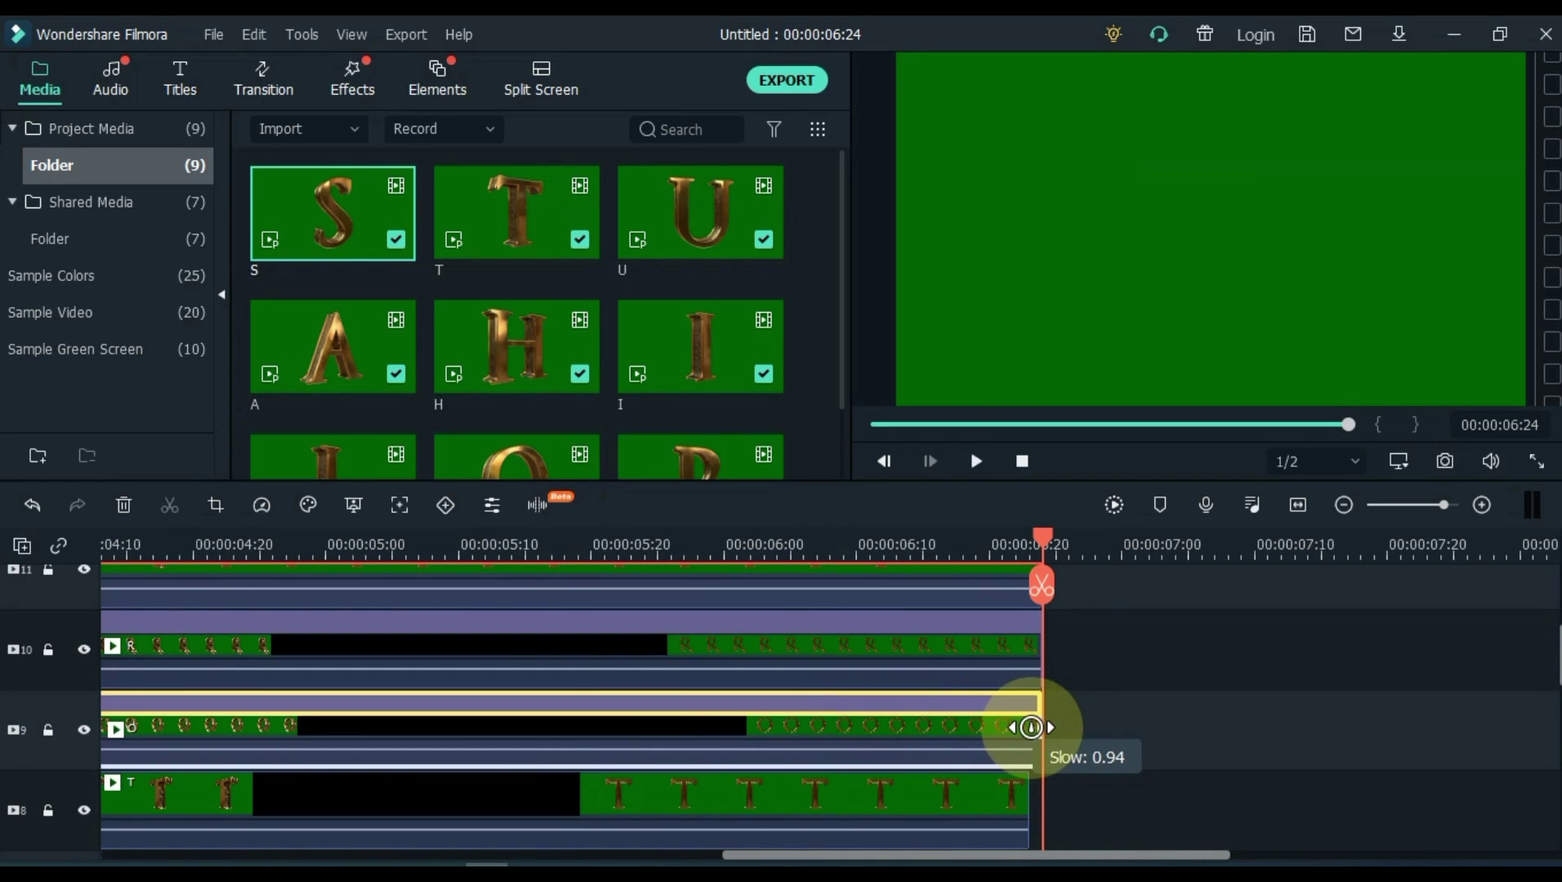
mouse_move(866, 722)
mouse_down()
mouse_move(1036, 724)
mouse_move(1035, 700)
mouse_up()
Step: Speed-stretch both T clips and the H clip to end at the project end
scroll(1017, 725, down, 2)
click(1014, 702)
scroll(1035, 699, down, 2)
drag(879, 708, 1035, 723)
scroll(998, 726, down, 2)
click(998, 727)
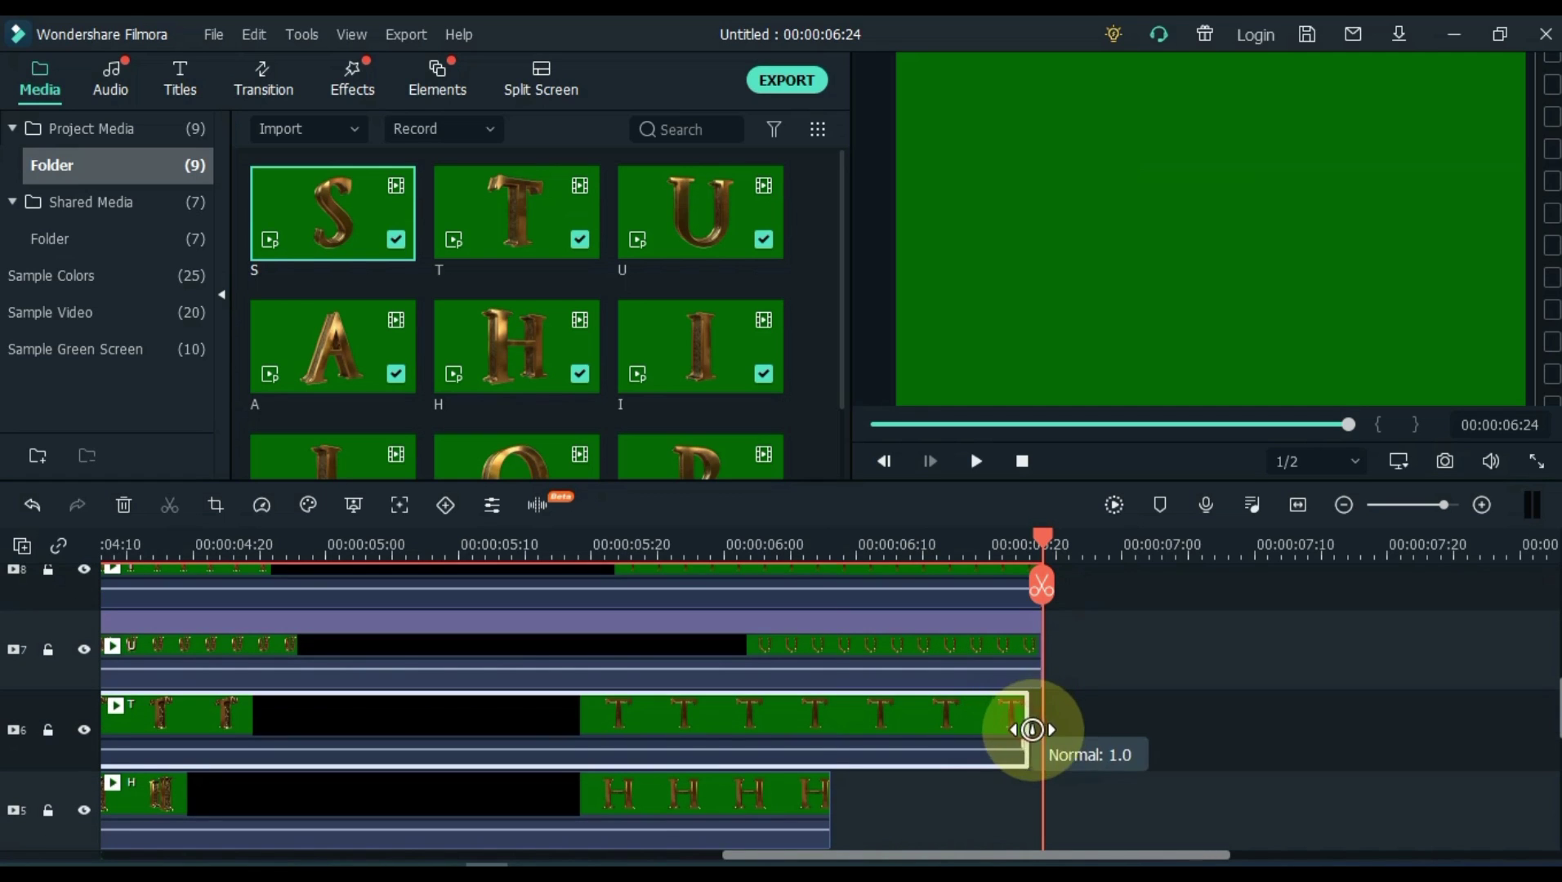
scroll(1029, 725, down, 2)
click(797, 697)
drag(826, 690, 1035, 695)
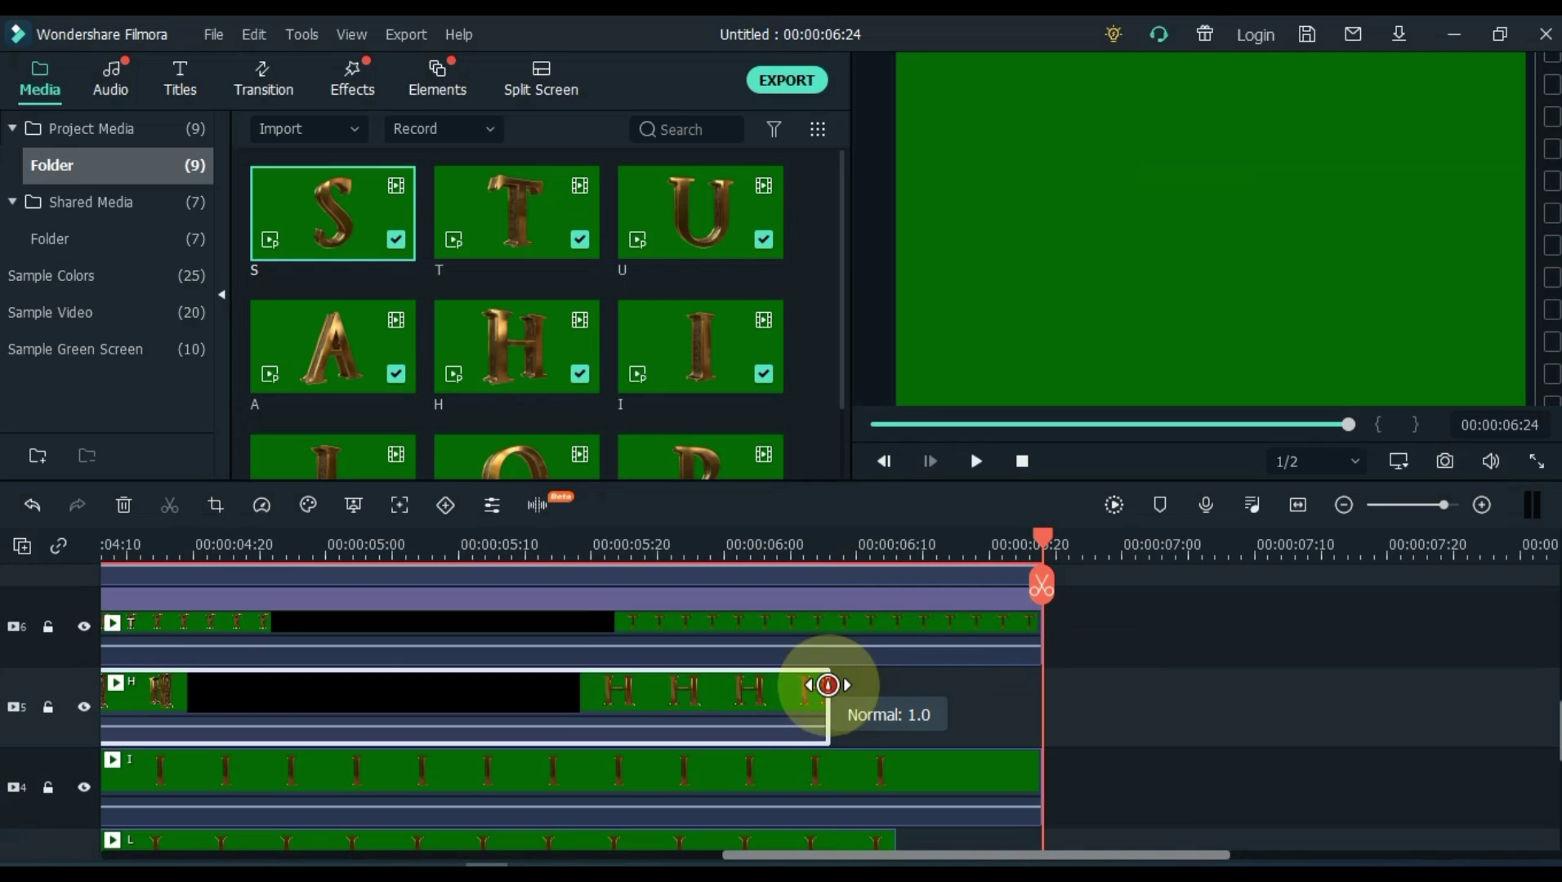
Step: Stretch the remaining clips, including A, to the project end and fit the timeline view
scroll(1035, 695, down, 2)
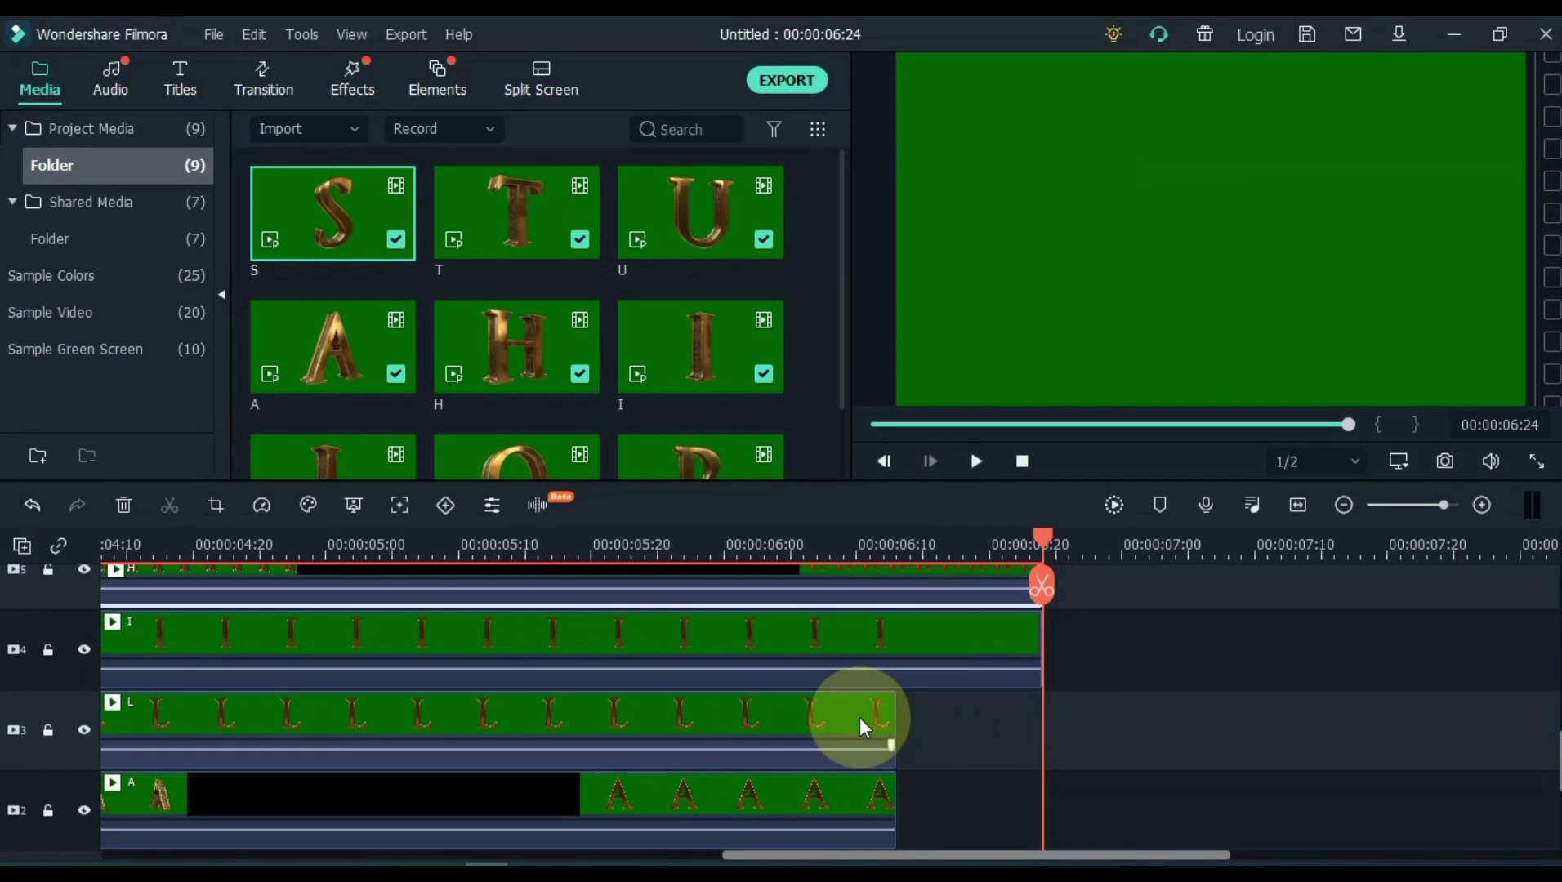
scroll(859, 717, down, 1)
drag(896, 641, 1038, 651)
click(872, 750)
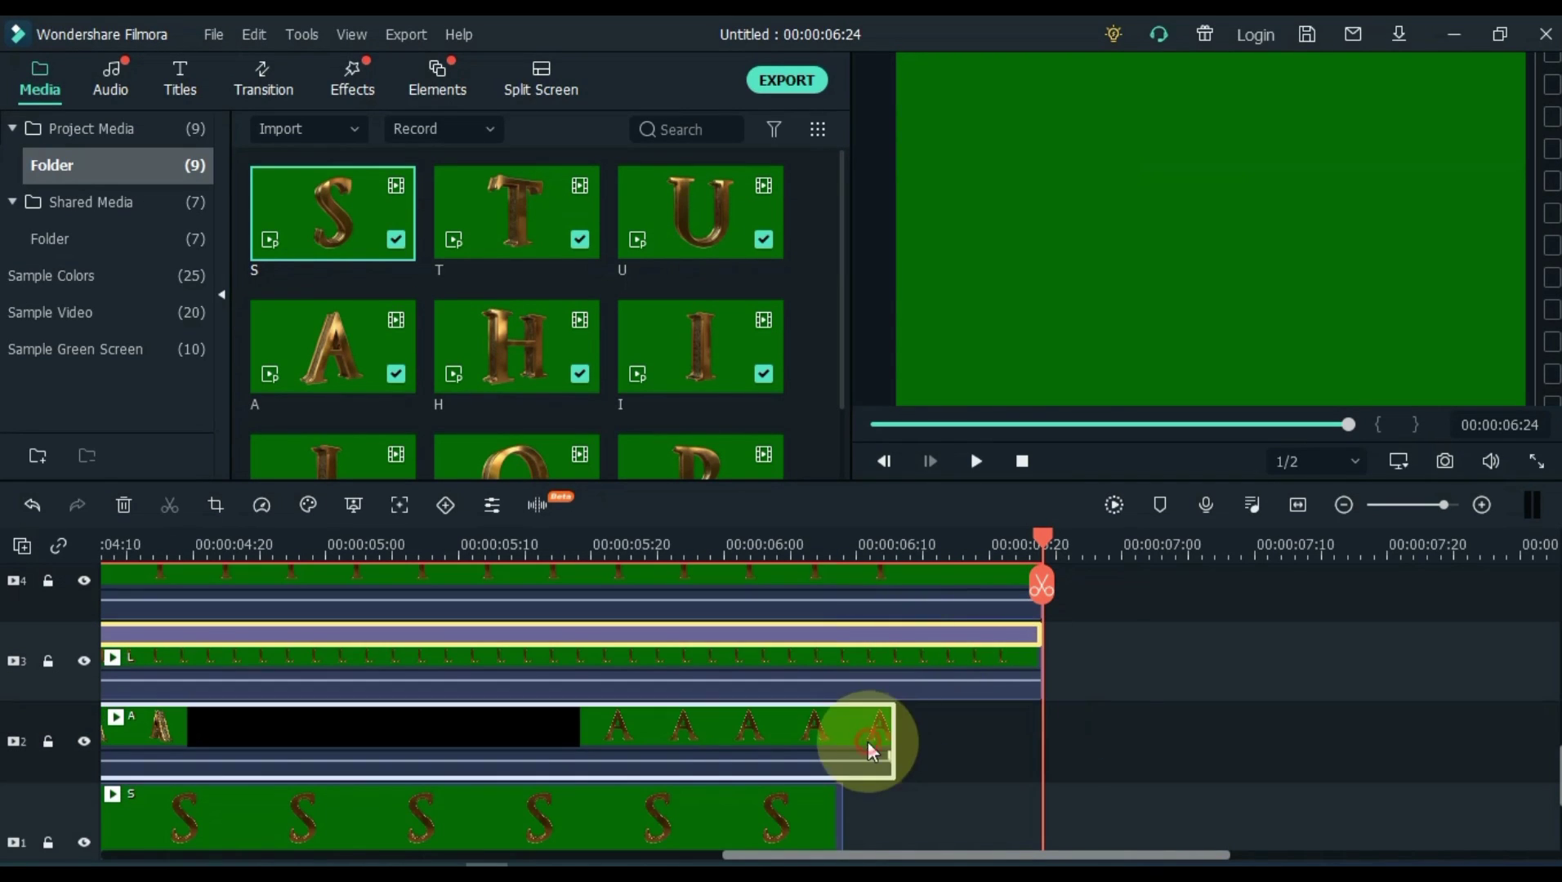
drag(895, 724, 1038, 724)
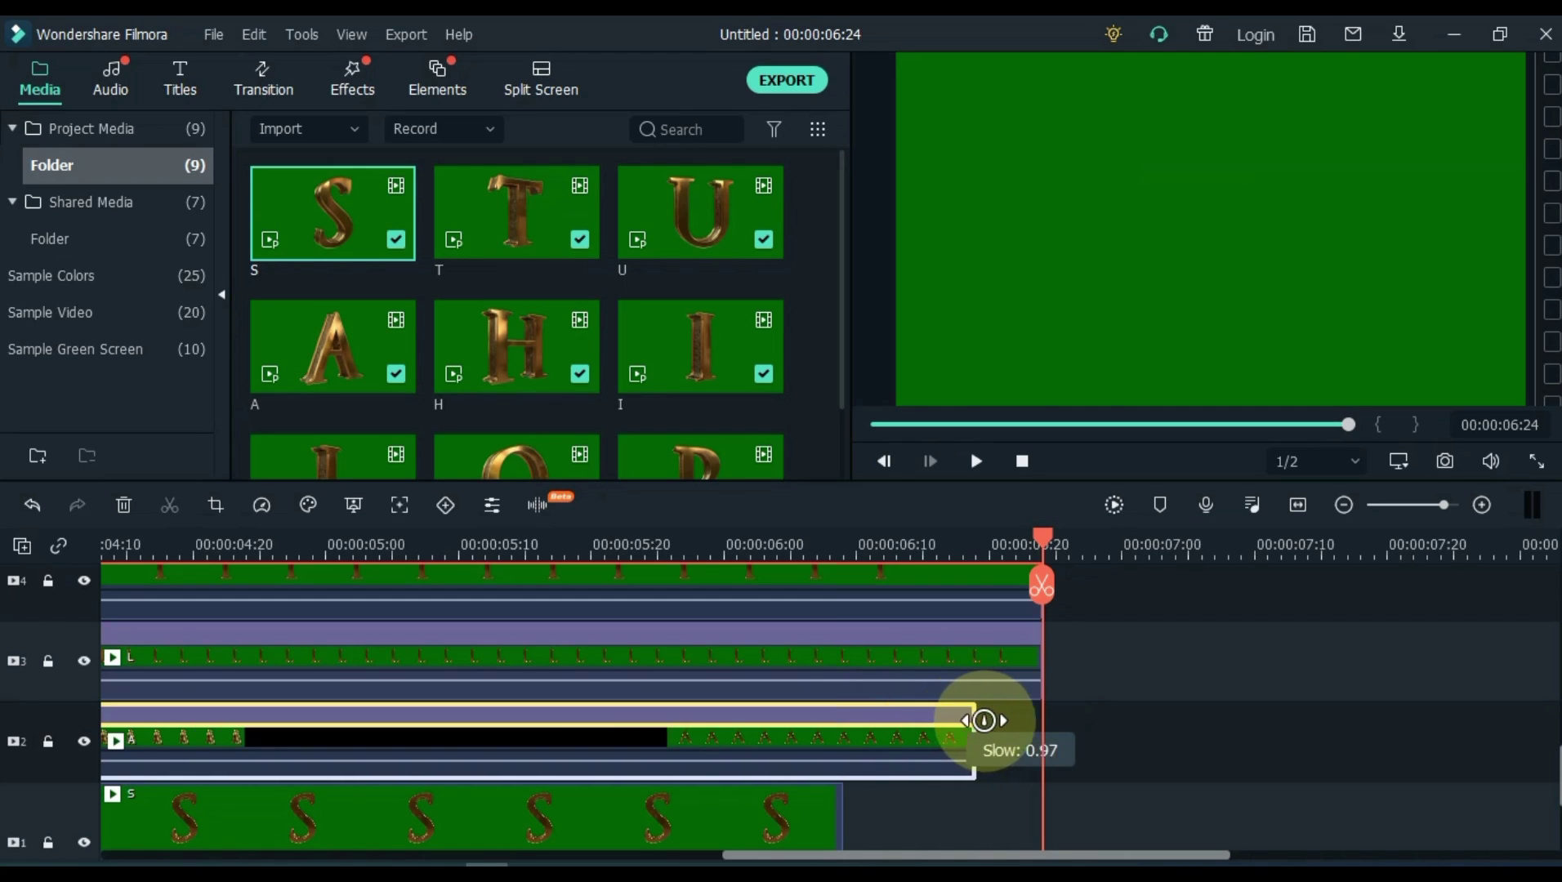
scroll(979, 742, down, 1)
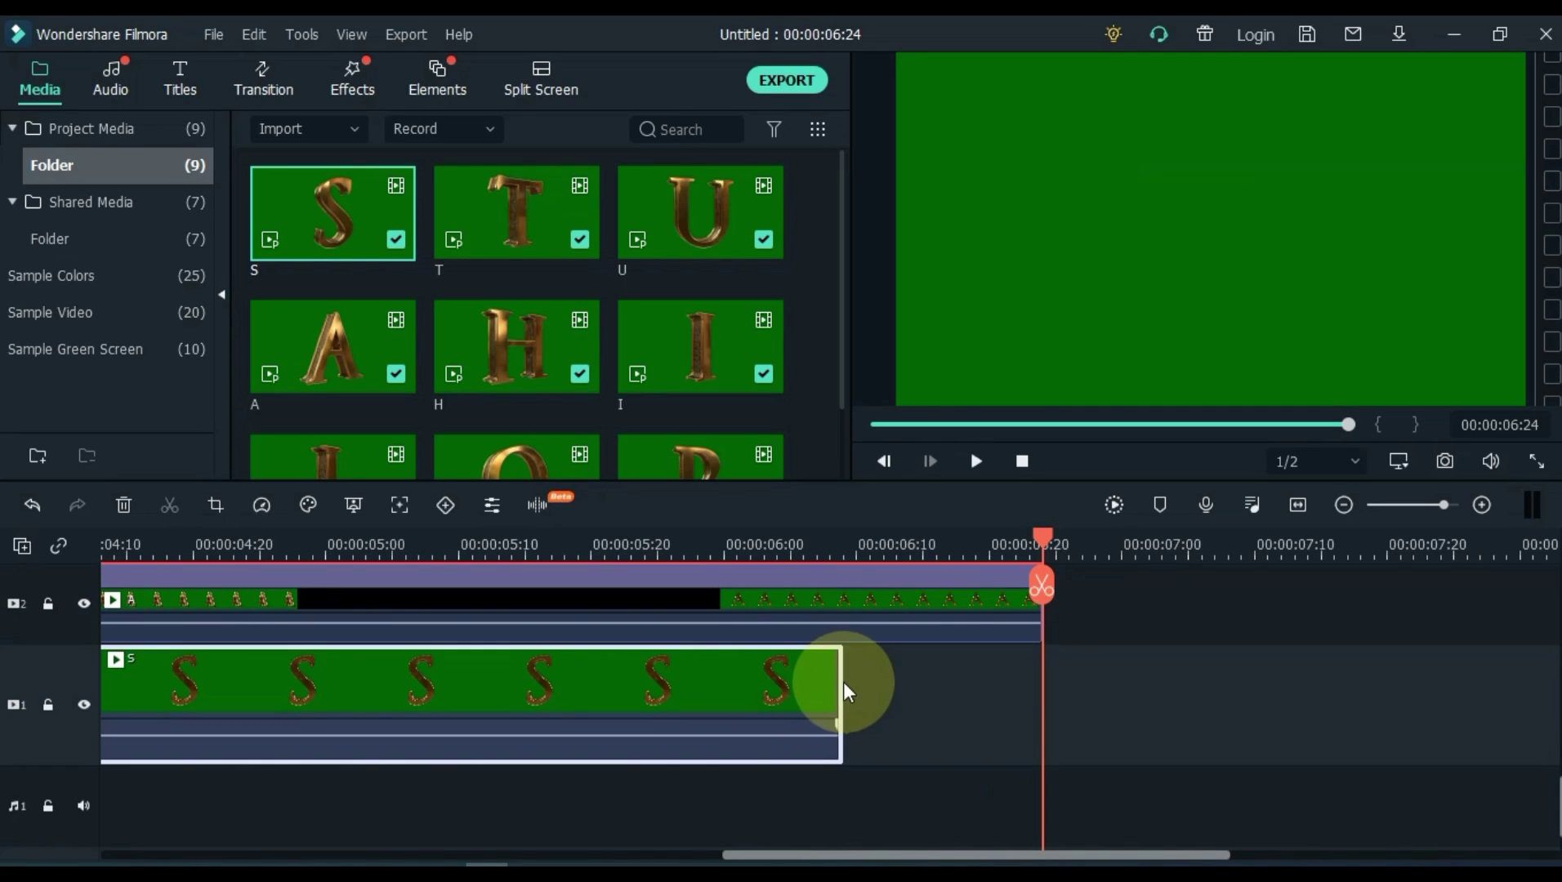
drag(841, 681, 1038, 683)
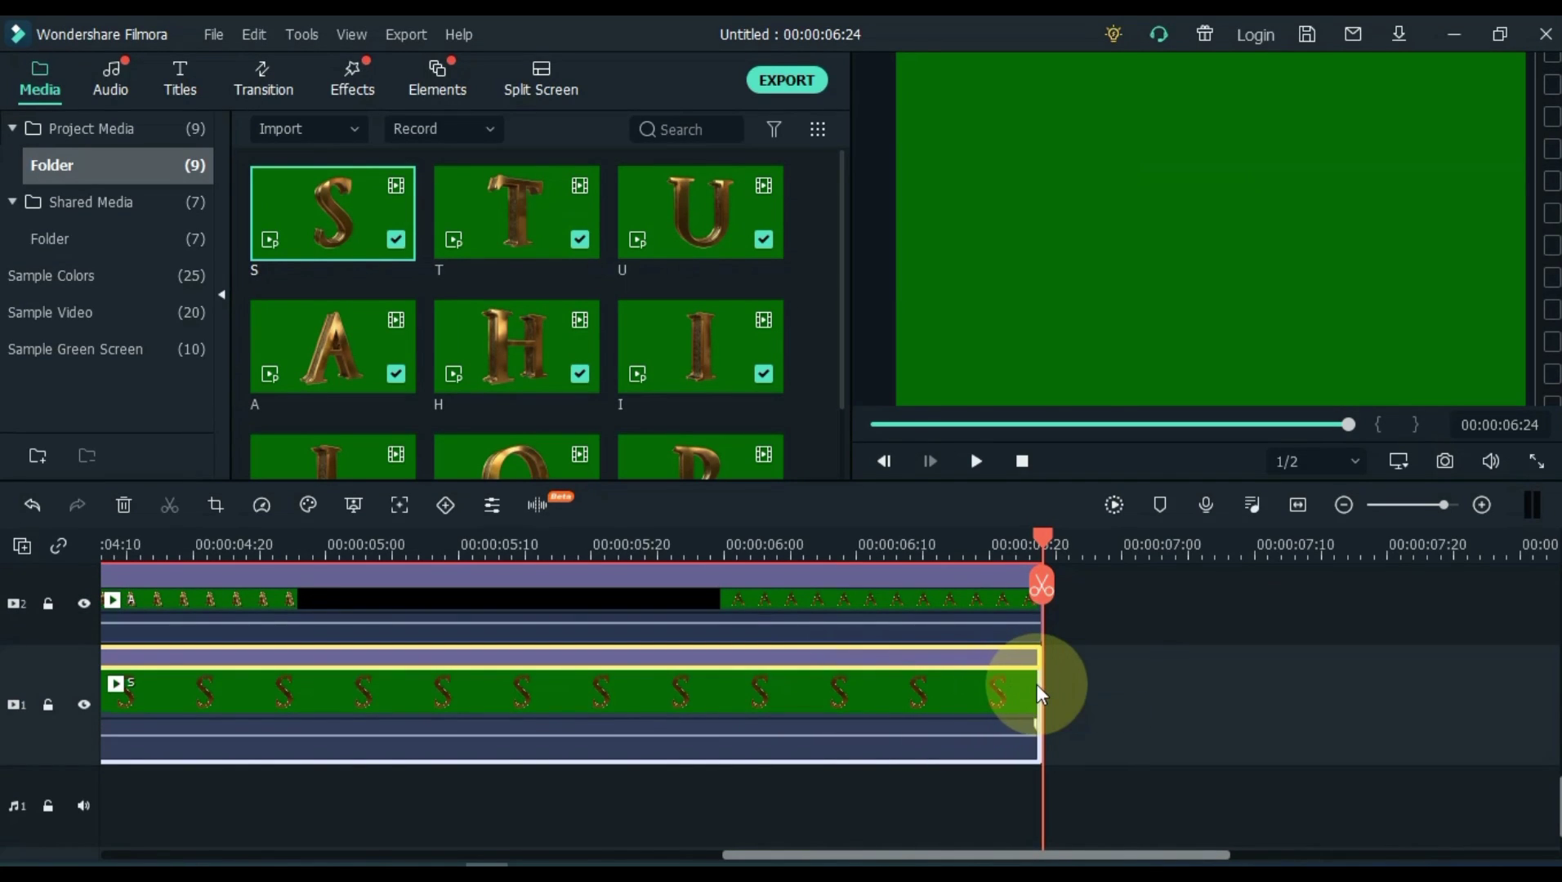
click(1111, 670)
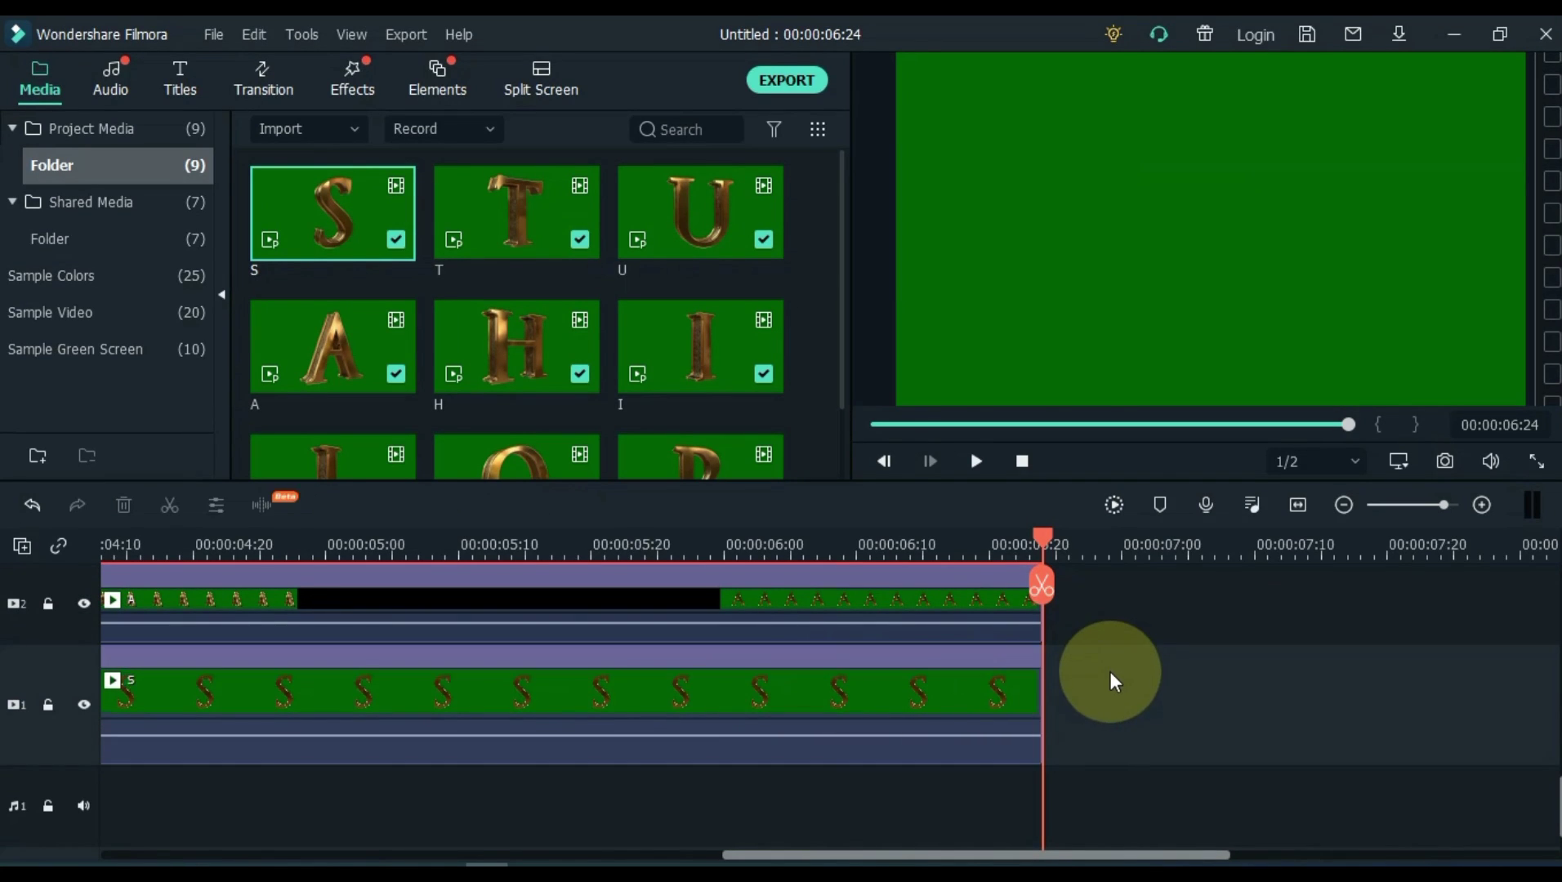
click(1298, 506)
Step: Scroll the tracks to the top and place the playhead at about 00:00:02:00
scroll(1193, 690, up, 3)
scroll(1193, 689, up, 2)
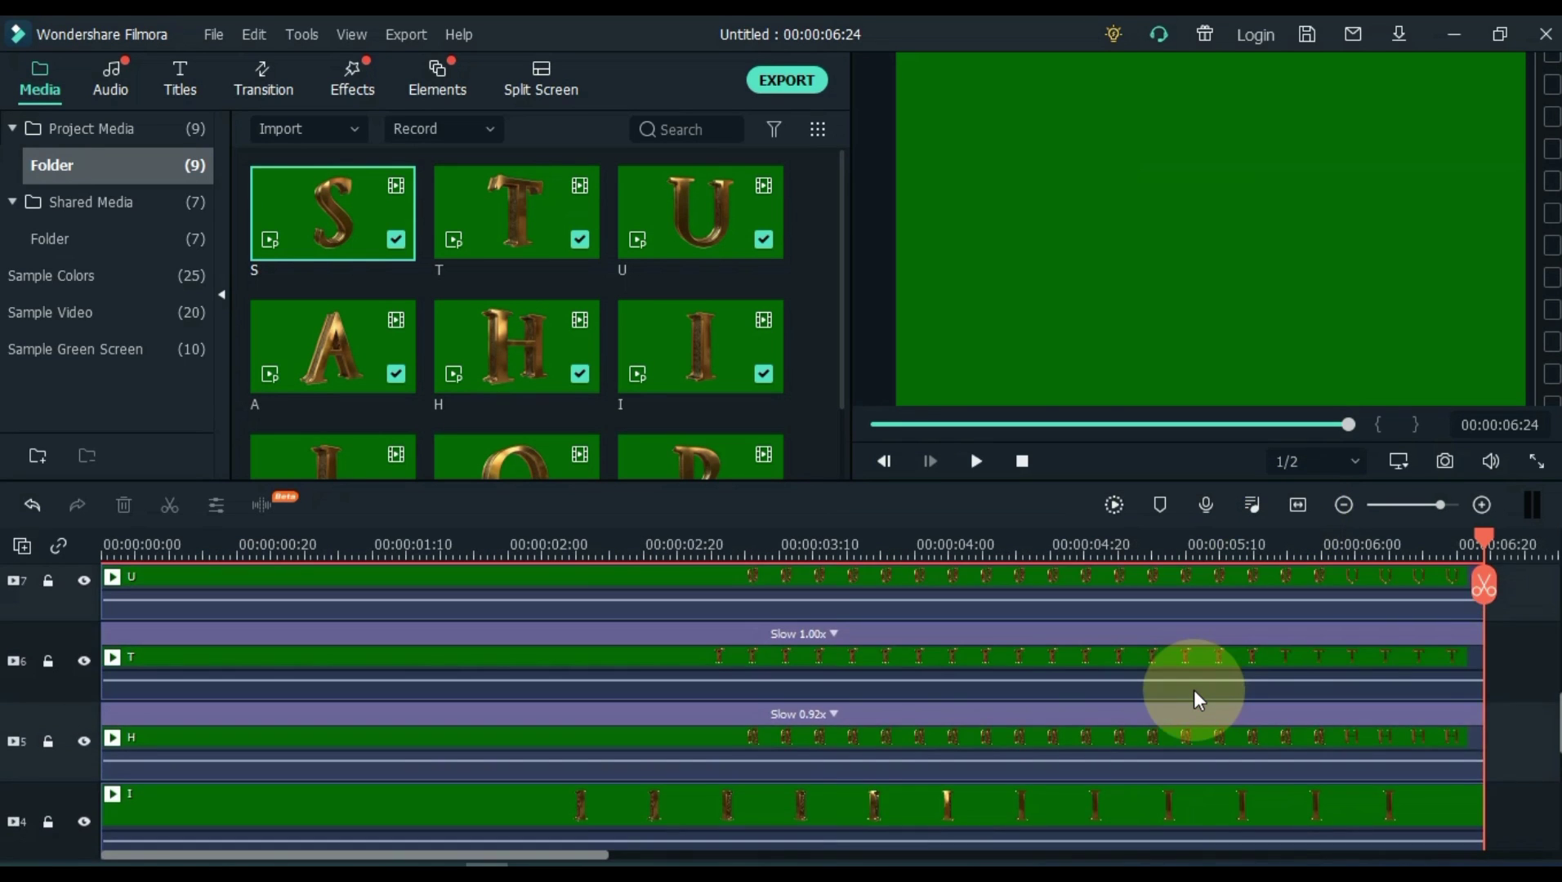
scroll(1193, 689, up, 3)
scroll(1193, 689, up, 2)
scroll(1193, 689, up, 5)
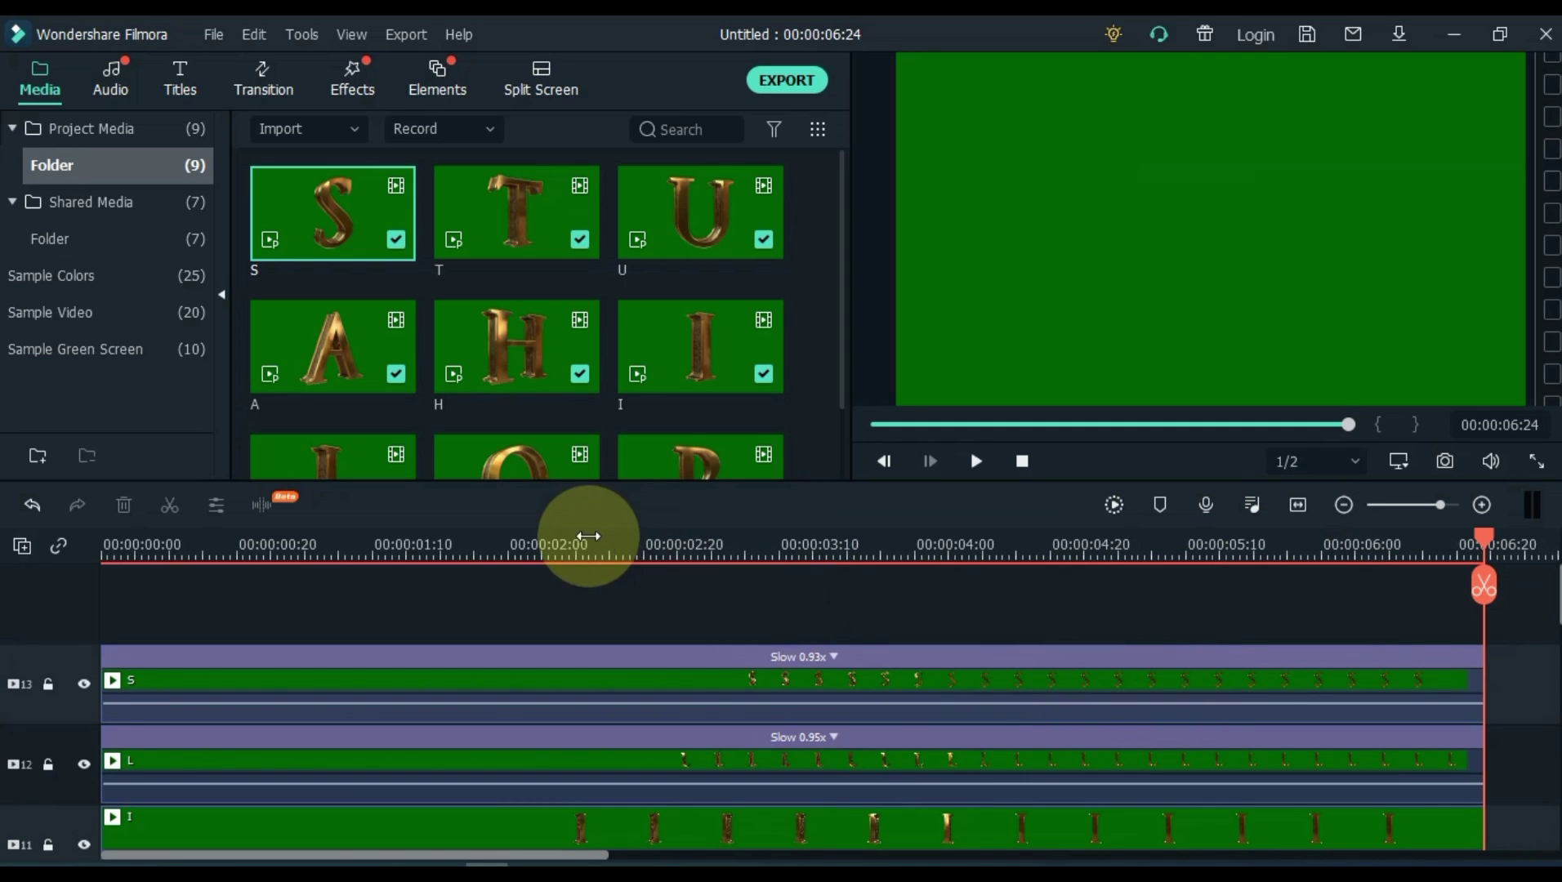
click(559, 555)
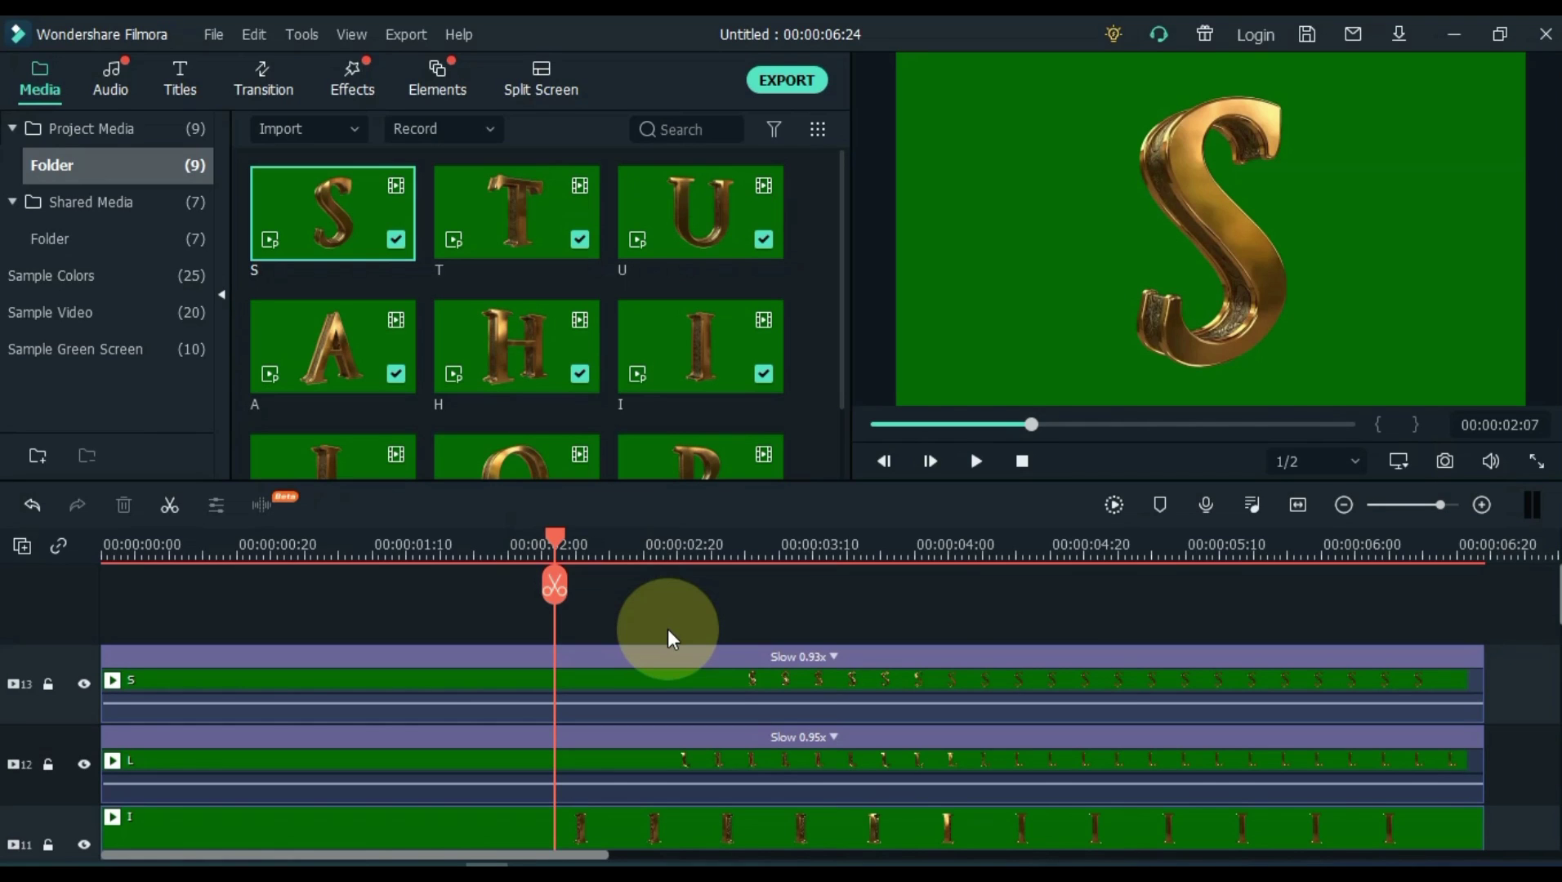
Step: Chroma-key the green background out of the S clip on track 13 and the L clip
click(704, 675)
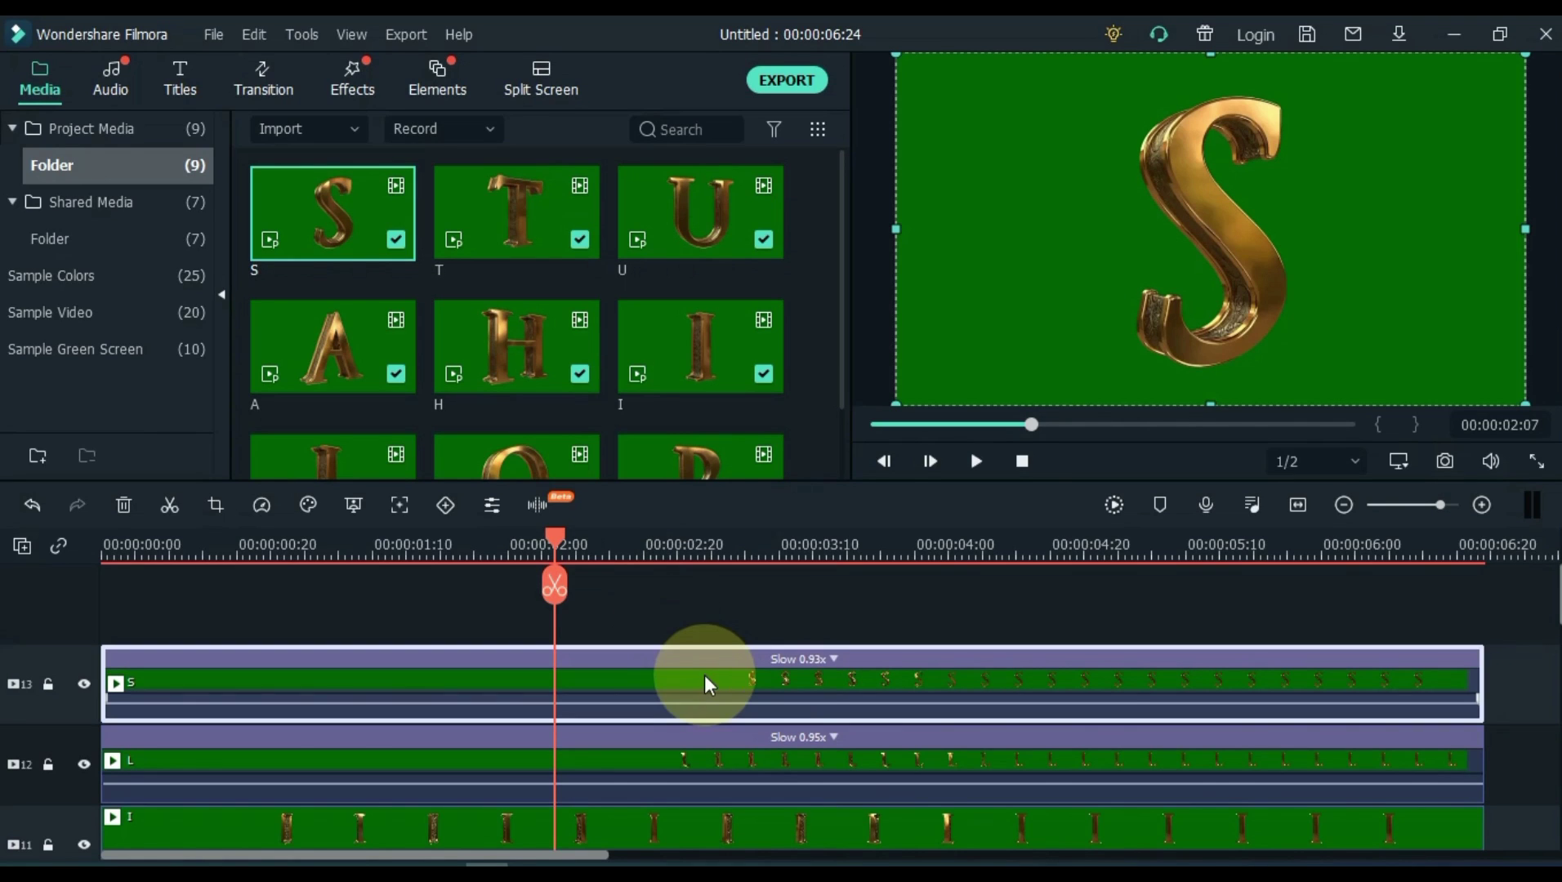
click(354, 503)
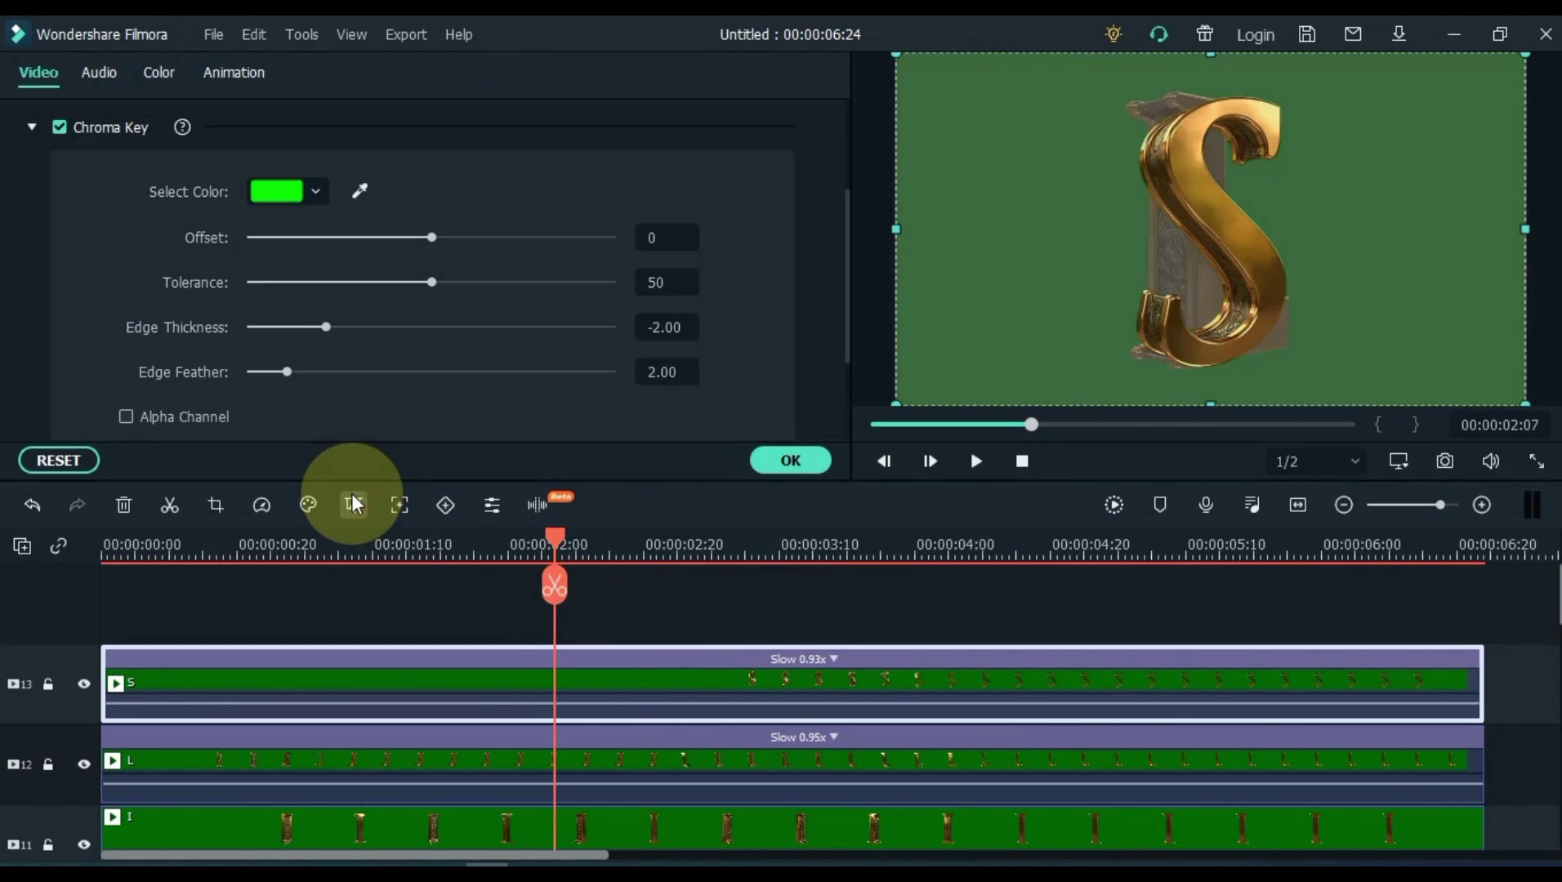
click(360, 193)
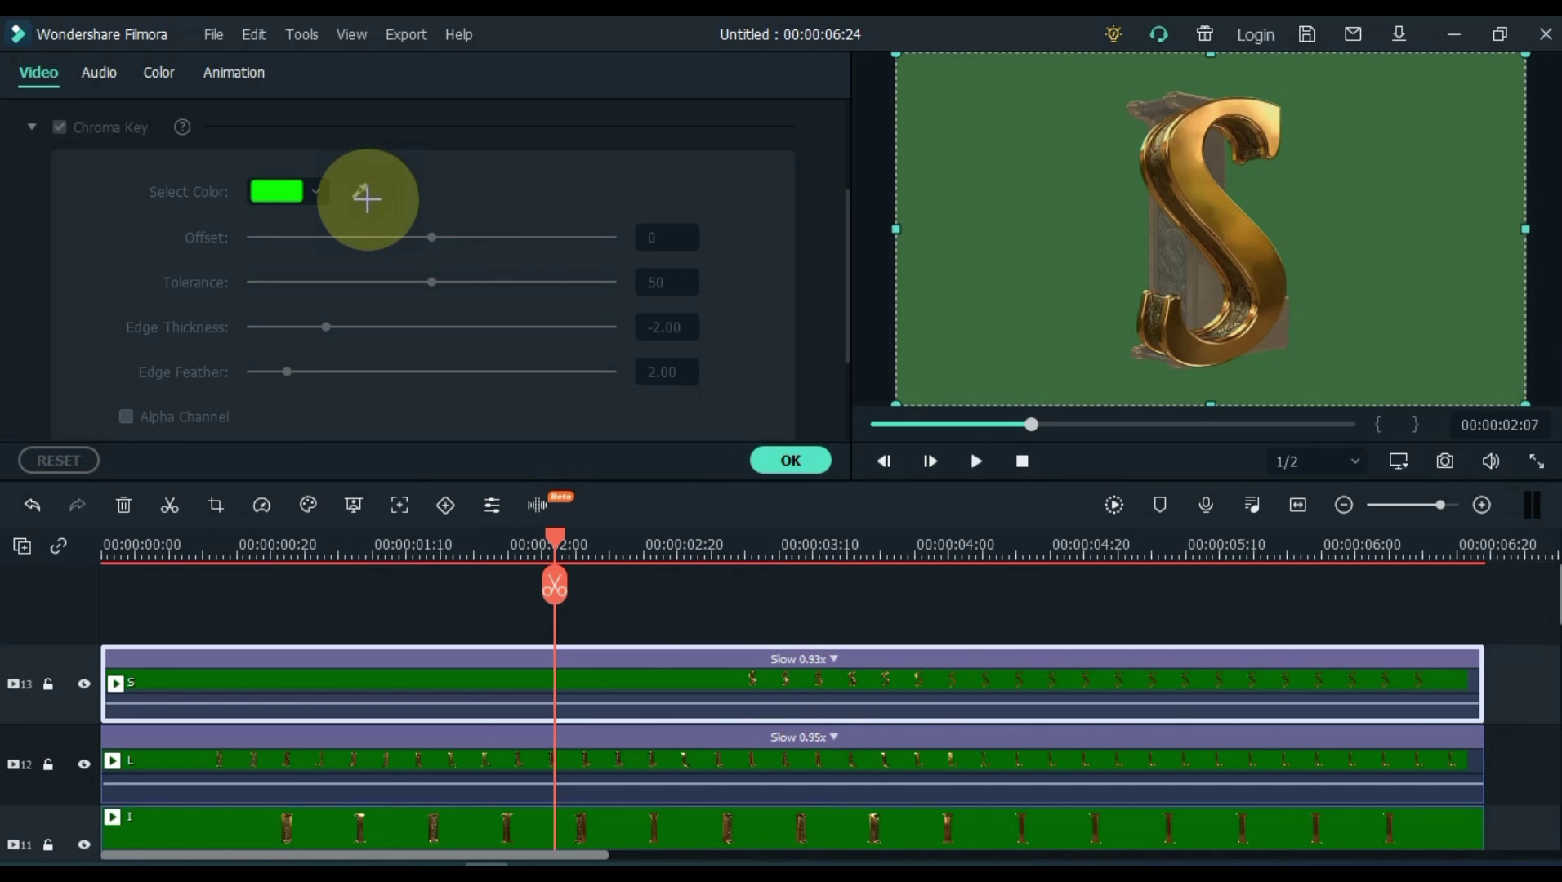
click(991, 205)
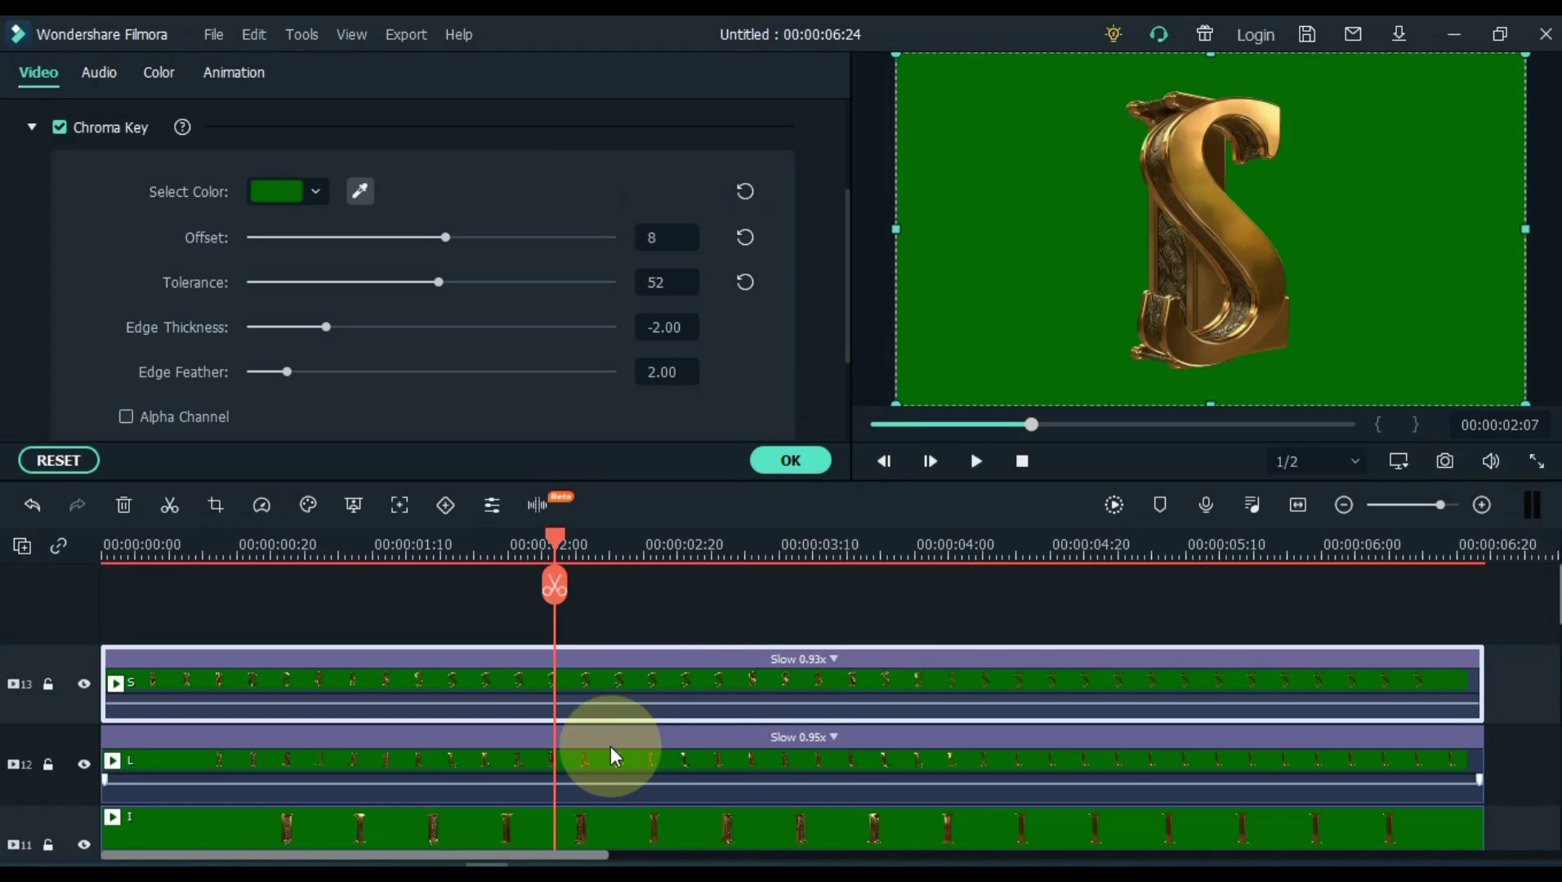
scroll(610, 746, down, 1)
click(614, 699)
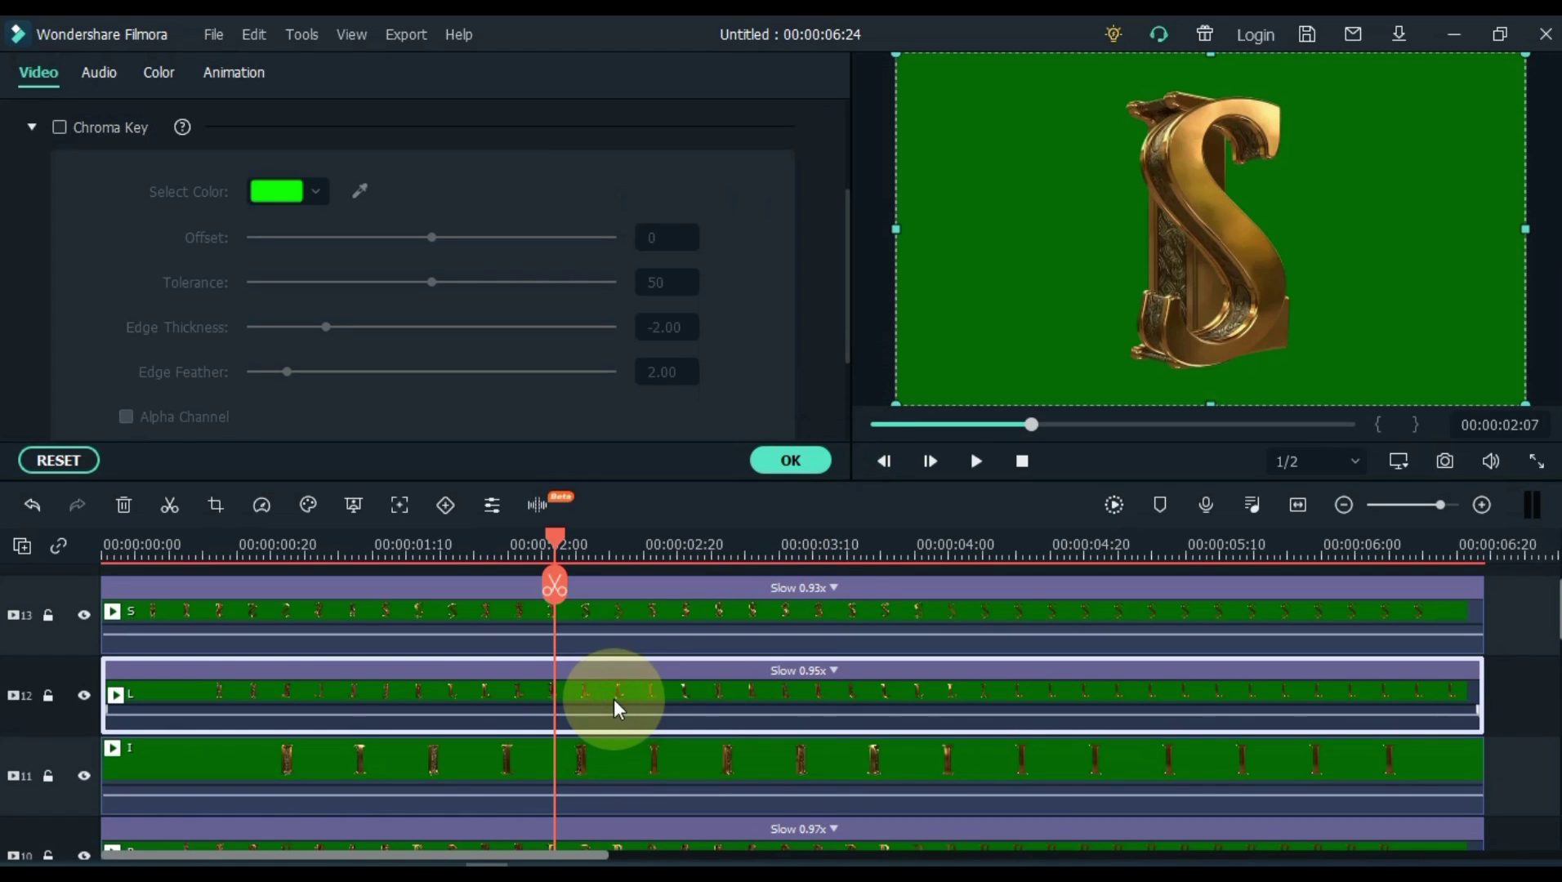
click(99, 131)
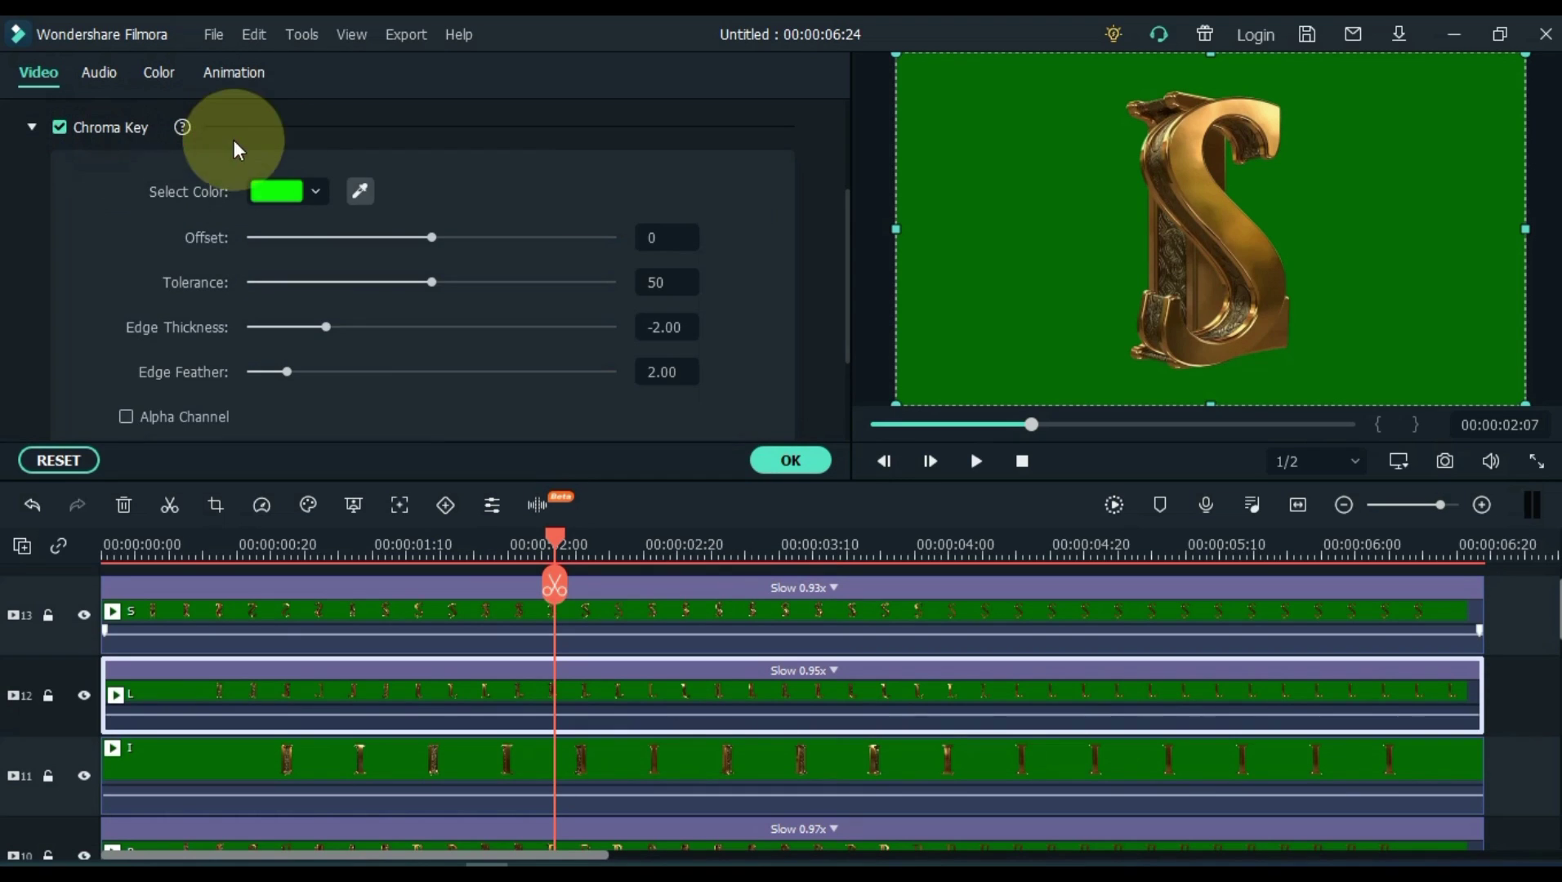
click(359, 191)
click(973, 205)
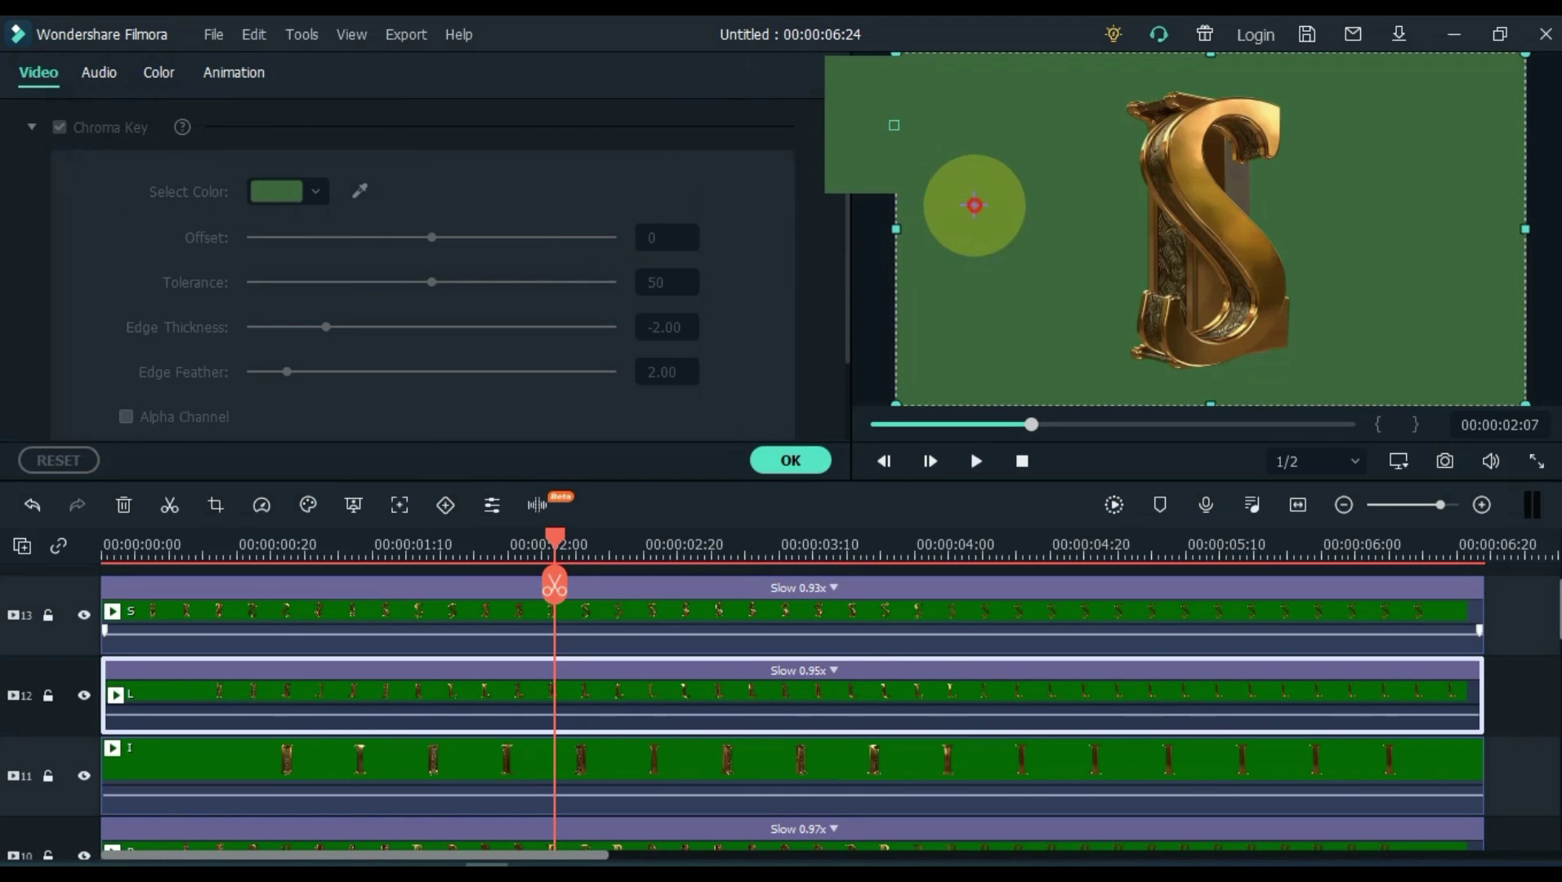
Step: Chroma-key the green out of the I clip on track 11 and the R clip on track 10
click(659, 763)
click(79, 136)
click(359, 191)
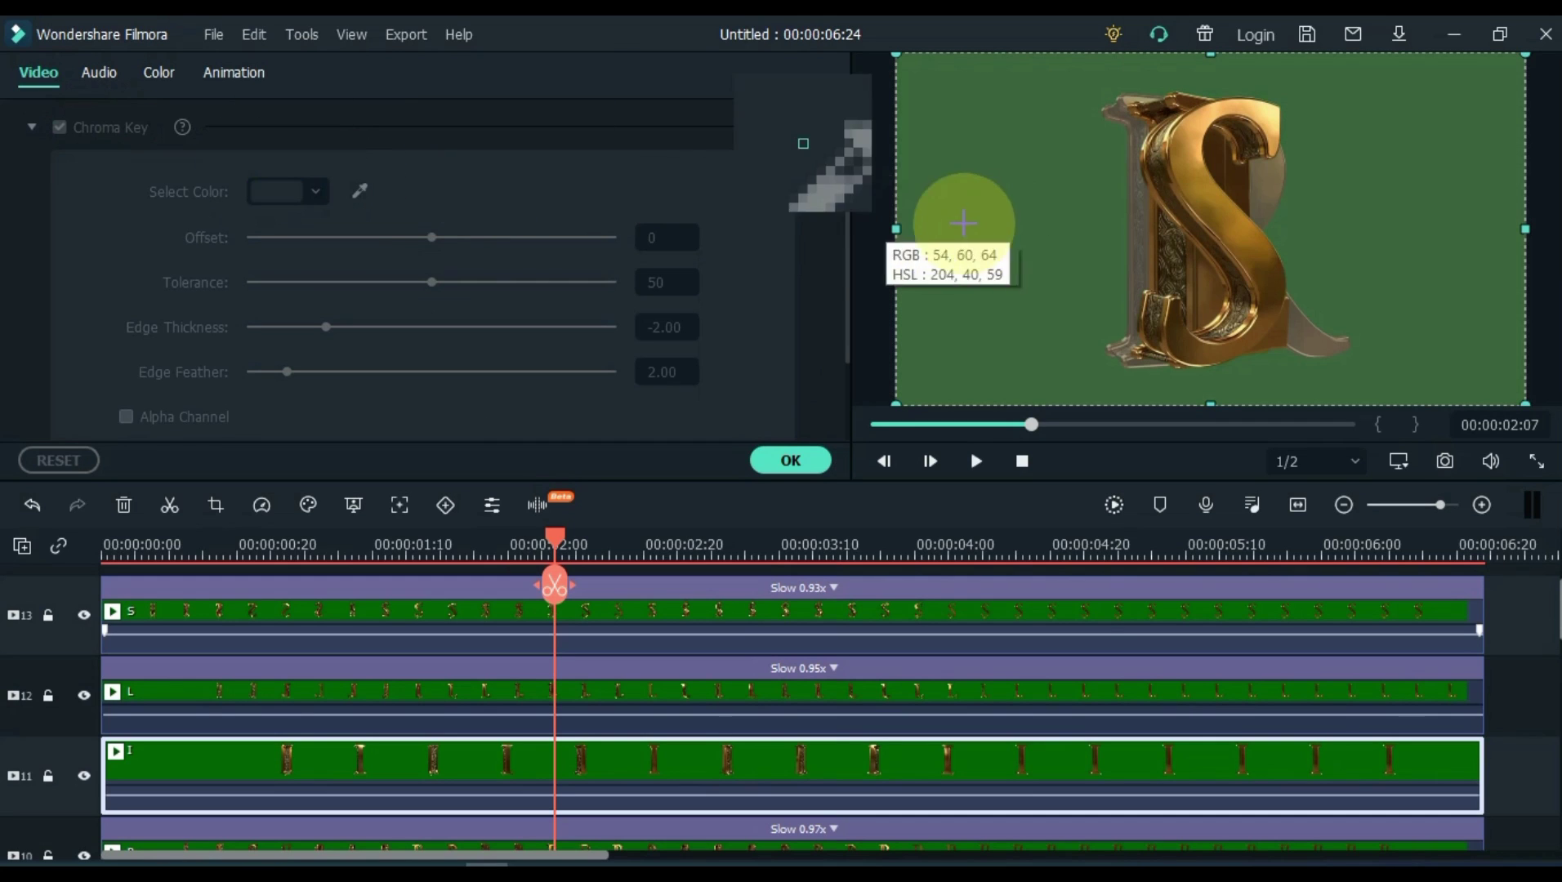
click(988, 229)
scroll(603, 715, down, 1)
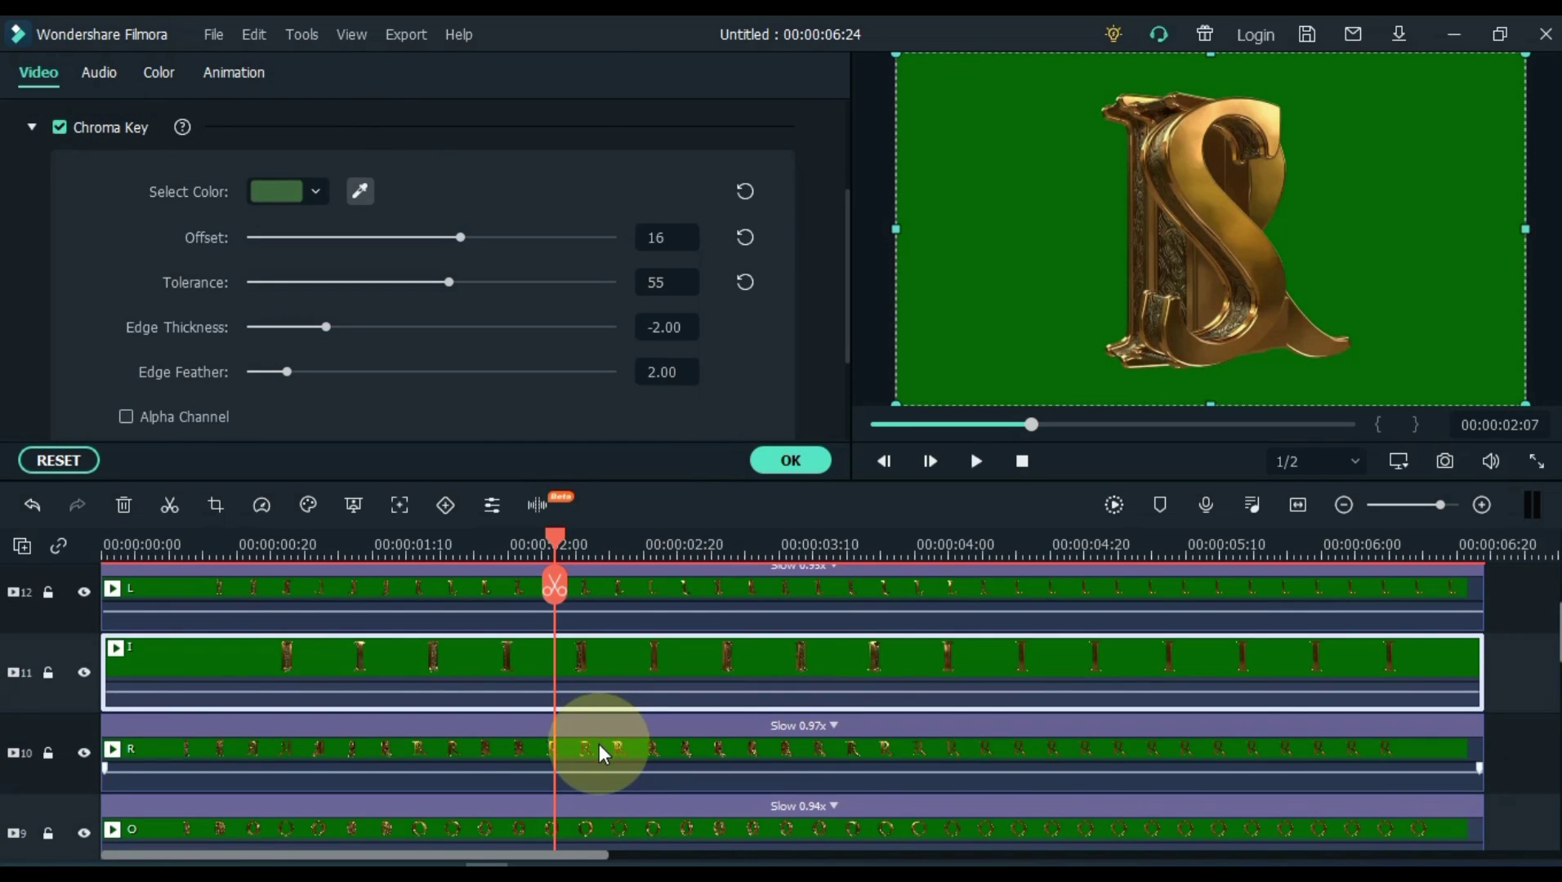
click(600, 750)
click(76, 131)
click(360, 191)
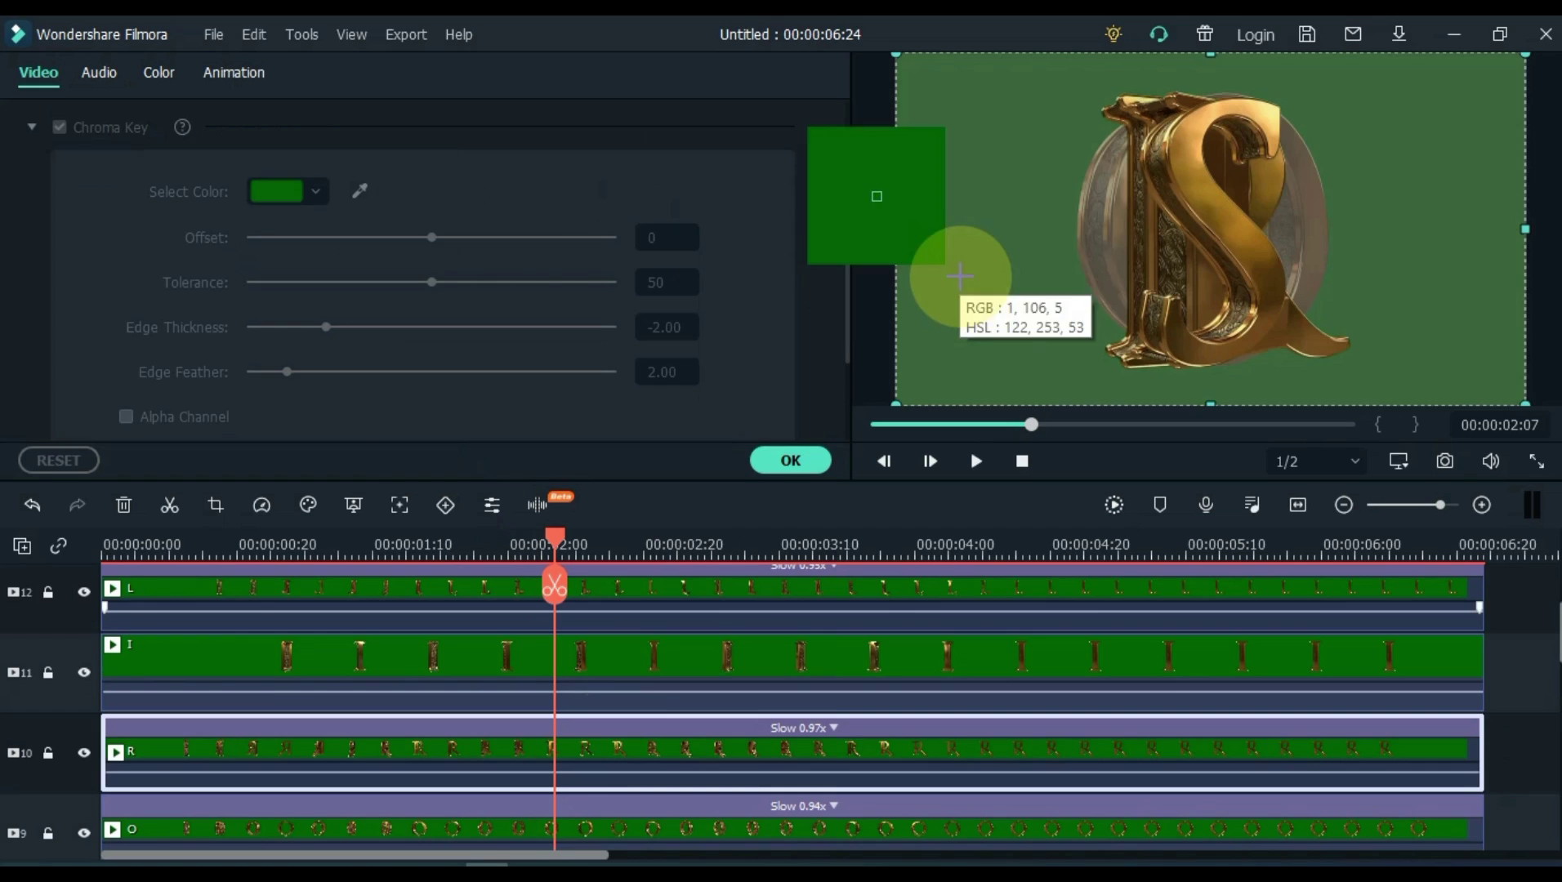
click(959, 277)
Step: Chroma-key the green out of the O clip on track 9 and the T clip on track 8
scroll(656, 678, down, 1)
click(641, 729)
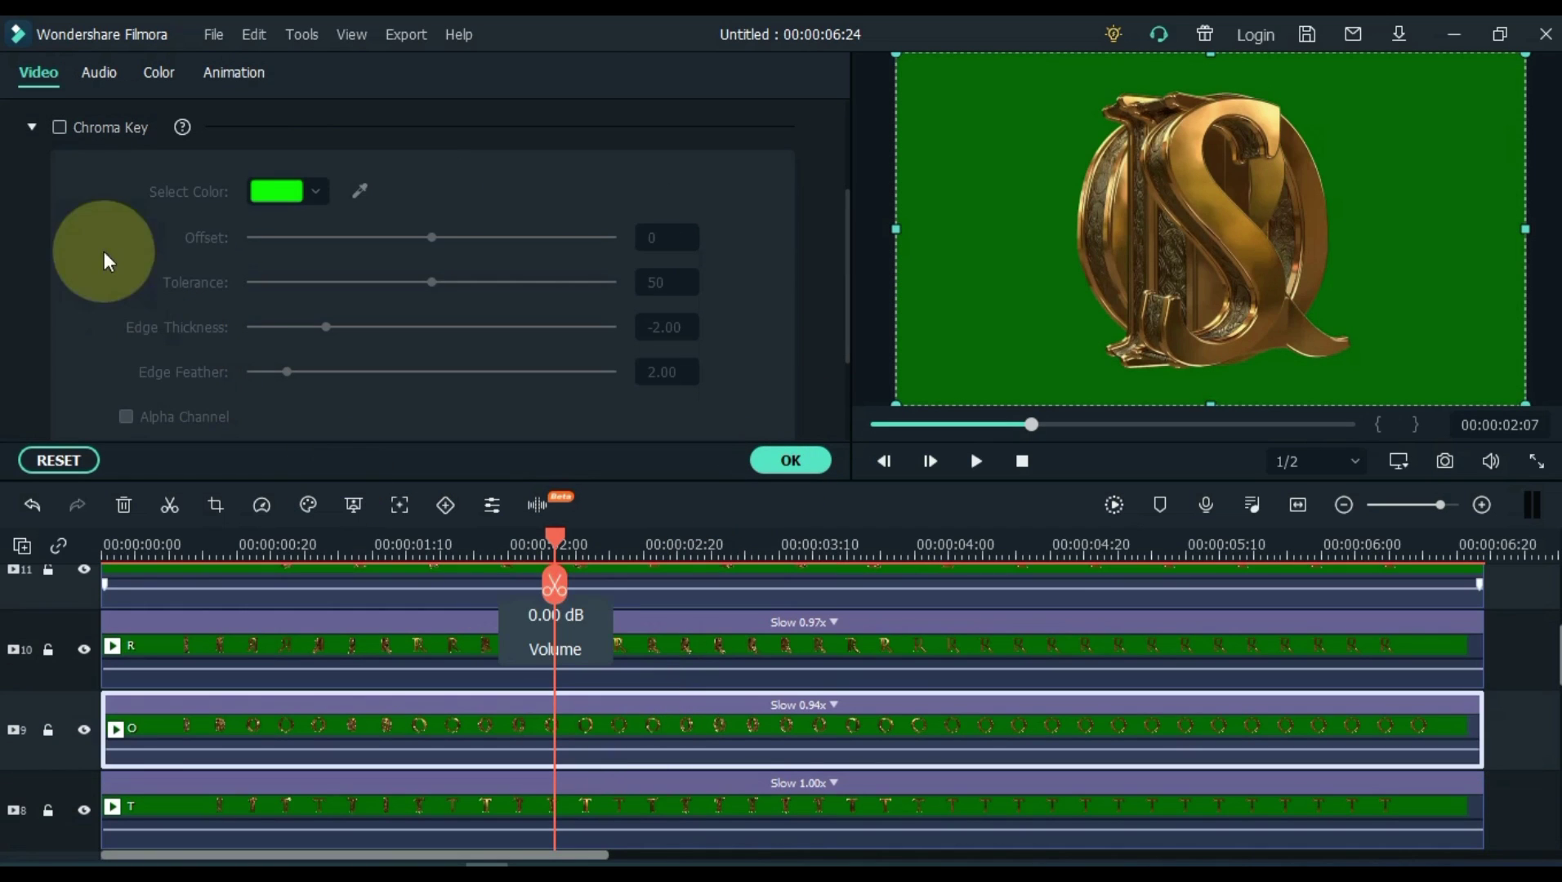
click(61, 127)
click(362, 191)
click(927, 234)
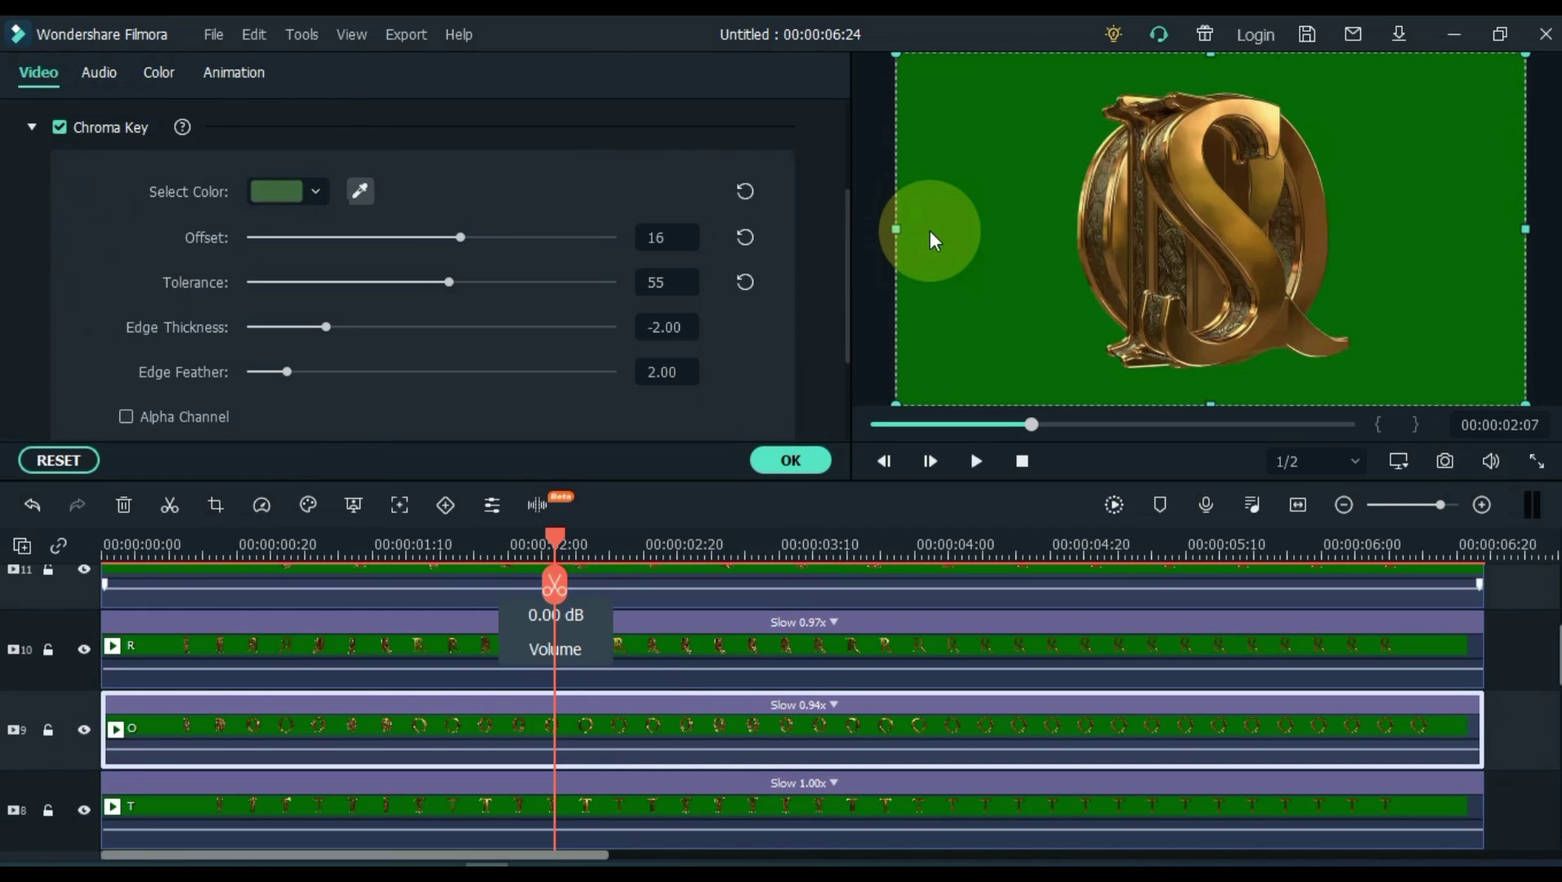
scroll(638, 702, down, 1)
click(637, 710)
click(60, 126)
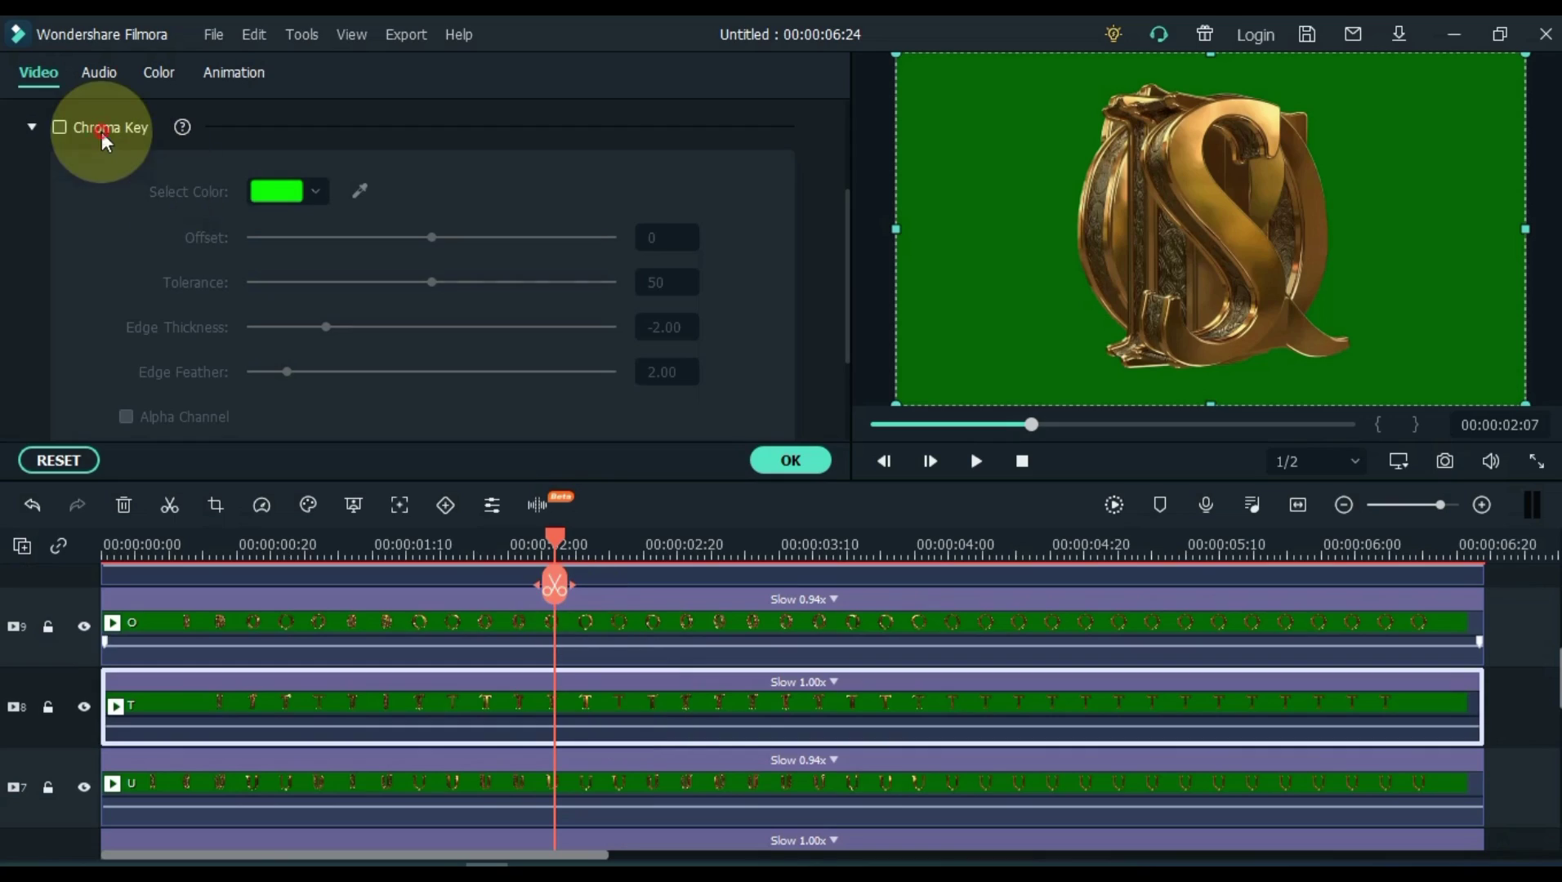
click(359, 191)
click(961, 249)
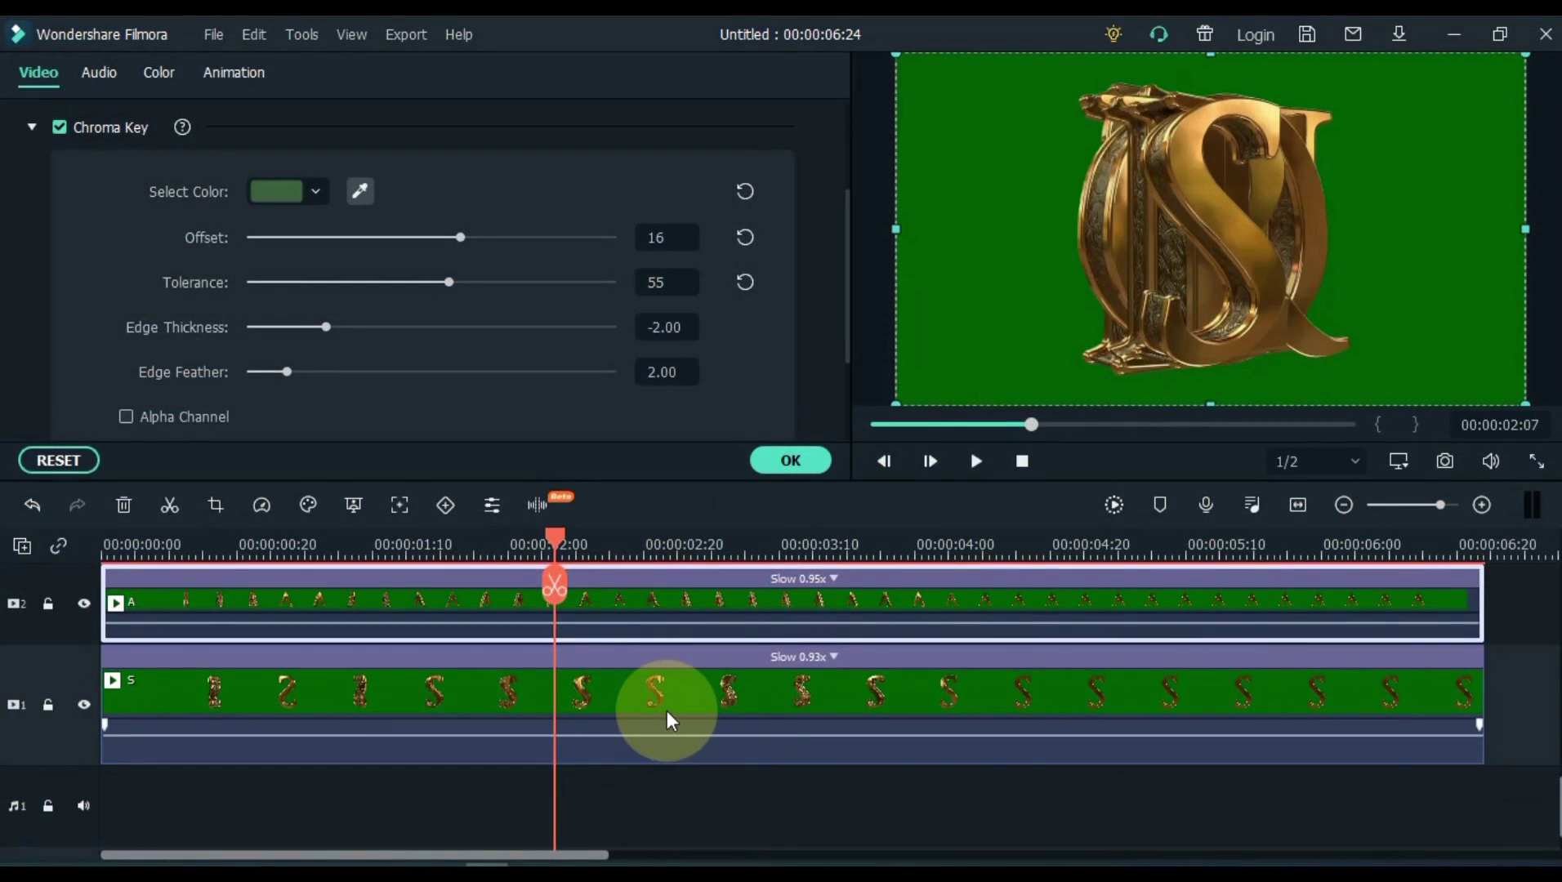
Step: Chroma-key the S clip on track 1 and confirm the chroma key settings
click(662, 703)
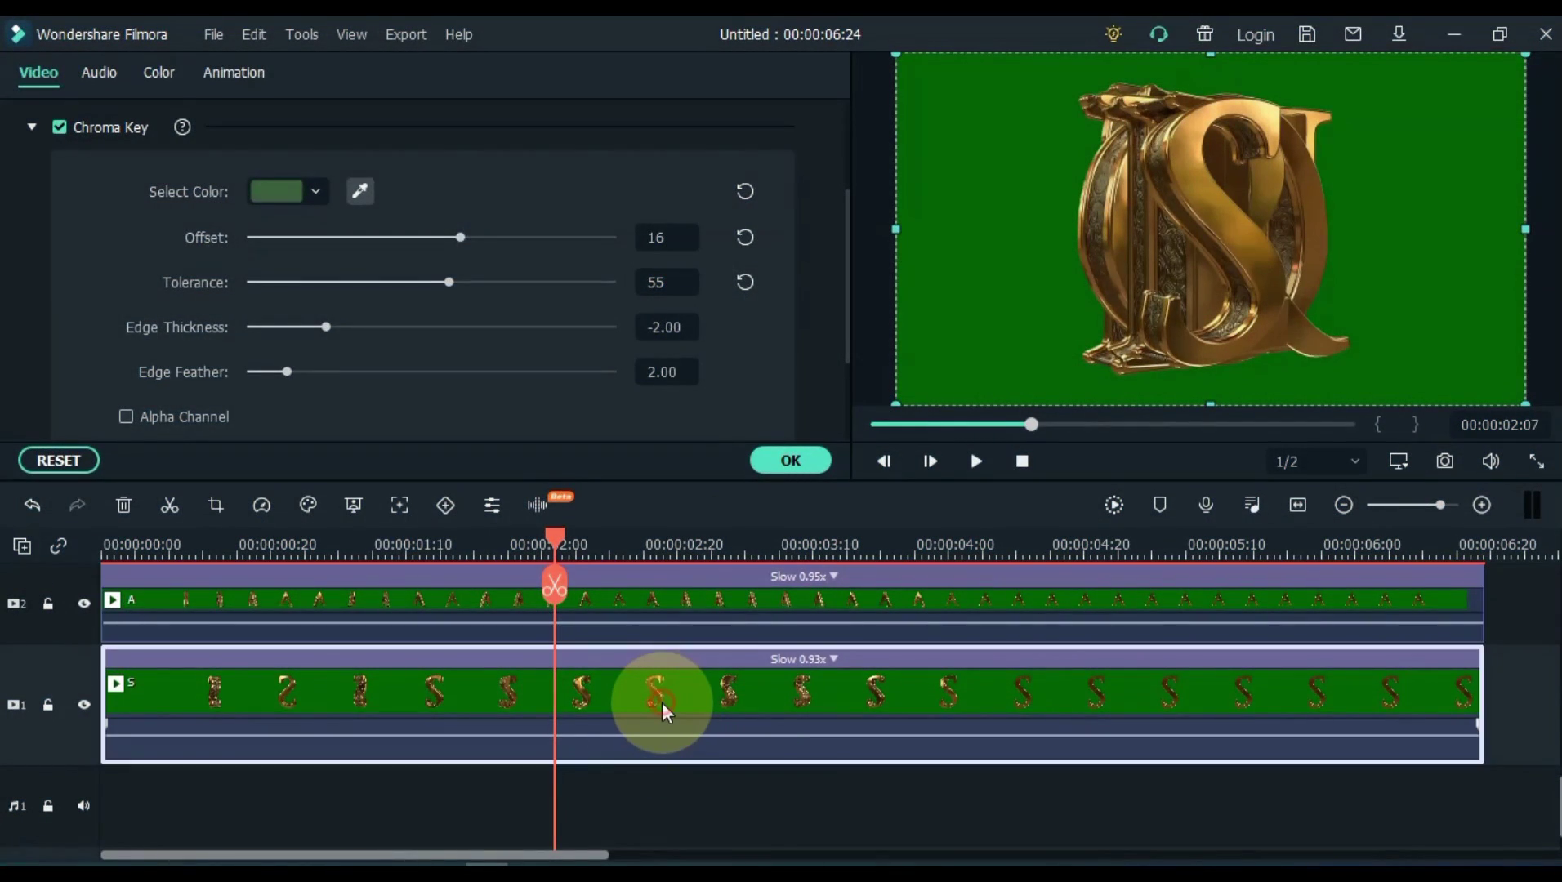
click(59, 127)
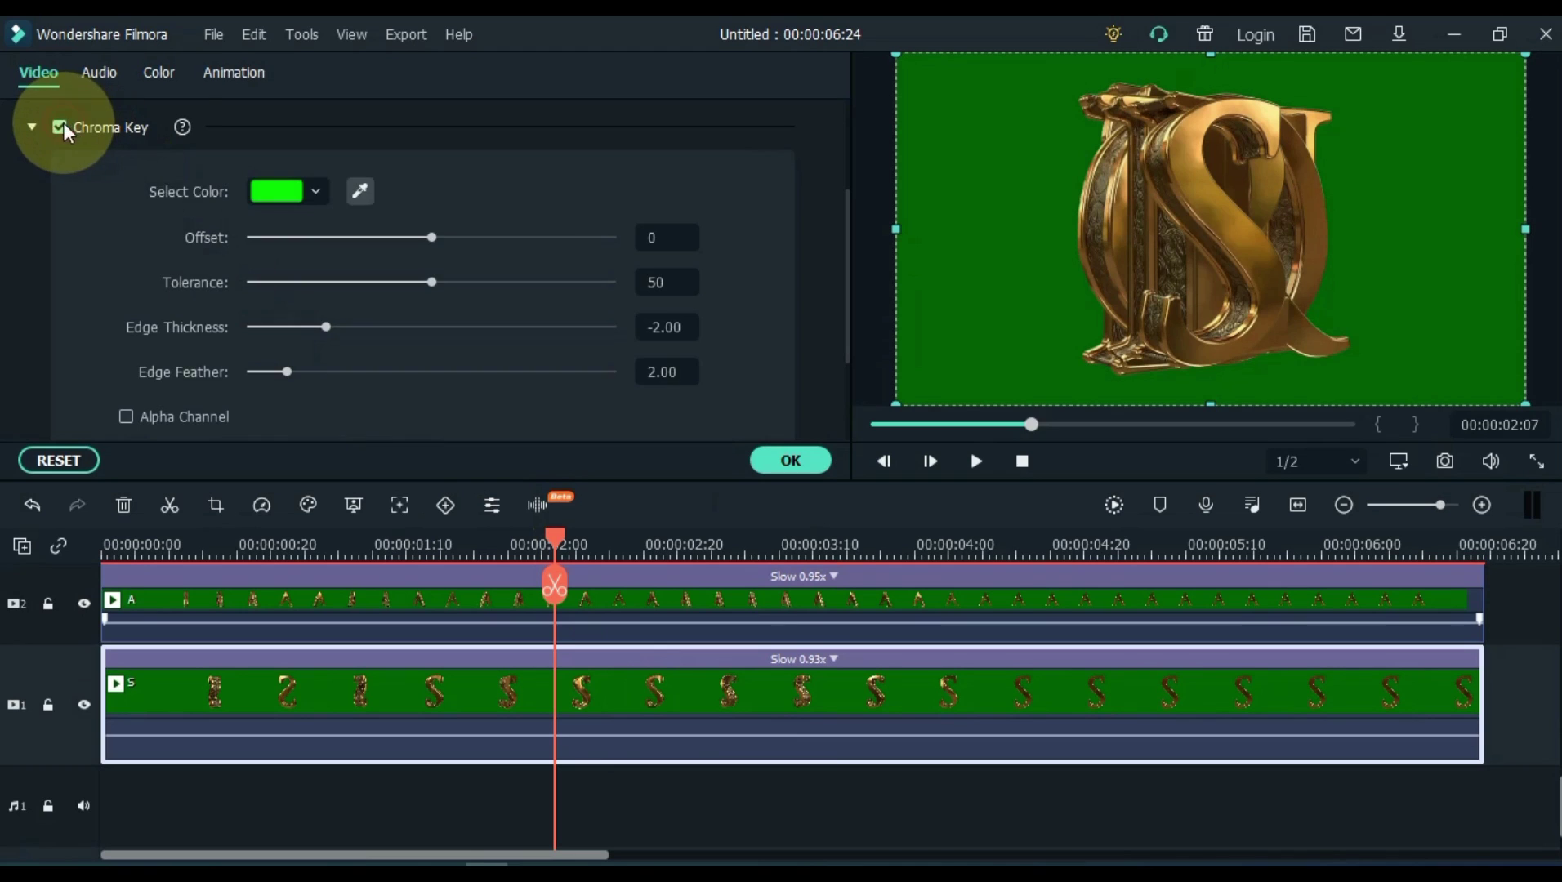
click(359, 191)
click(939, 174)
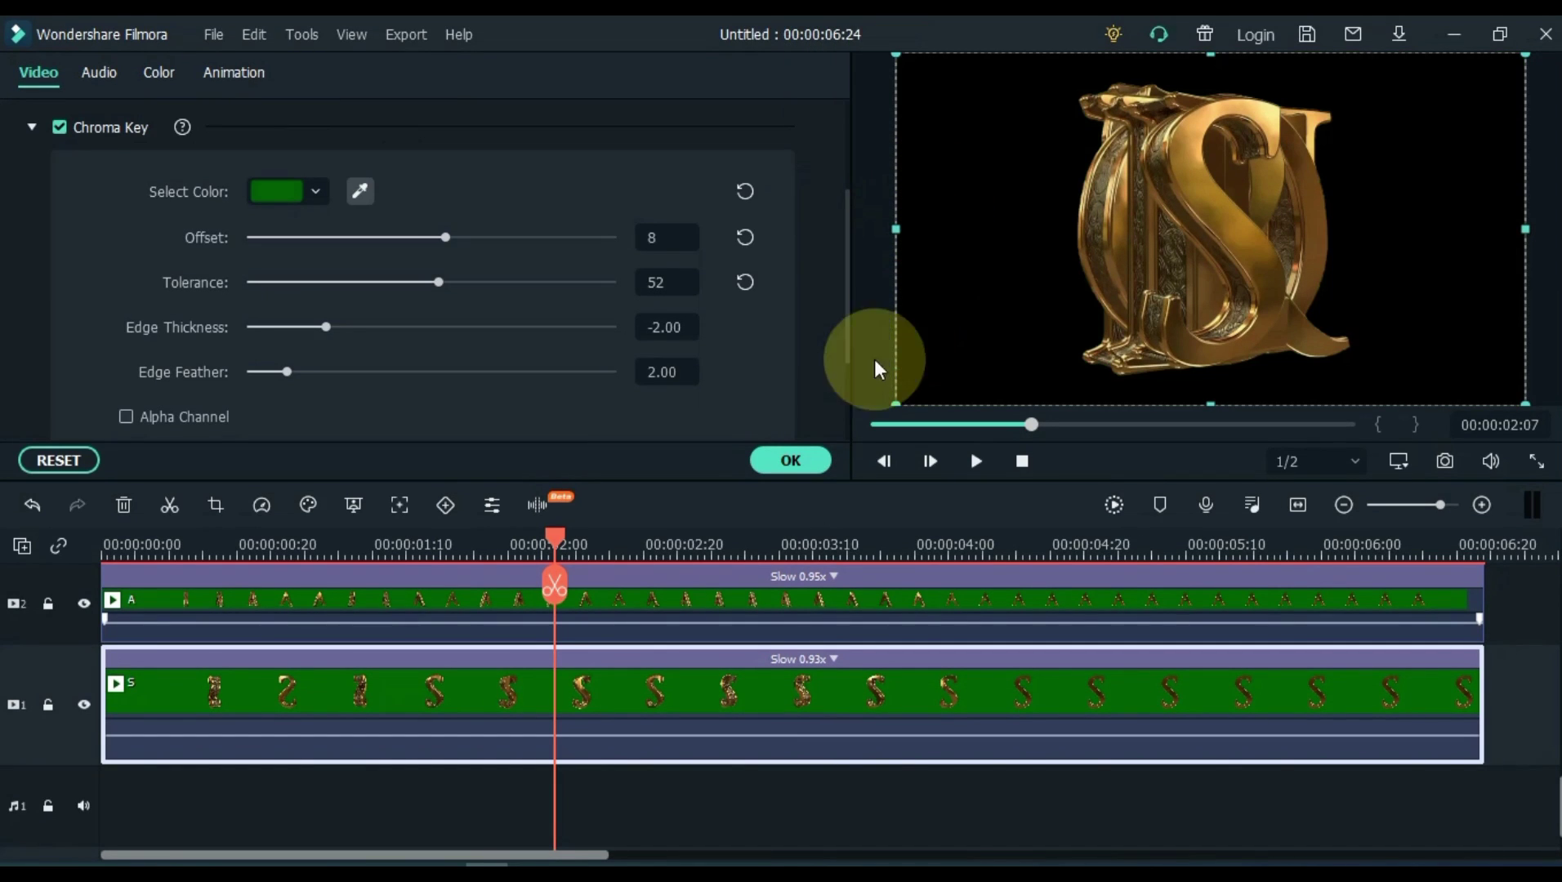
click(780, 465)
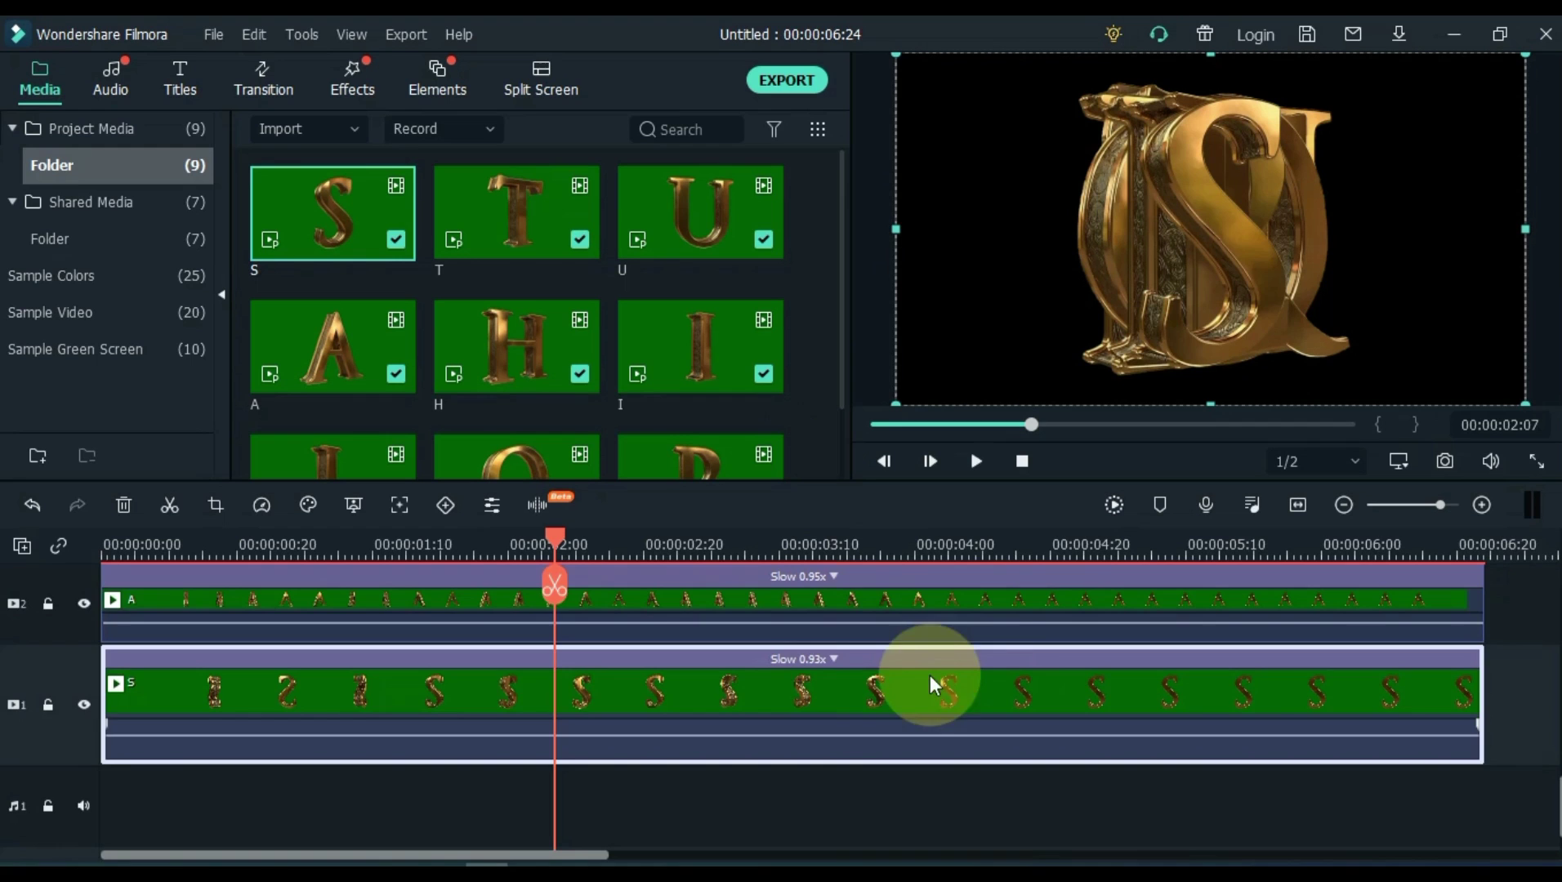
Step: Hide the S, L, I, R, O and T letter tracks (tracks 13 down to 8)
scroll(936, 709, up, 3)
scroll(936, 711, up, 2)
scroll(936, 711, up, 2)
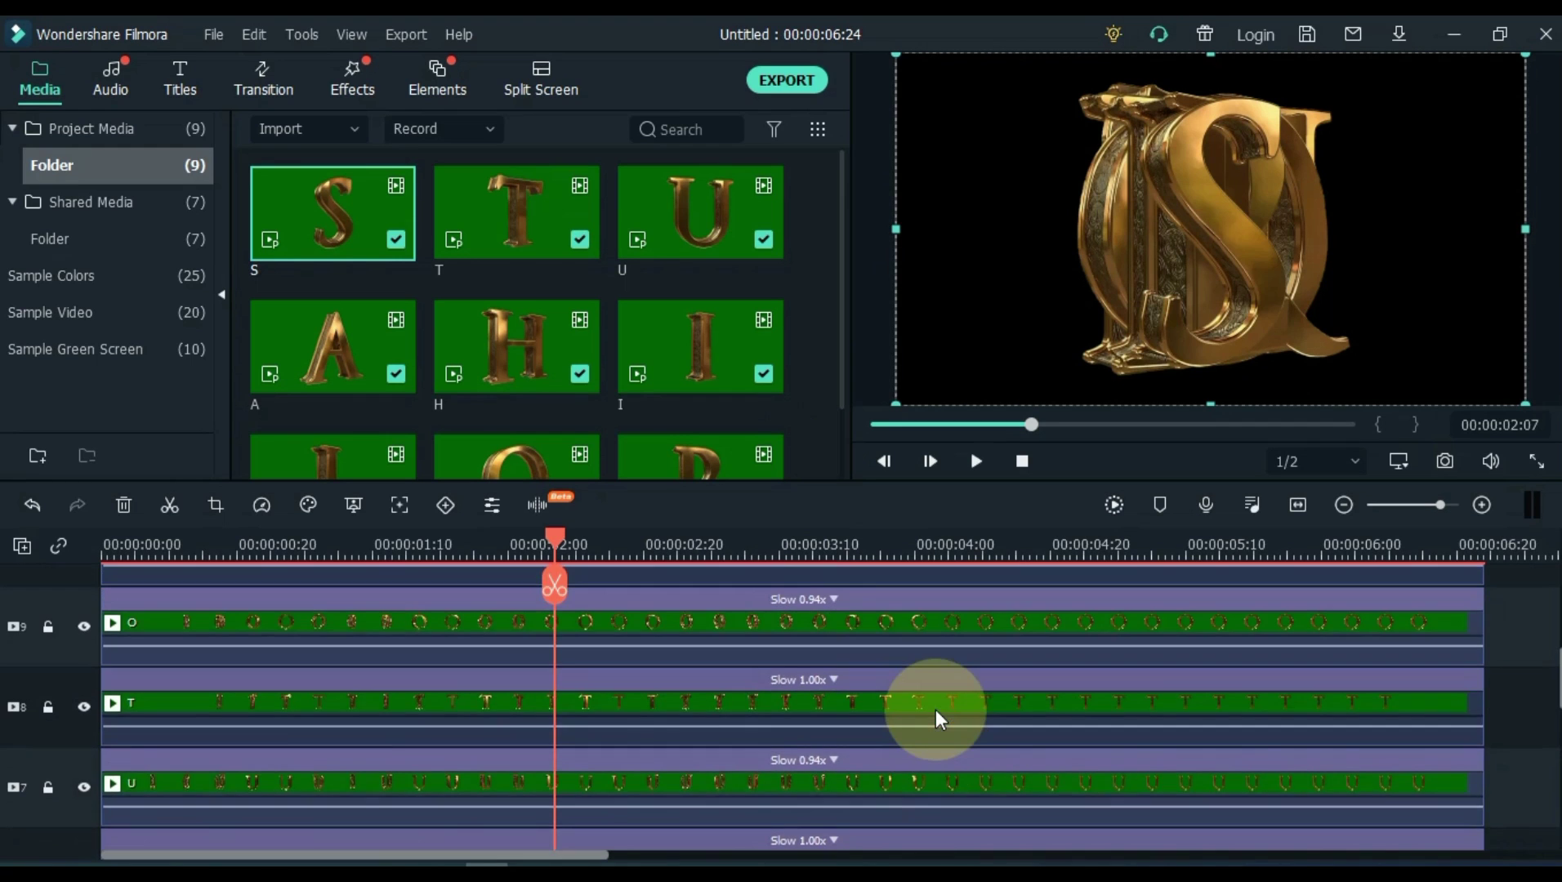
scroll(936, 710, up, 2)
scroll(936, 710, up, 2)
scroll(936, 709, up, 2)
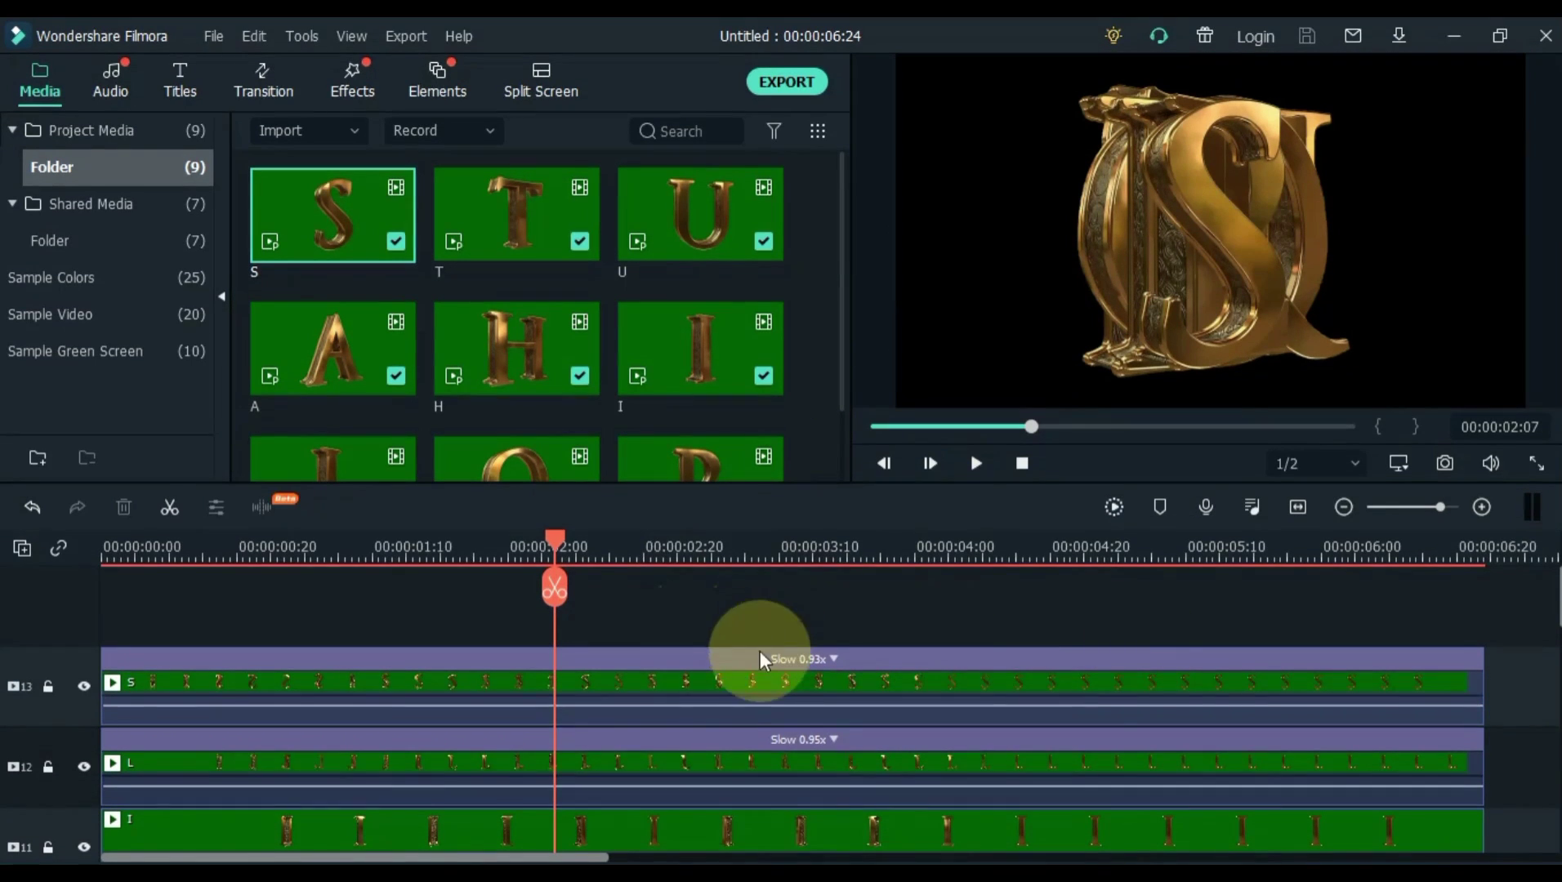
click(84, 685)
scroll(84, 685, down, 1)
scroll(84, 684, down, 1)
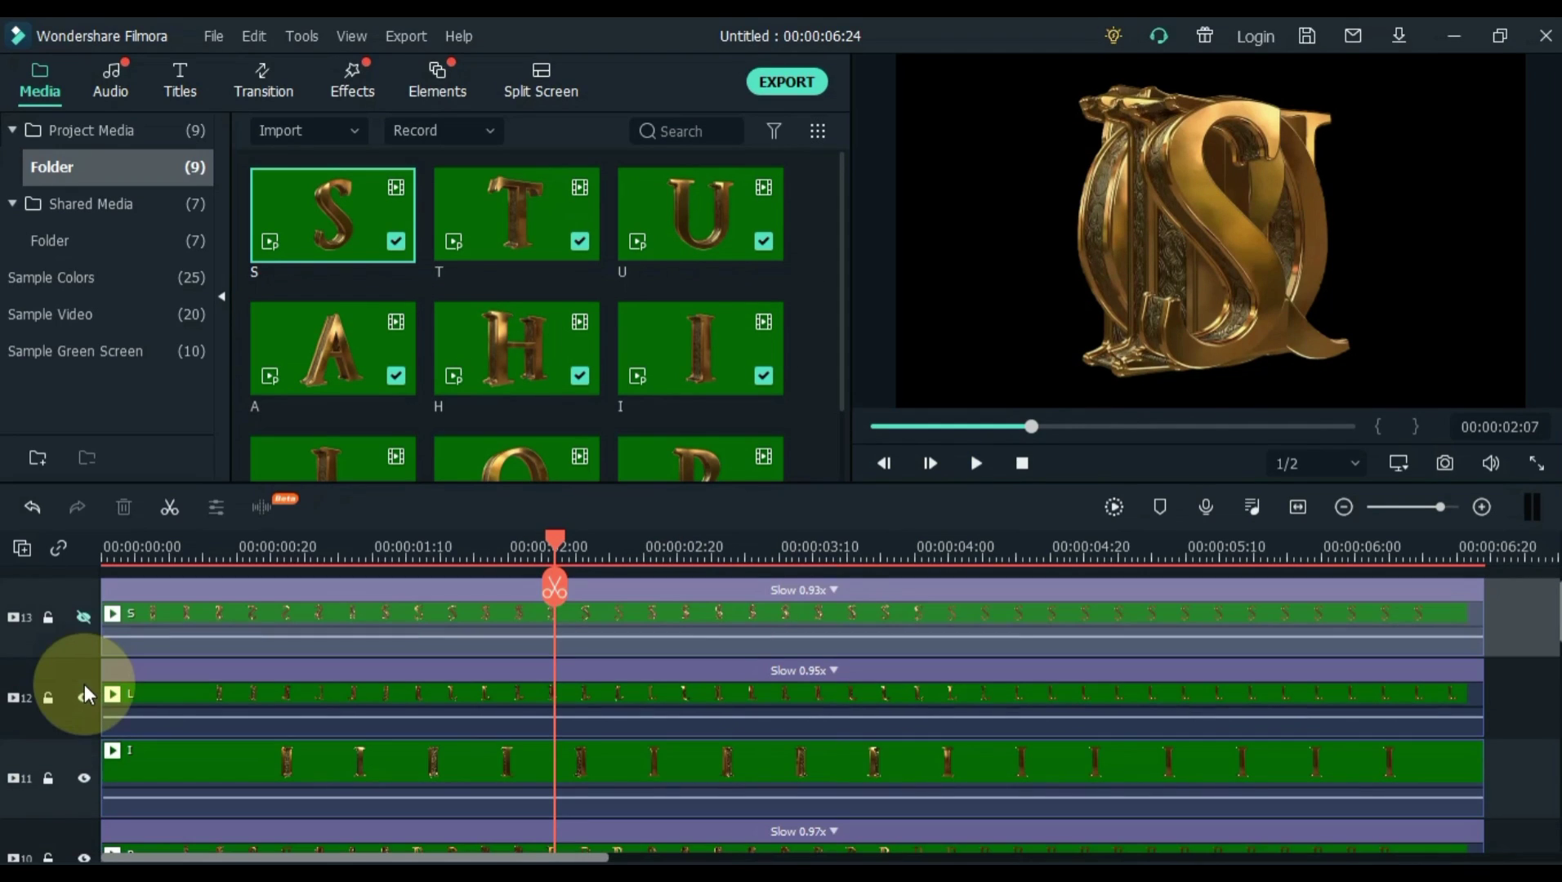
click(85, 696)
scroll(84, 696, down, 2)
click(85, 708)
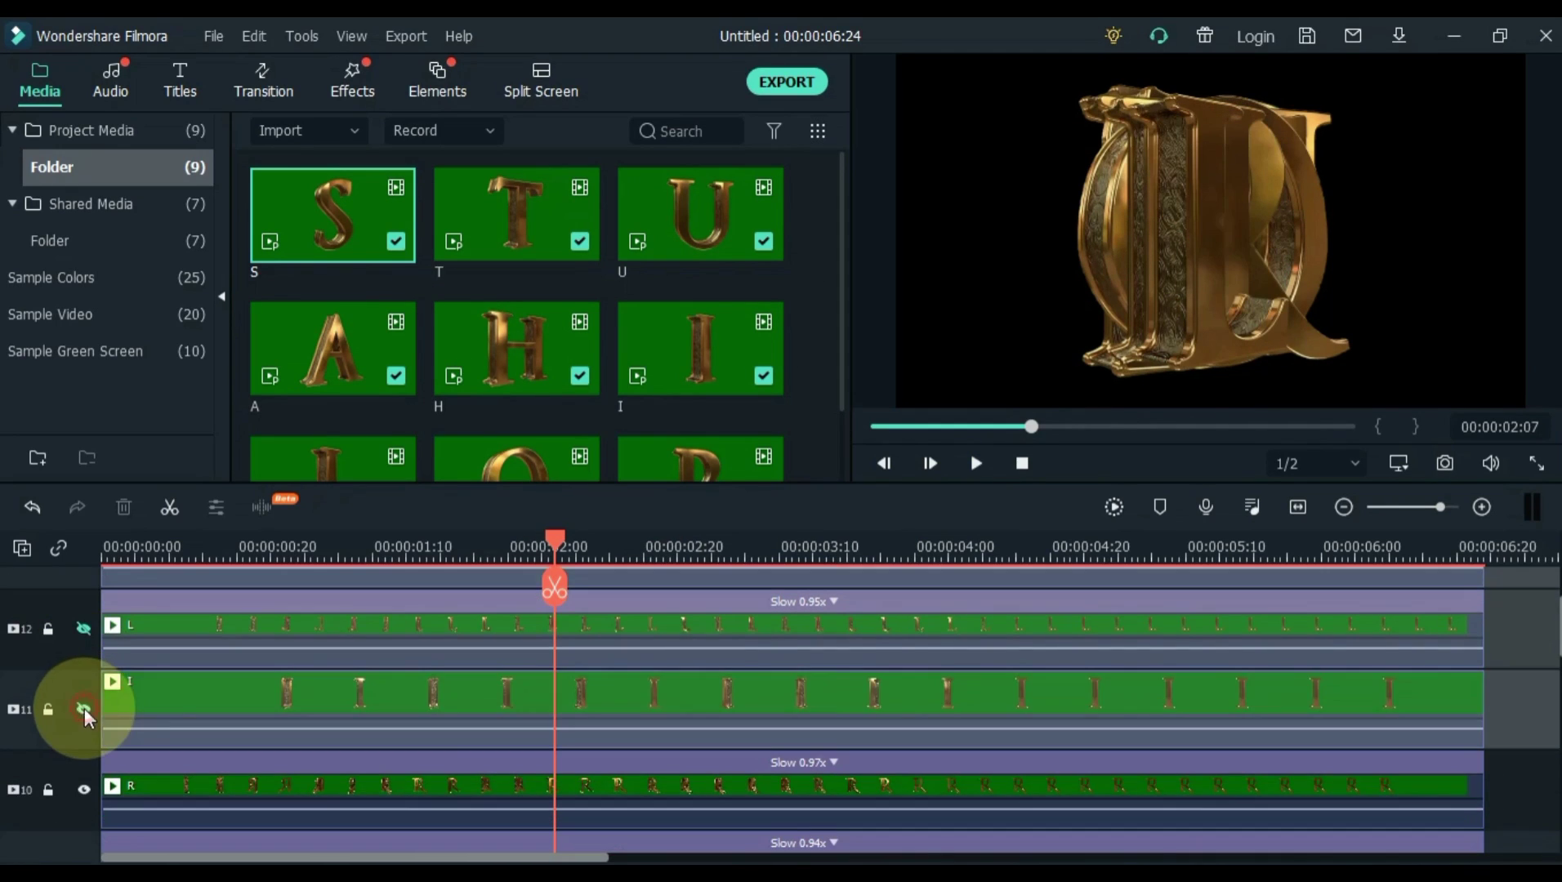
scroll(84, 707, down, 2)
click(84, 719)
scroll(84, 719, down, 2)
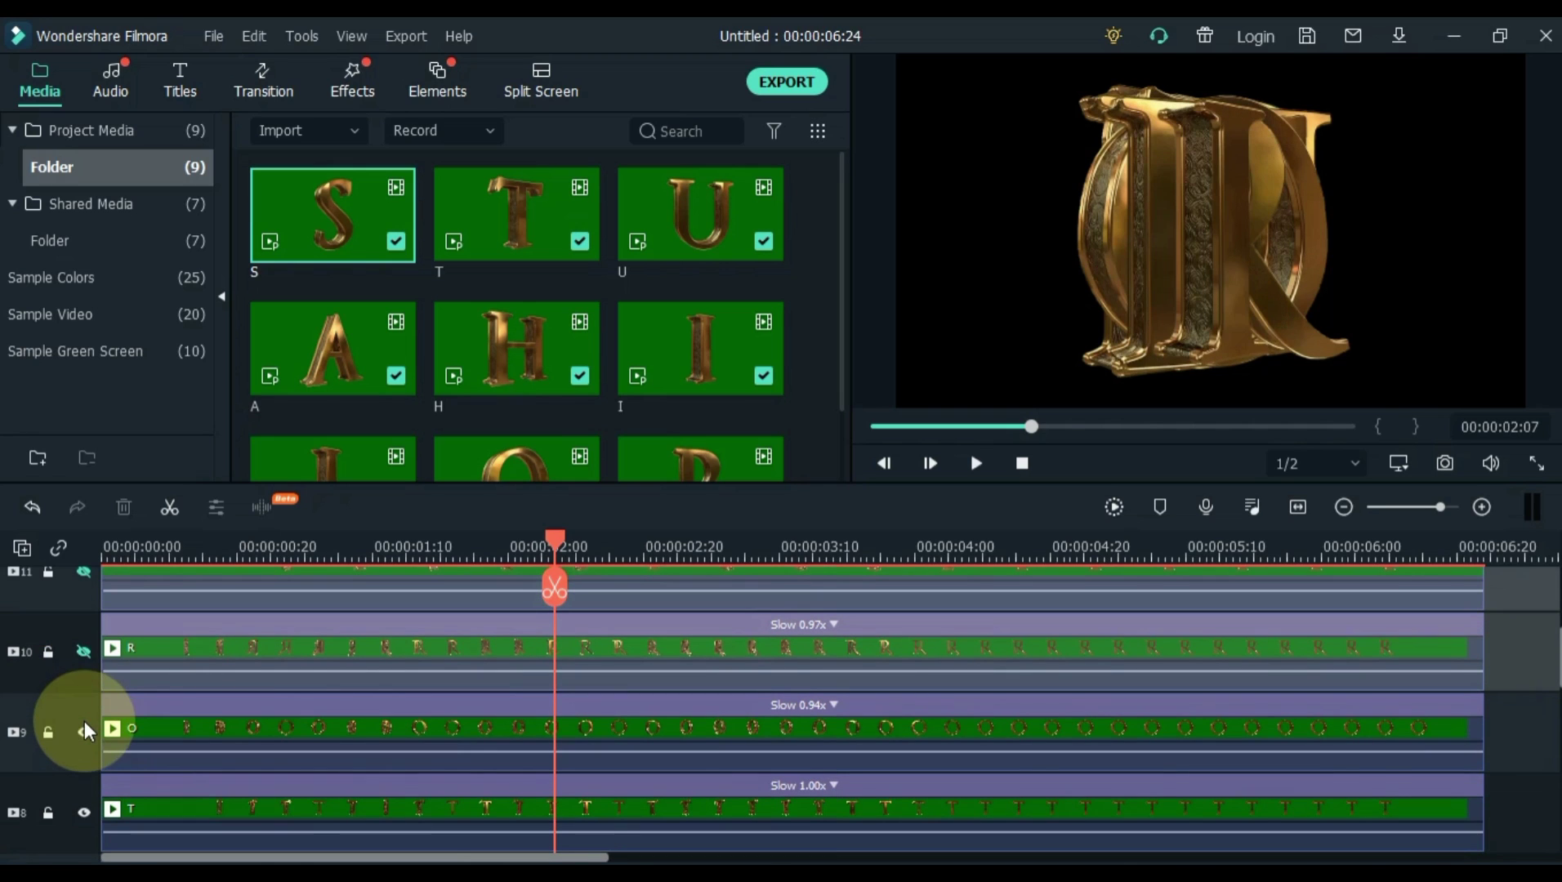
click(84, 733)
scroll(84, 734, down, 2)
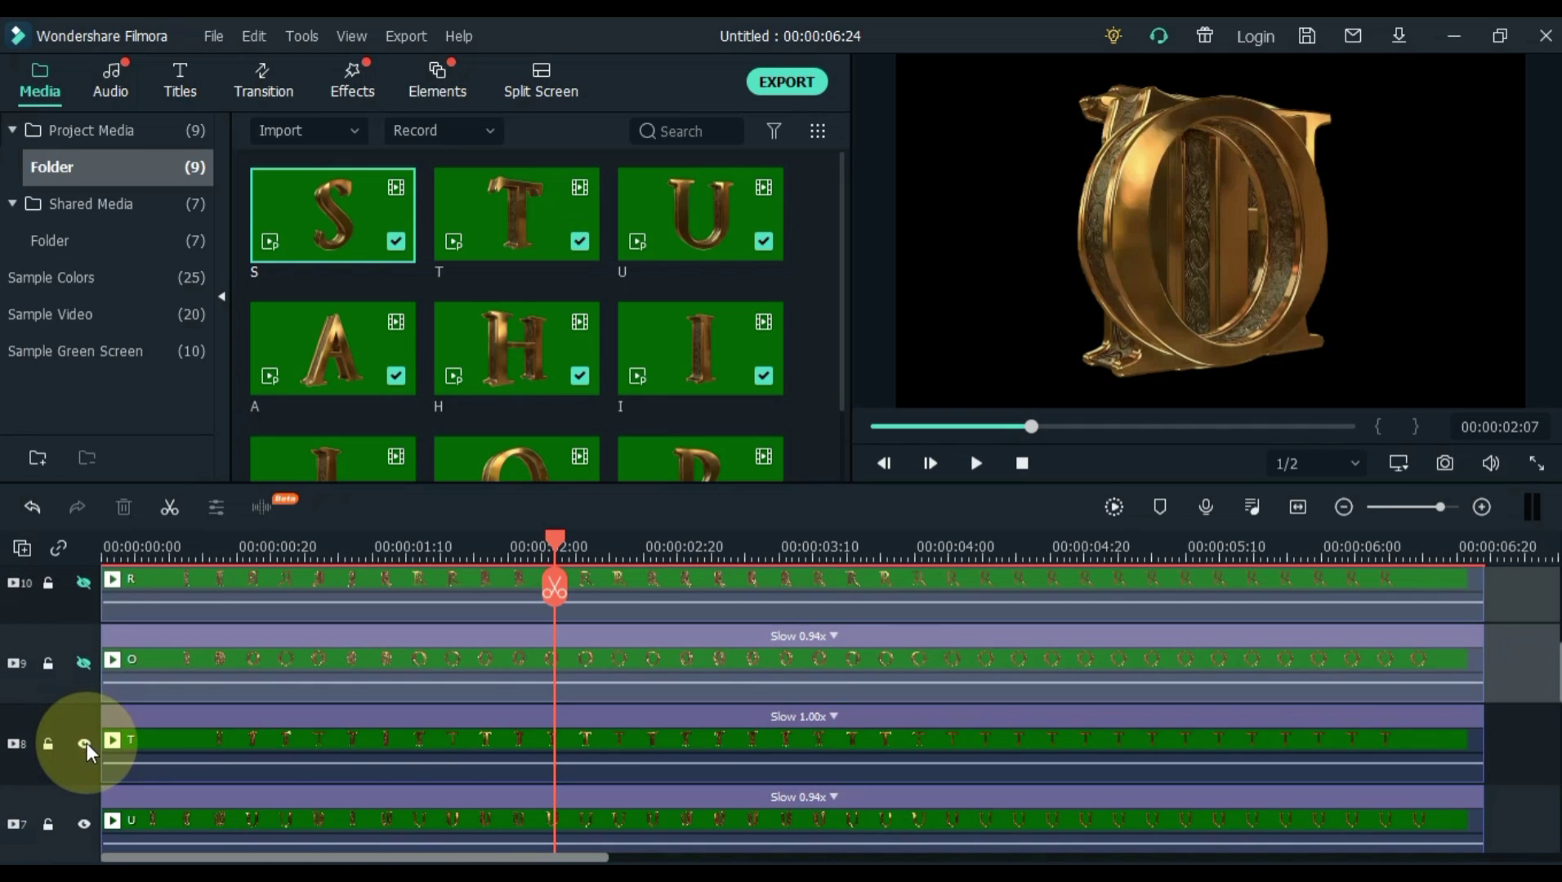
click(85, 743)
Step: Hide the U, T, H, I, L and A letter tracks (tracks 7 down to 2)
scroll(86, 744, down, 2)
click(84, 751)
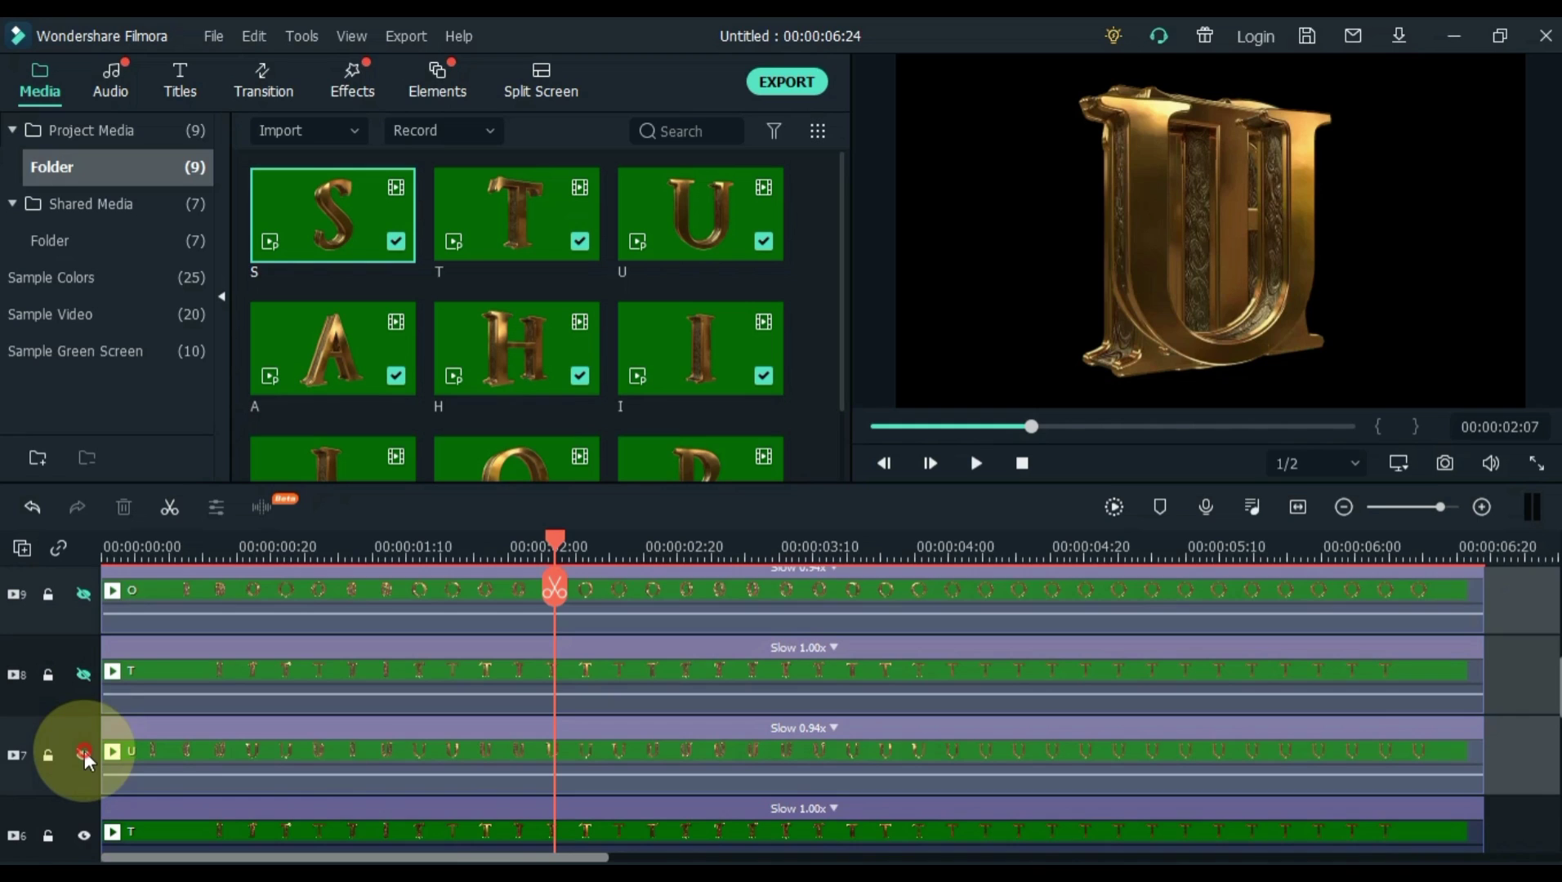
scroll(84, 750, down, 2)
click(86, 770)
scroll(86, 771, down, 2)
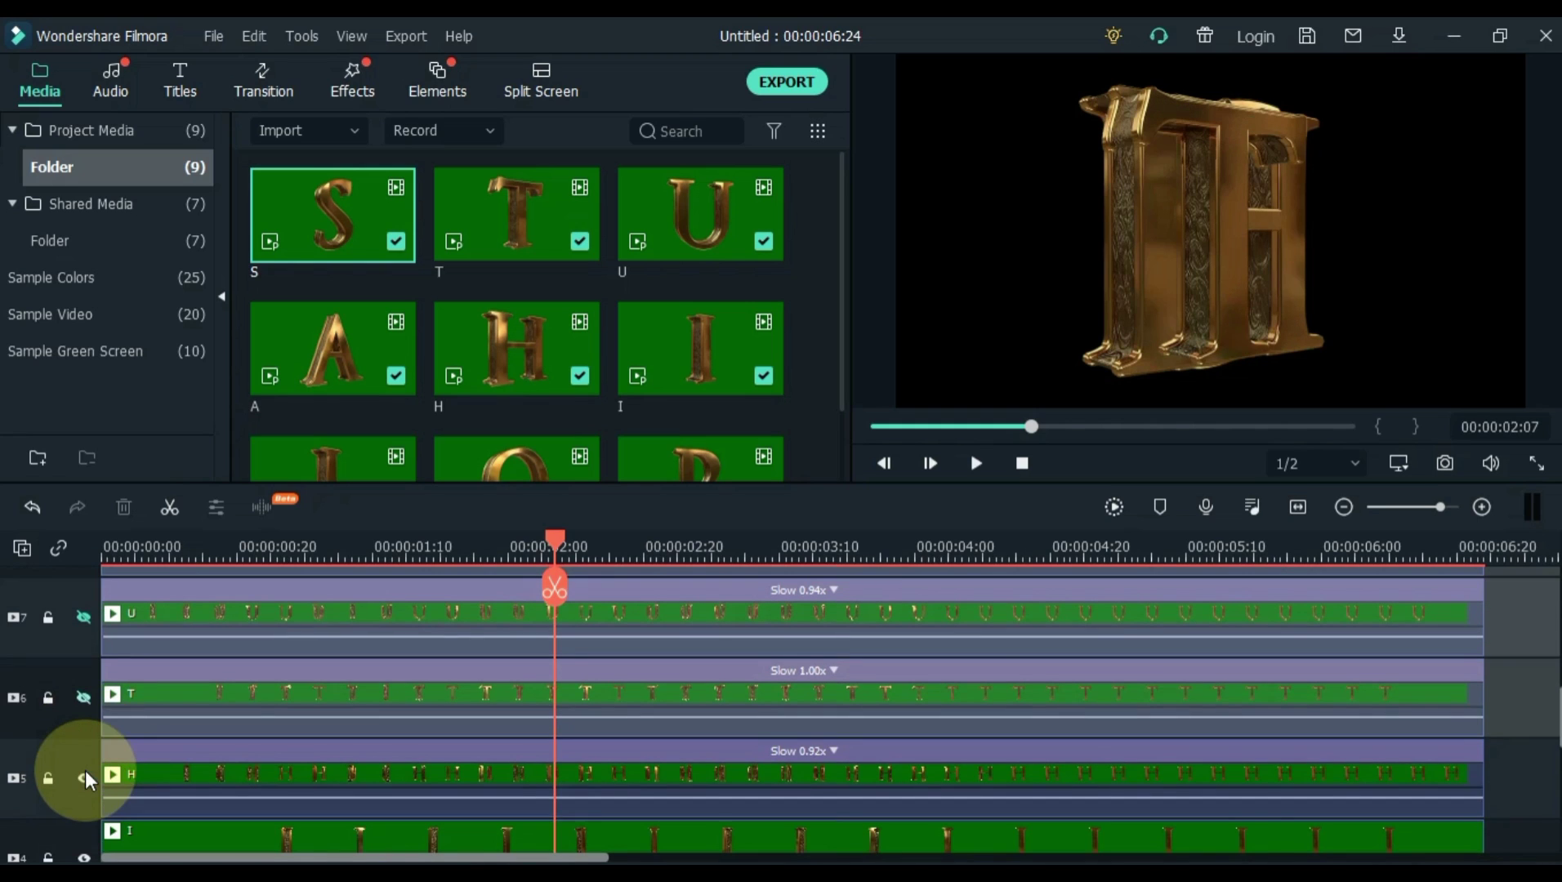
click(85, 770)
scroll(86, 775, down, 2)
scroll(86, 775, down, 1)
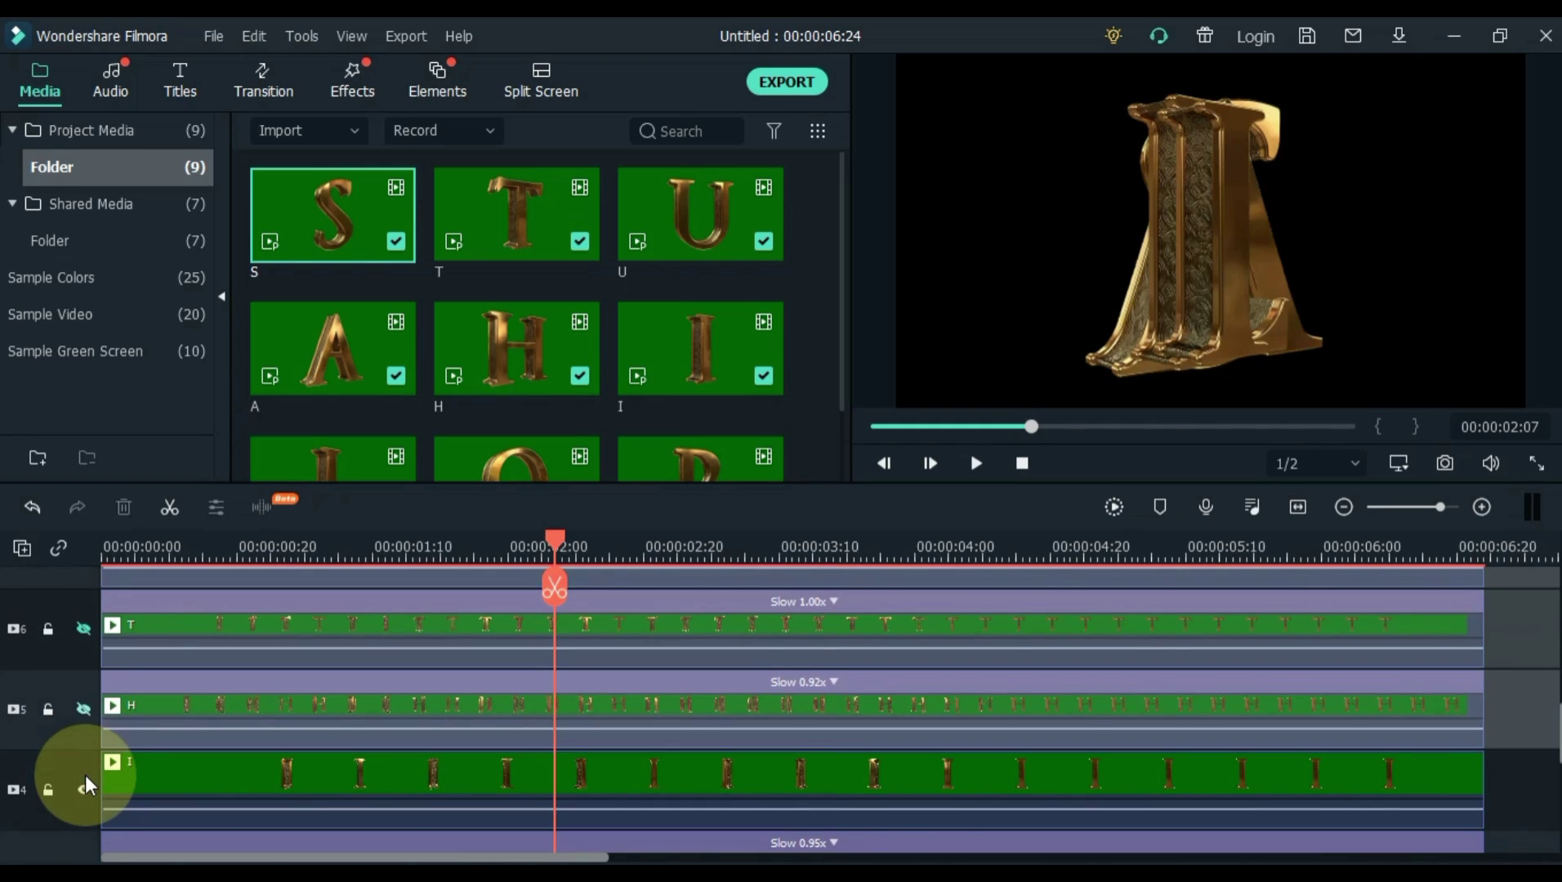
click(86, 784)
scroll(86, 784, down, 2)
click(86, 796)
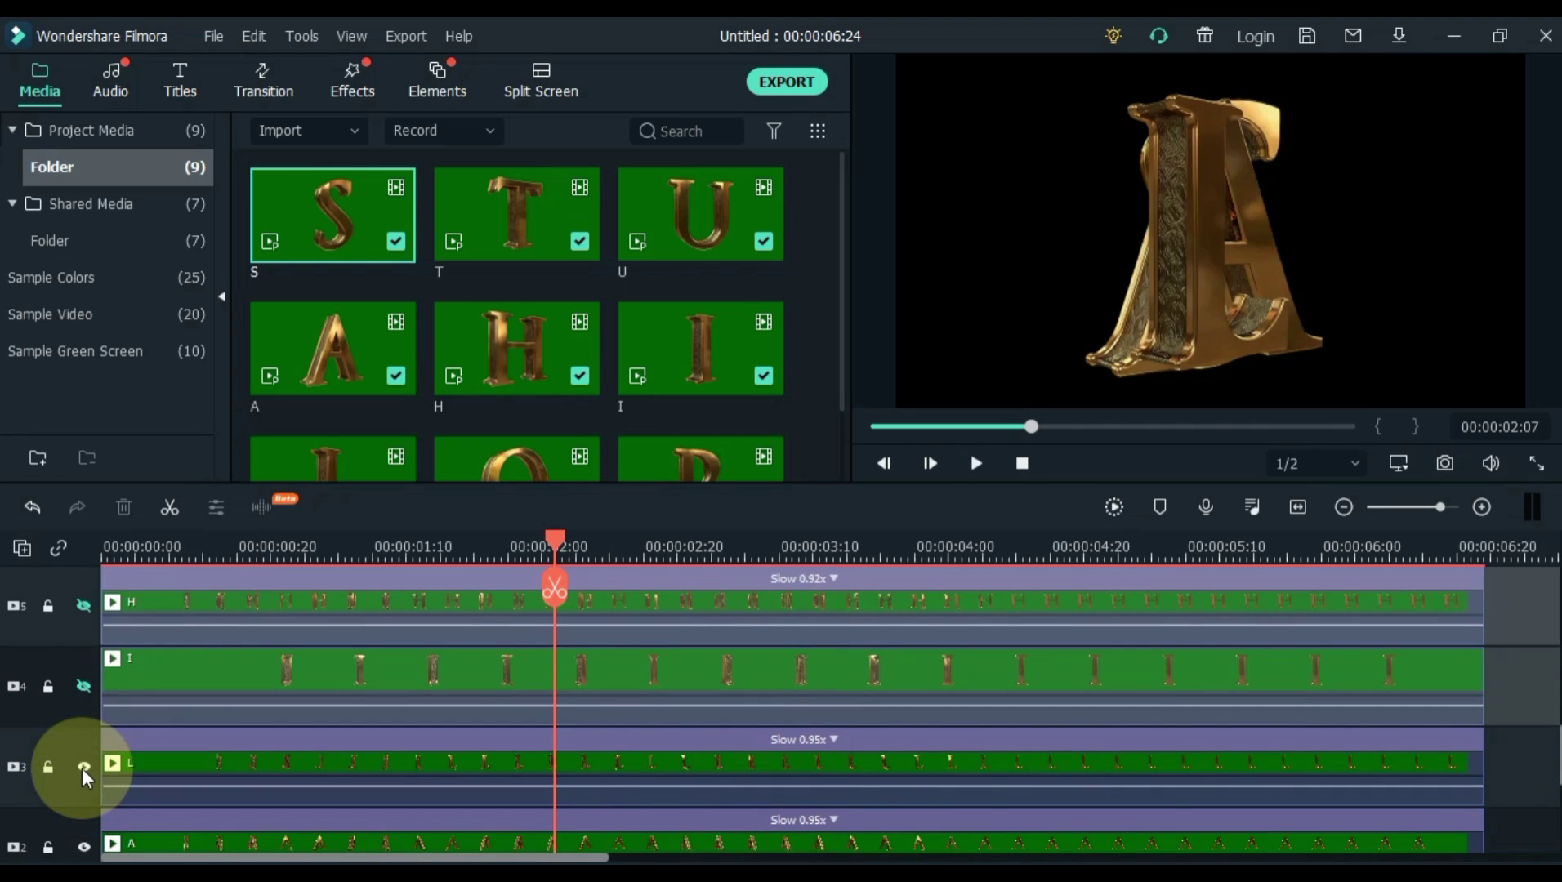
scroll(82, 772, down, 2)
click(84, 780)
scroll(85, 784, down, 2)
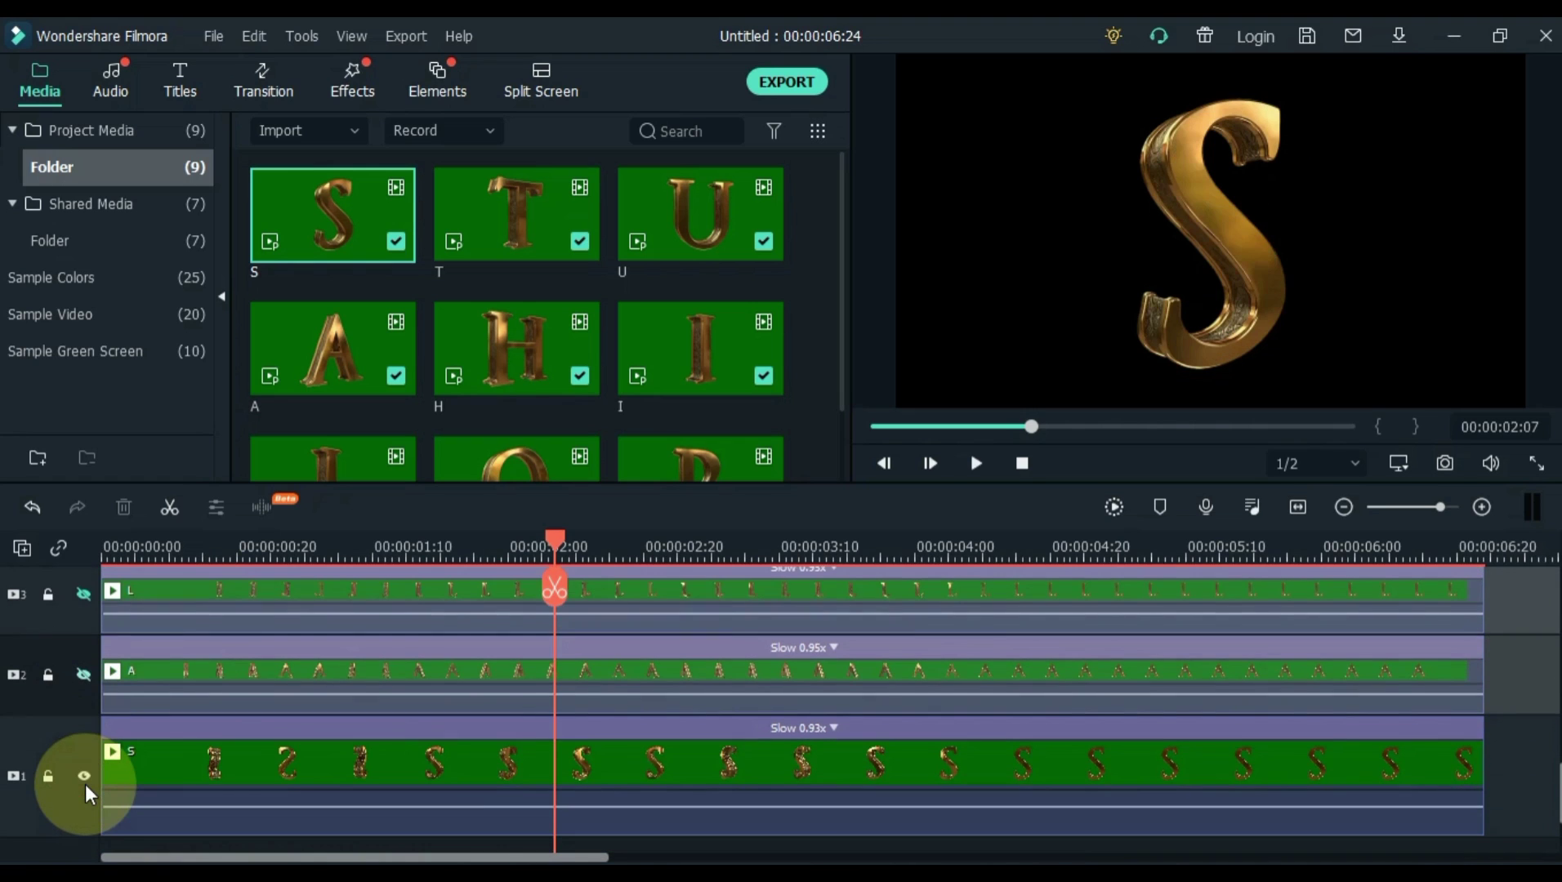
Step: Set the S clip's Transform Scale to 50 and Position Y to 90
double_click(276, 763)
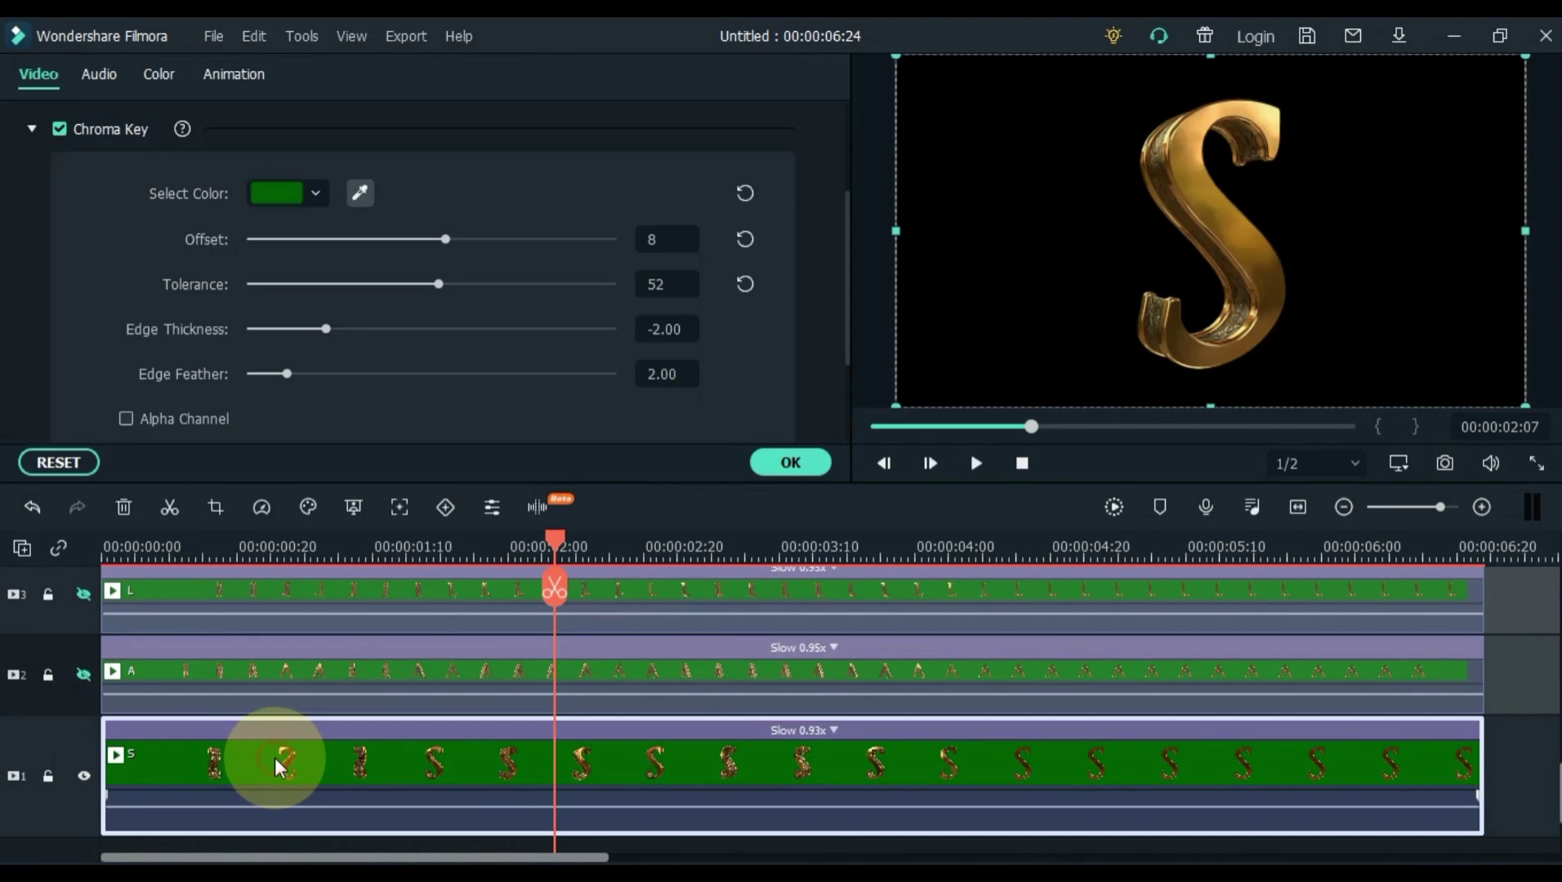
click(29, 230)
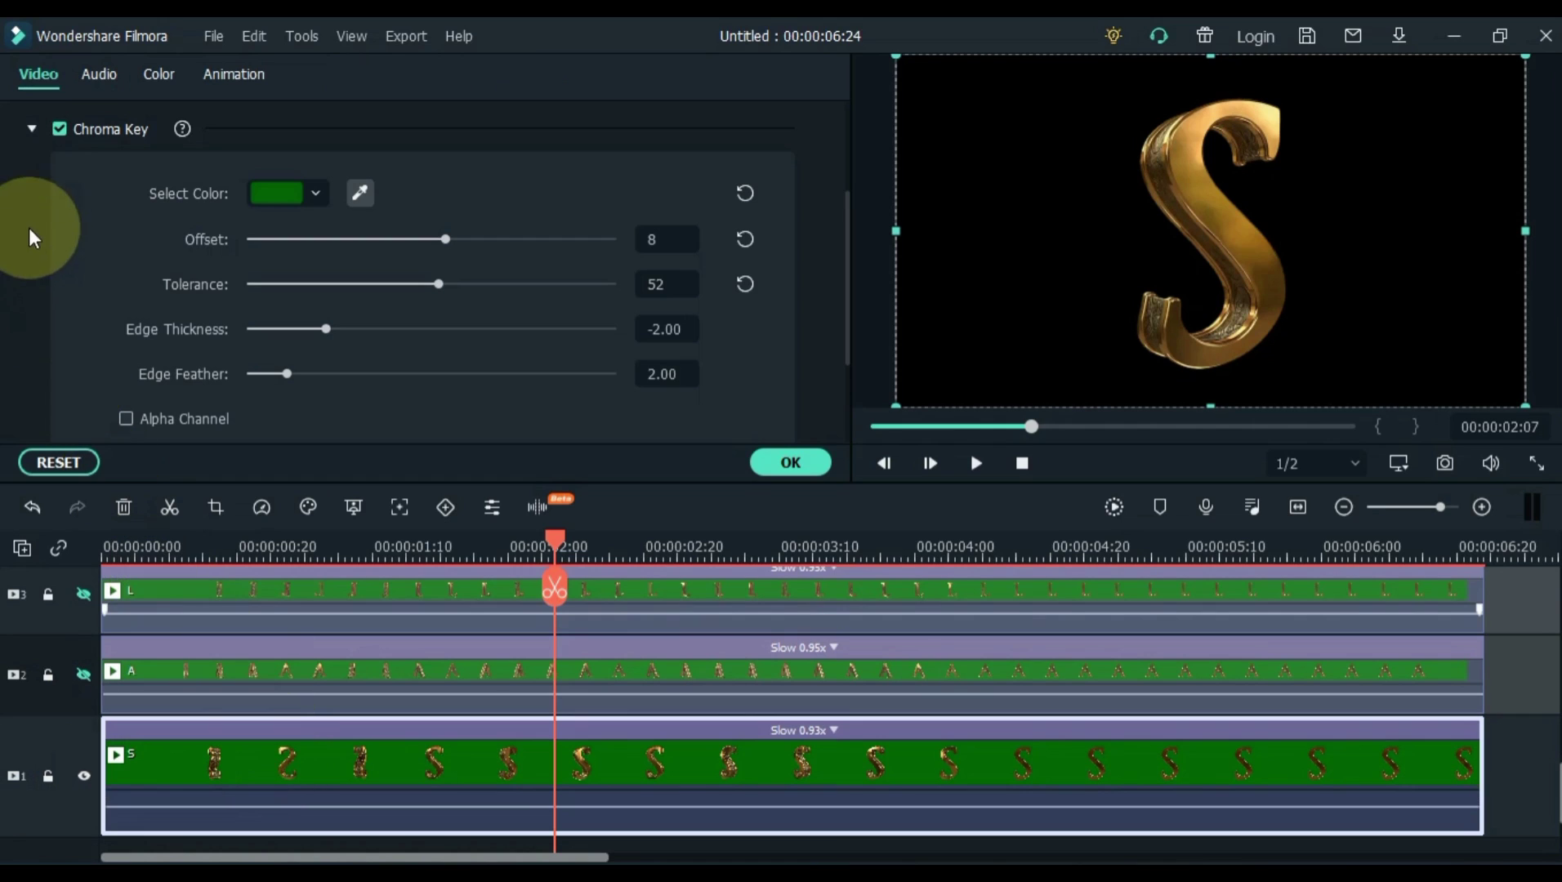
click(33, 128)
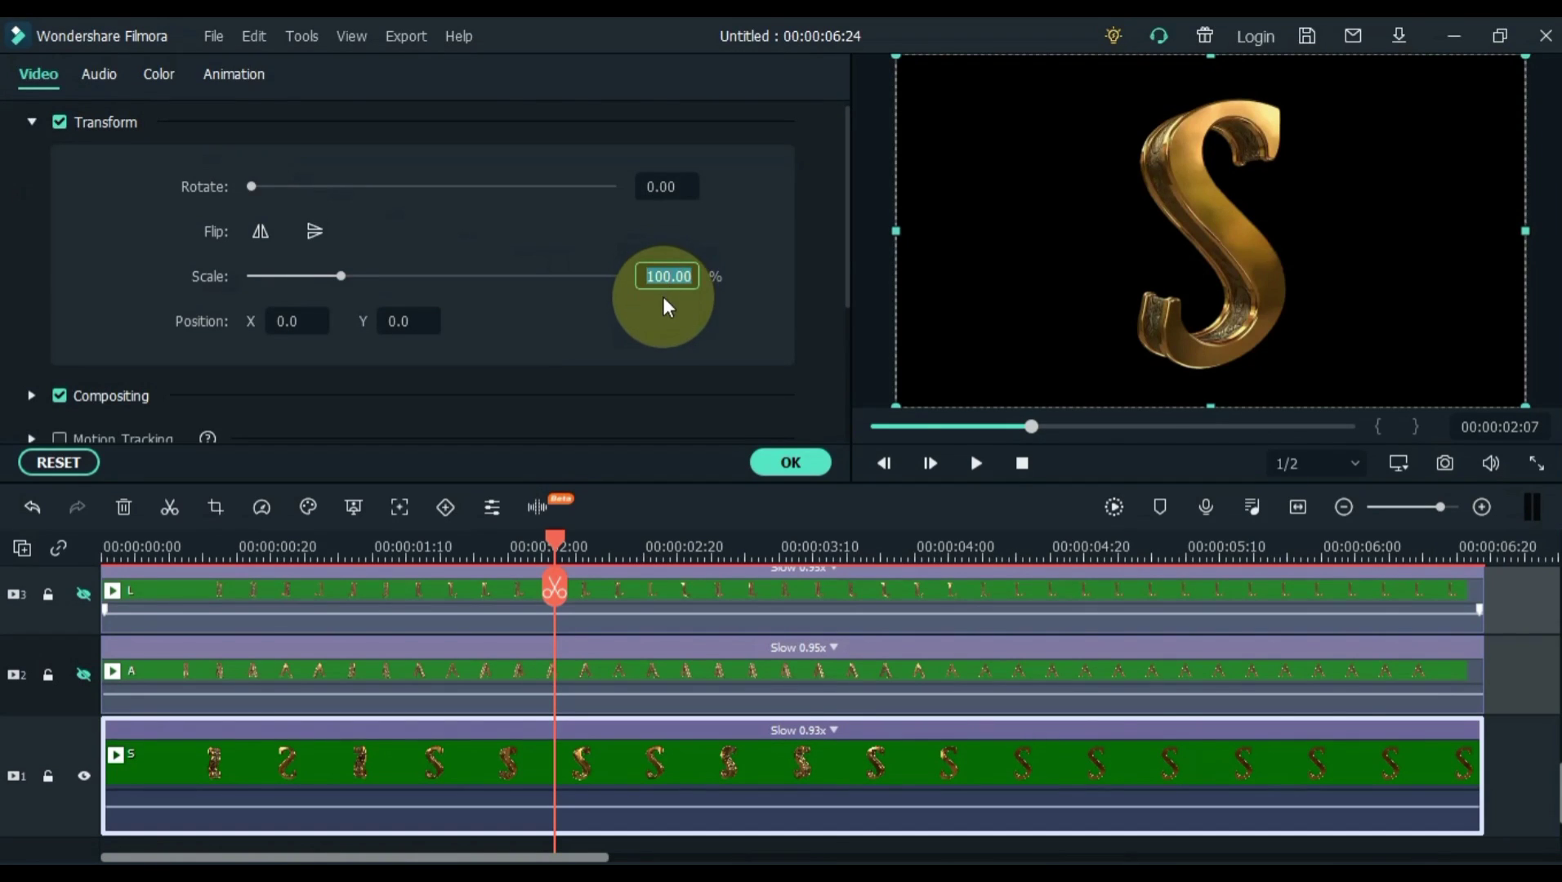
text(50)
key(Return)
click(404, 321)
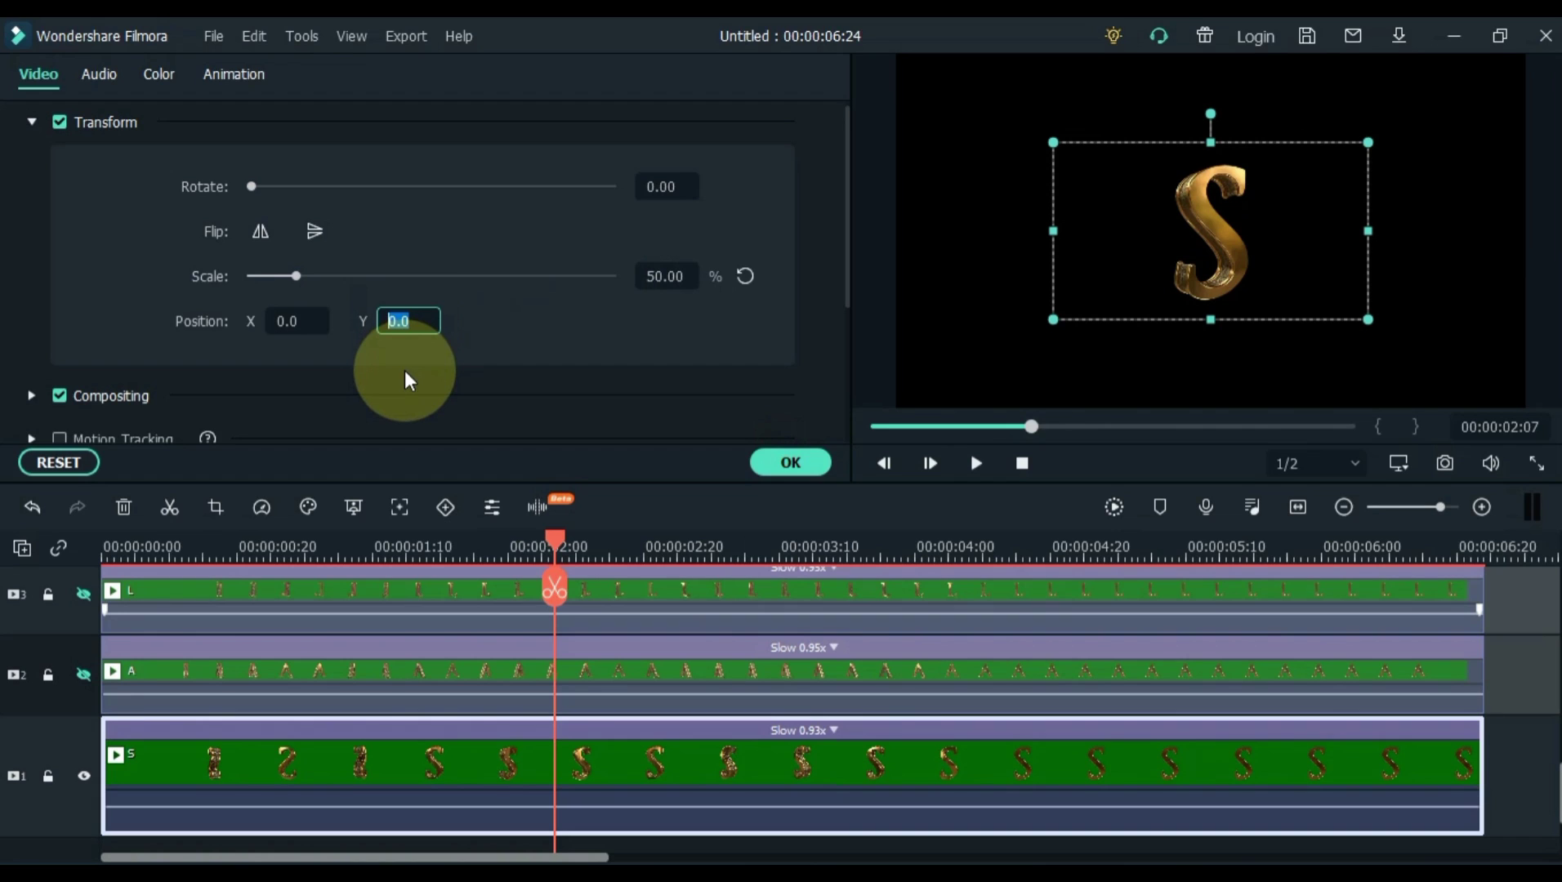
text(90)
key(Return)
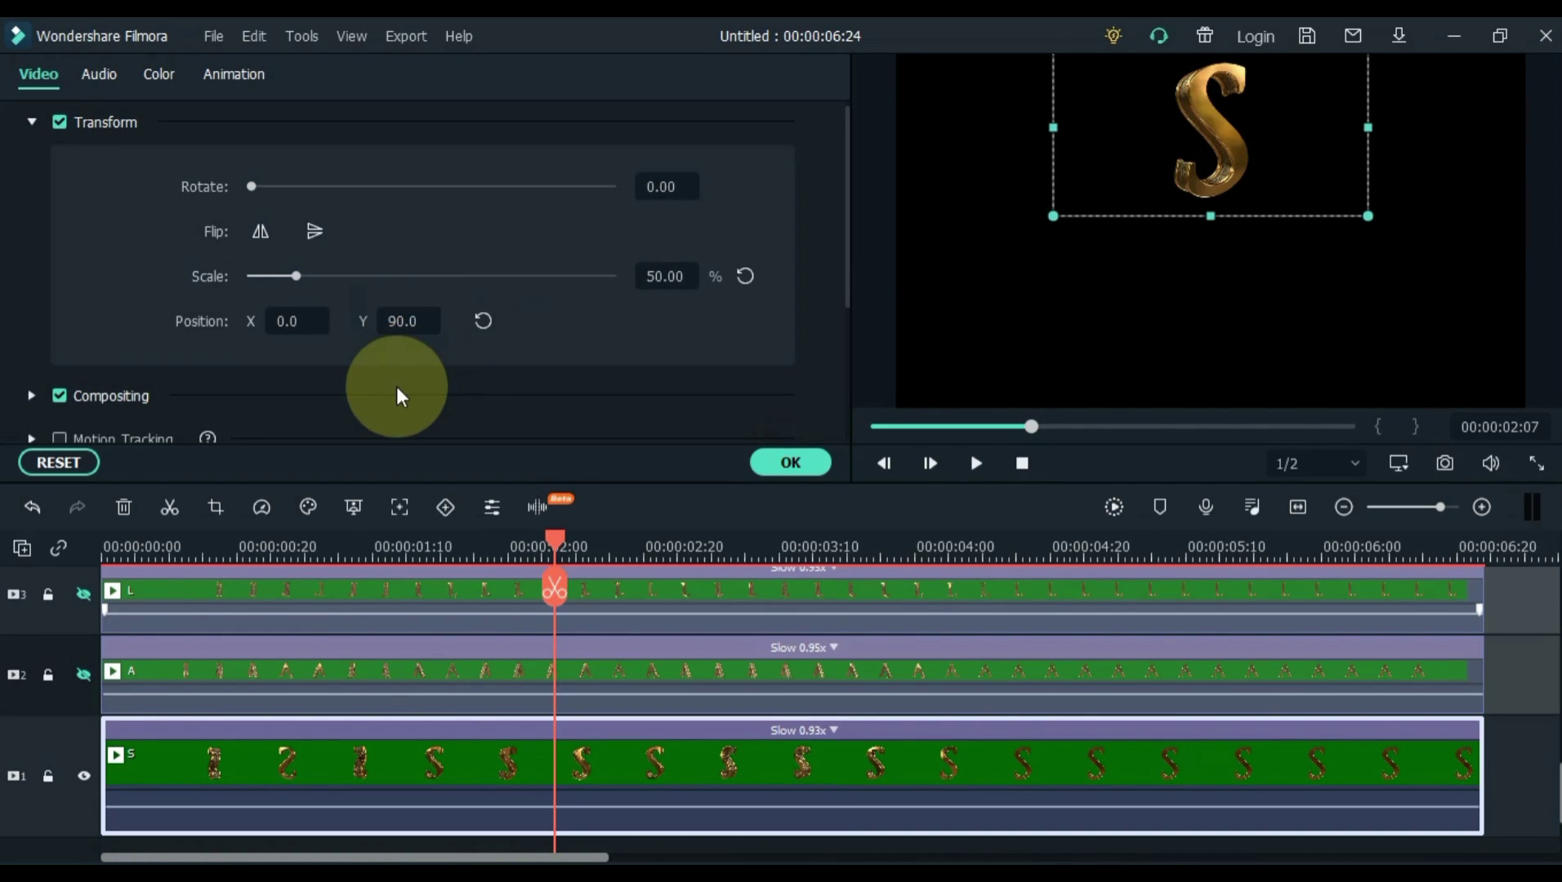
Step: Unhide track 2 and give the A clip Scale 50 and Position Y 90
click(85, 673)
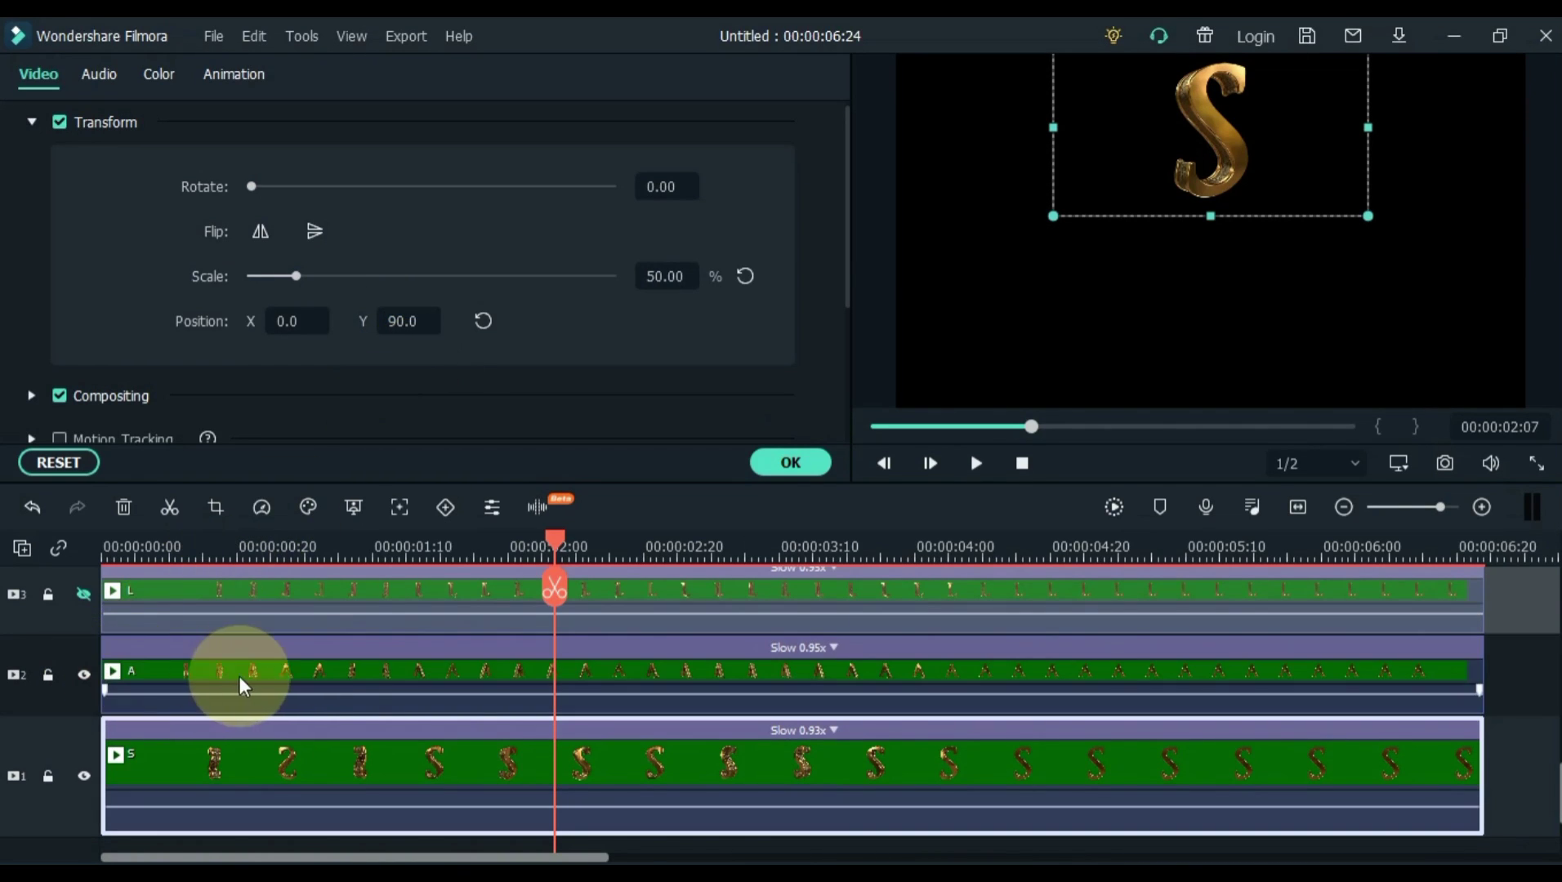
click(353, 678)
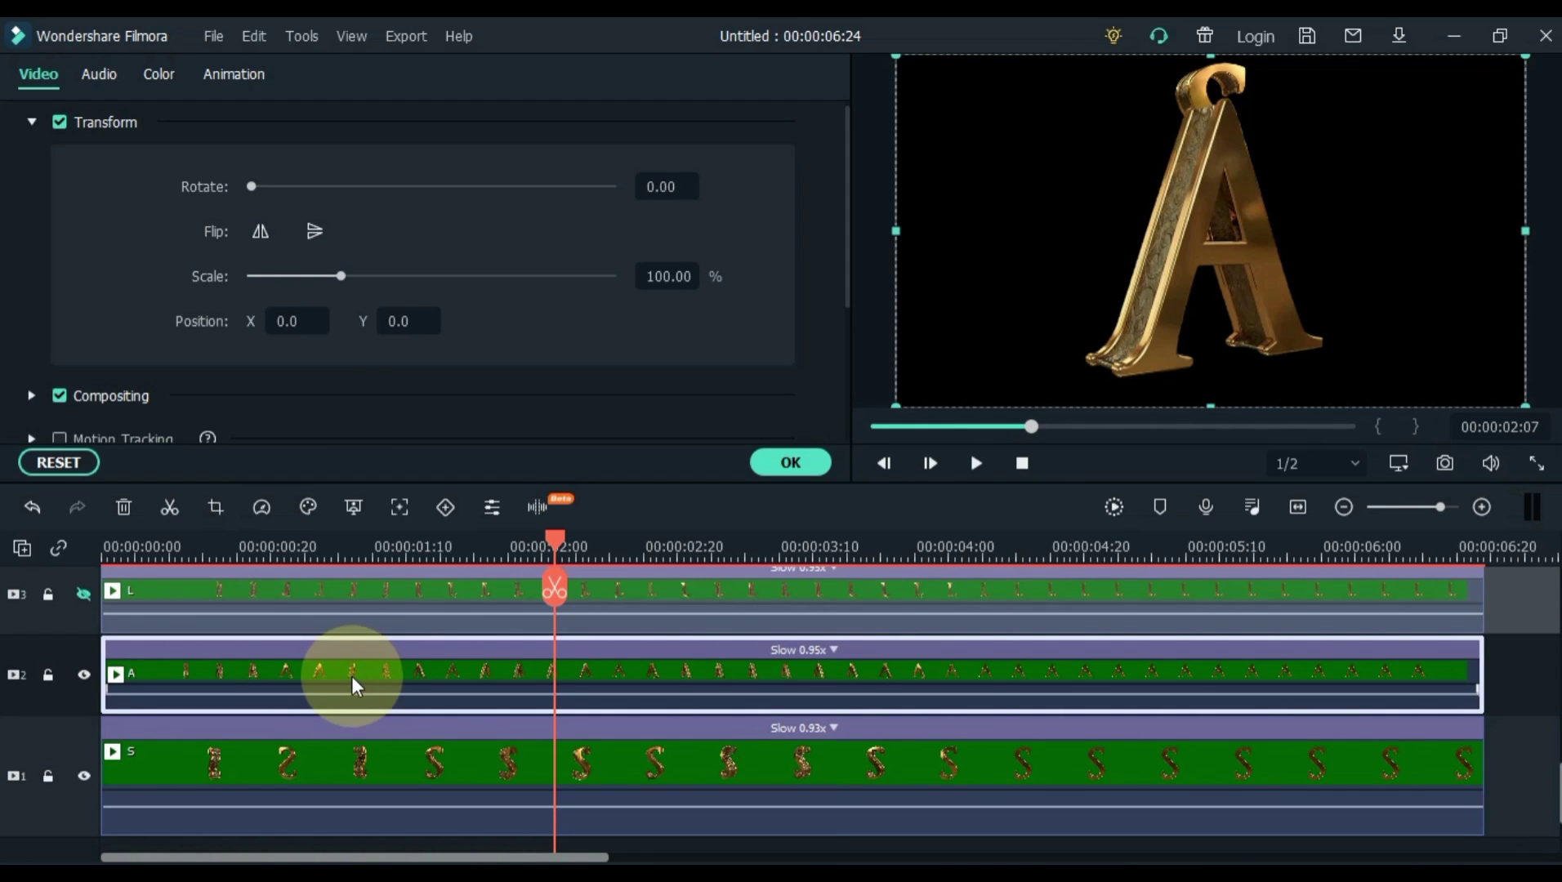
click(666, 276)
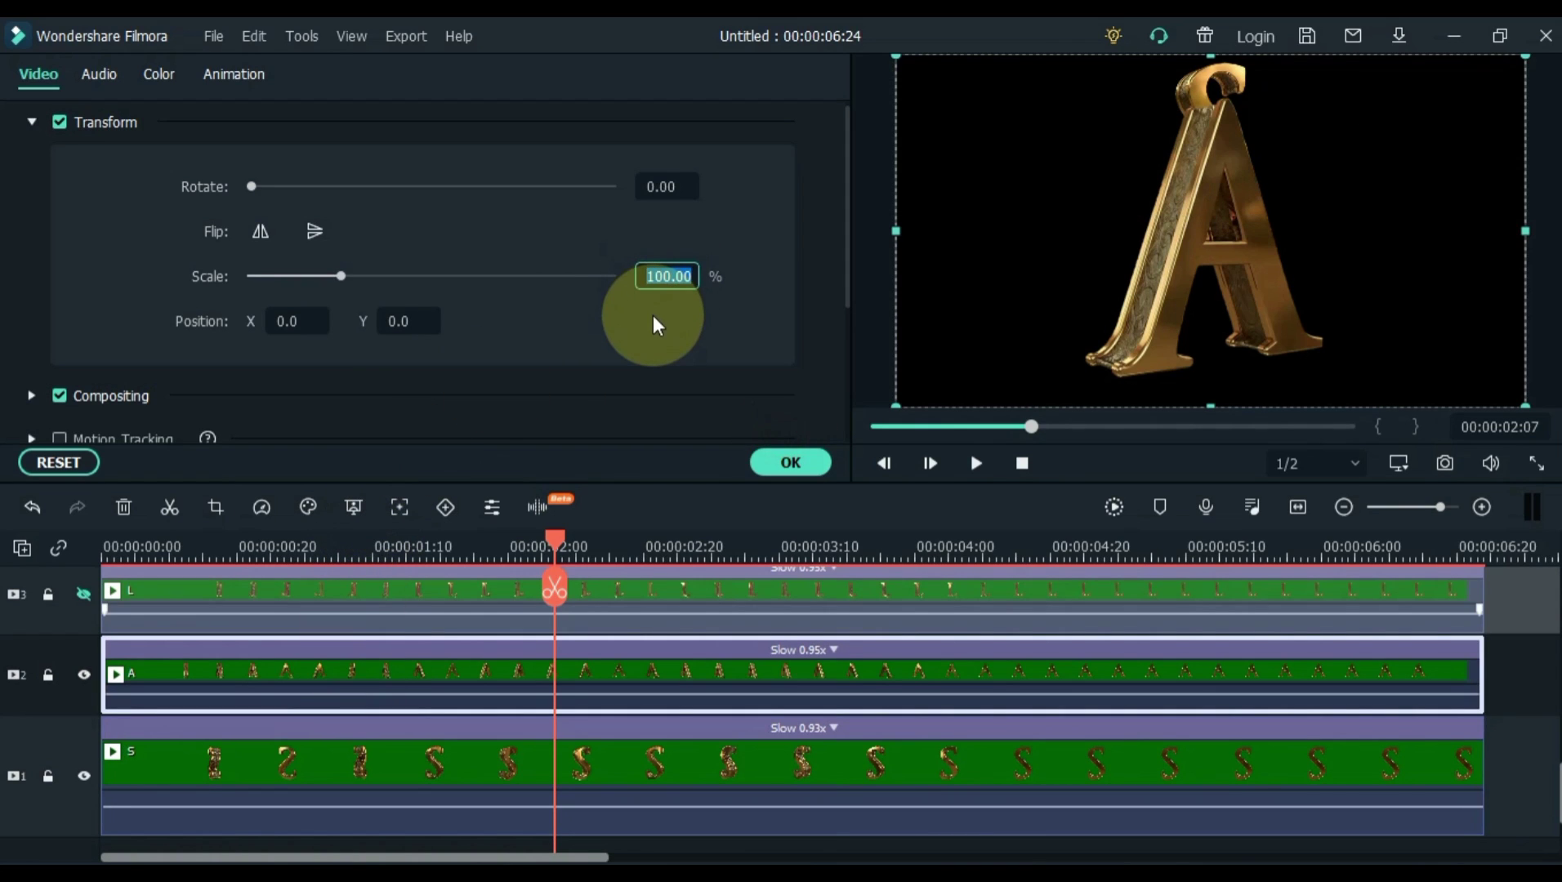
text(50)
key(Return)
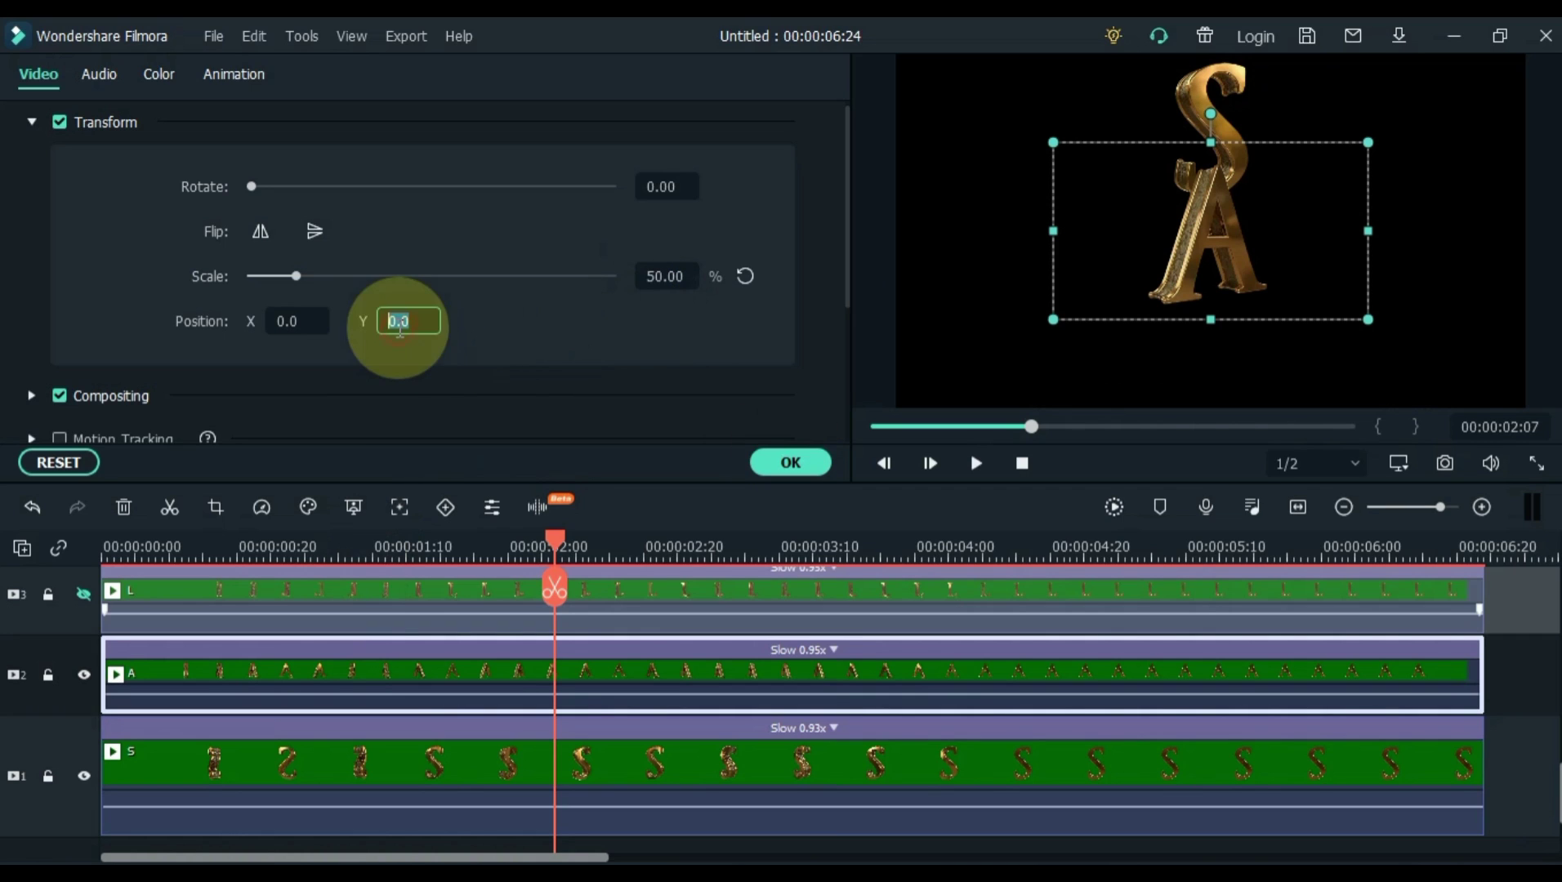
text(90)
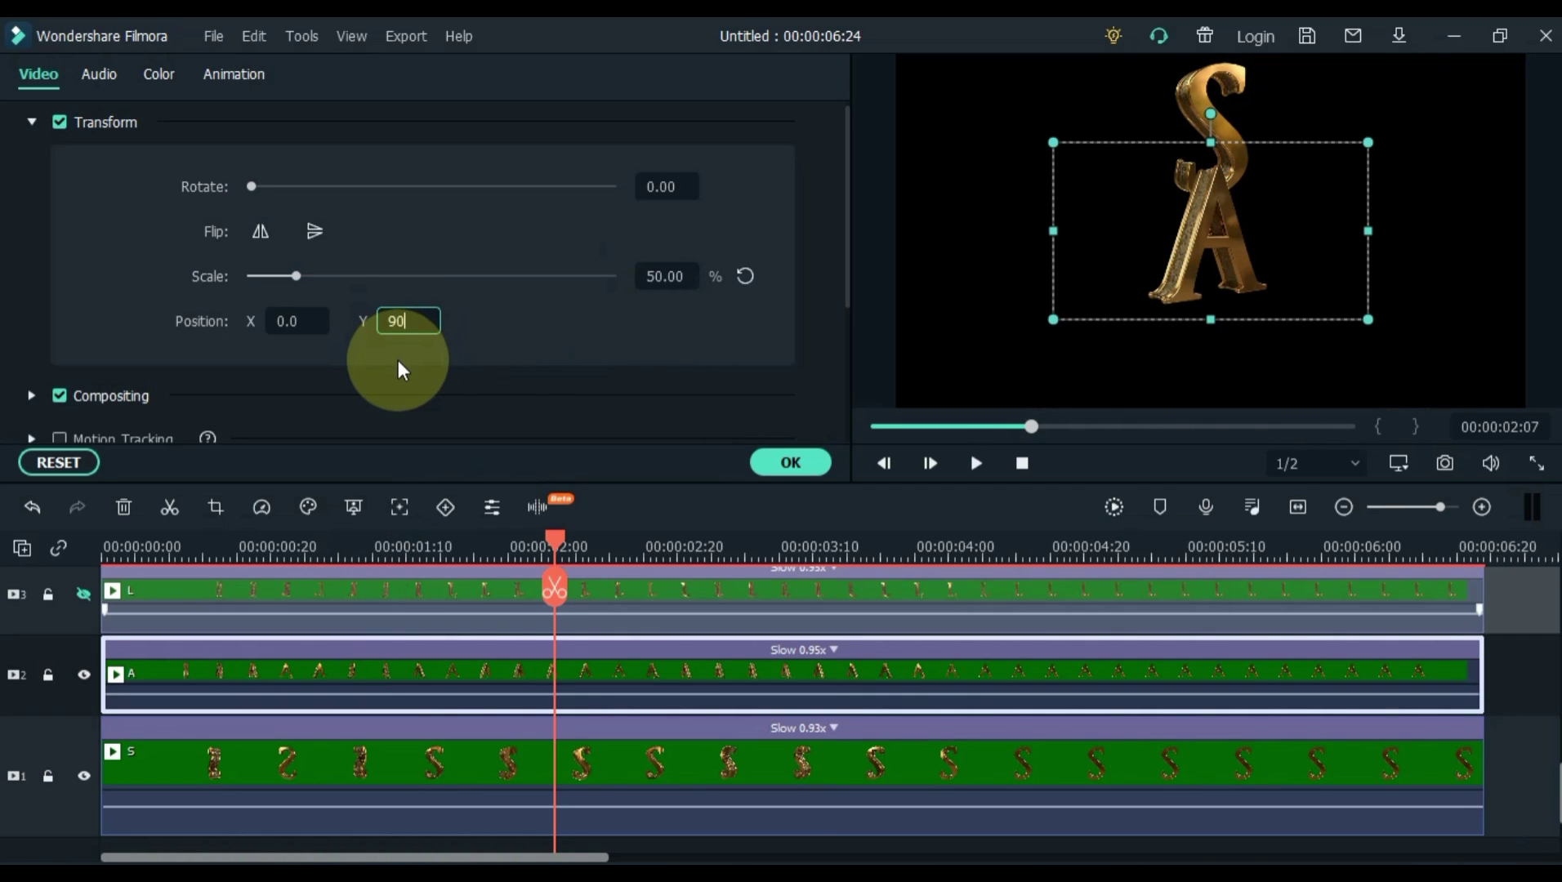
key(Return)
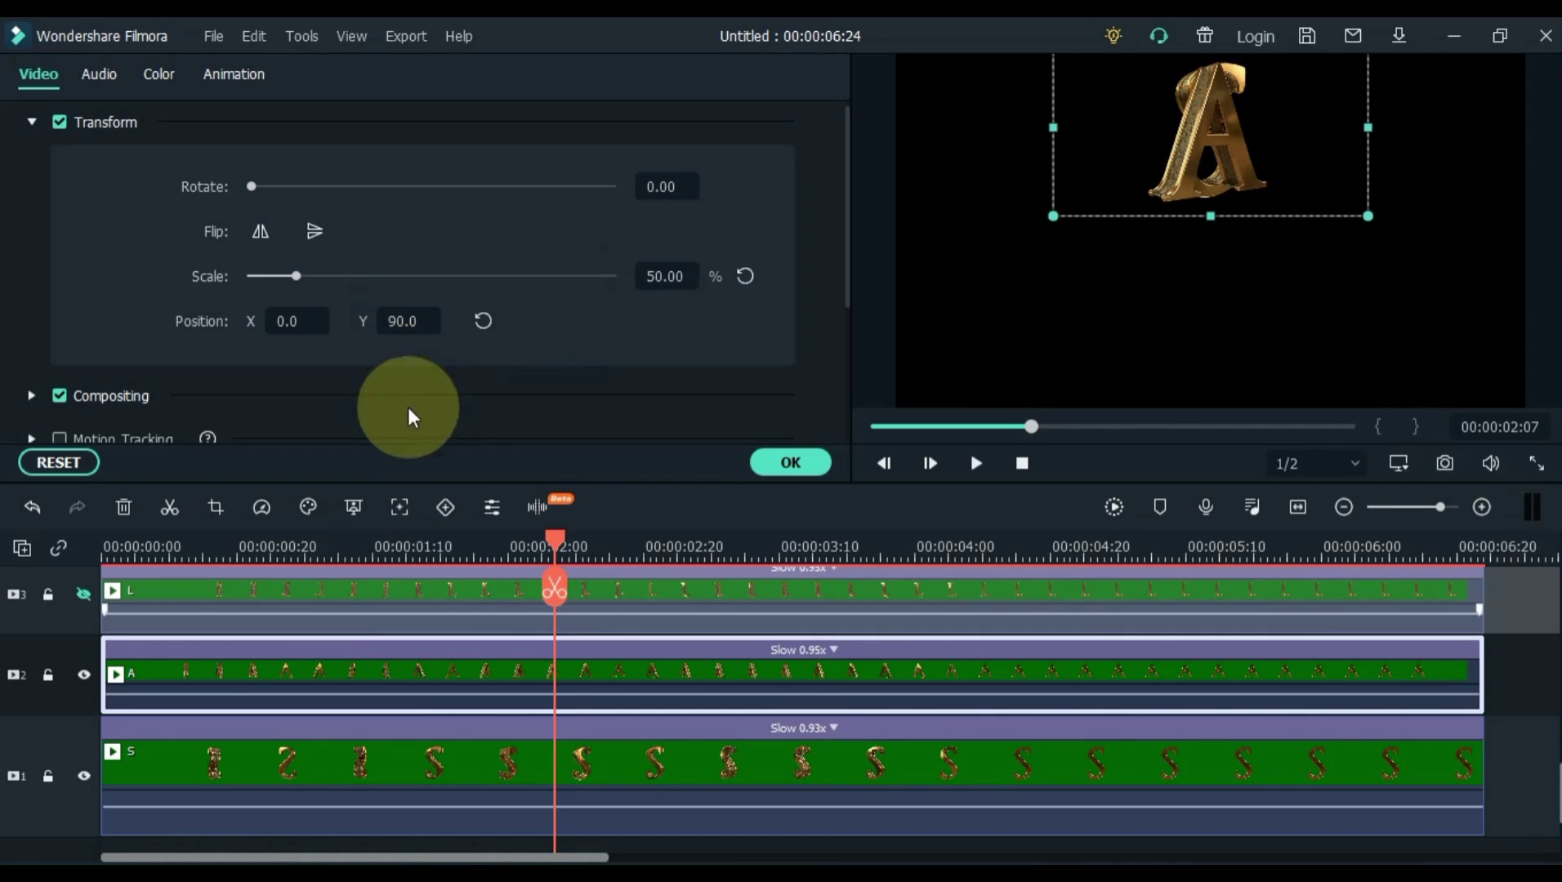
Step: Unhide track 3 and give the L clip Scale 50 and Position Y 90
click(84, 594)
click(247, 602)
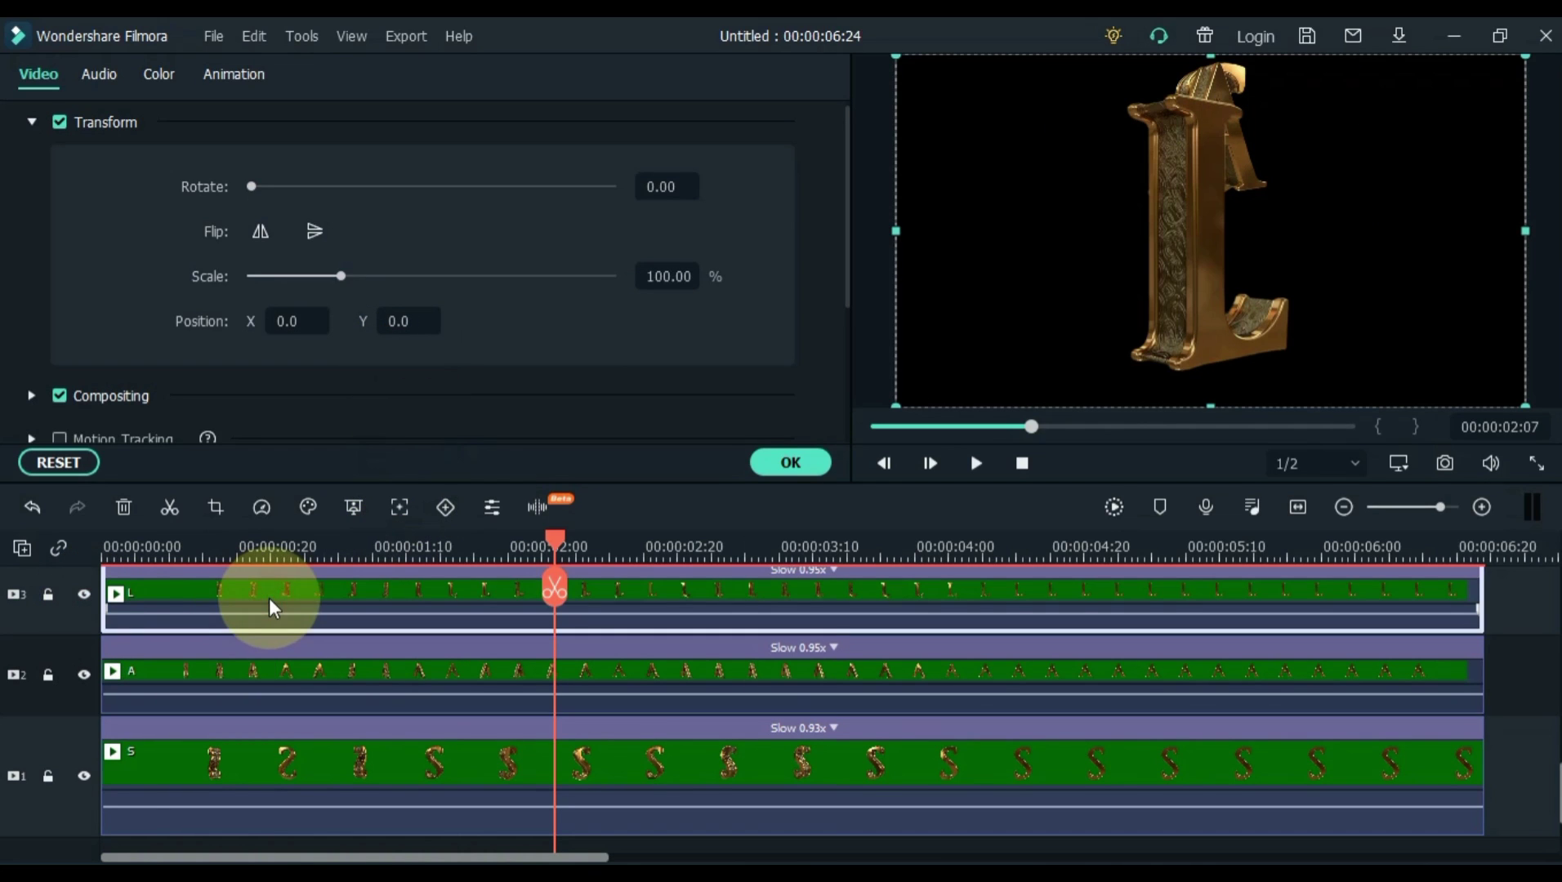
scroll(269, 598, up, 2)
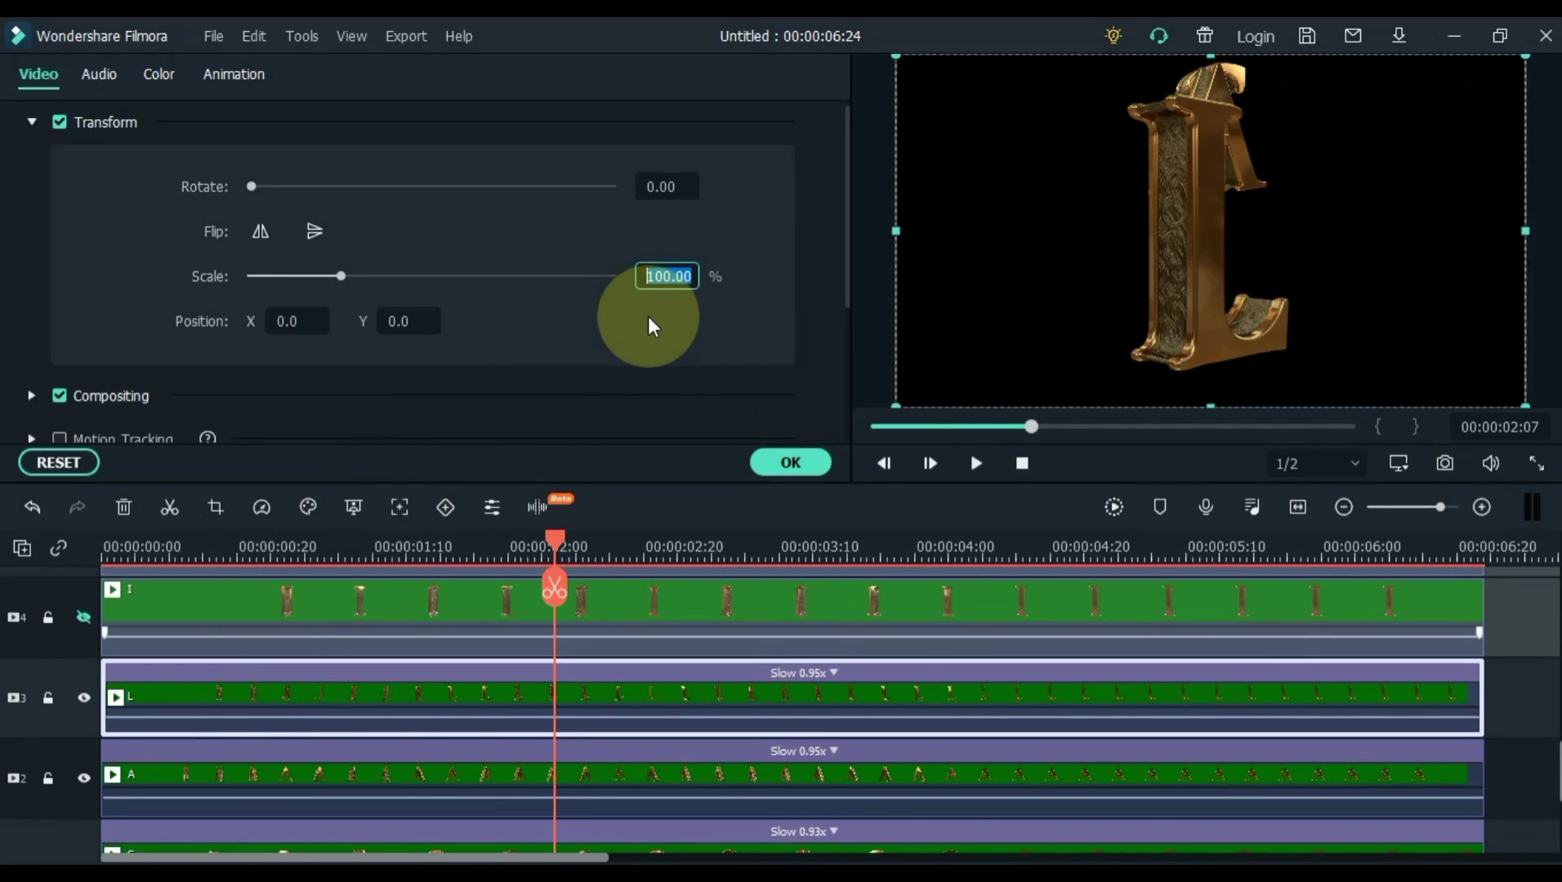
text(50)
key(Return)
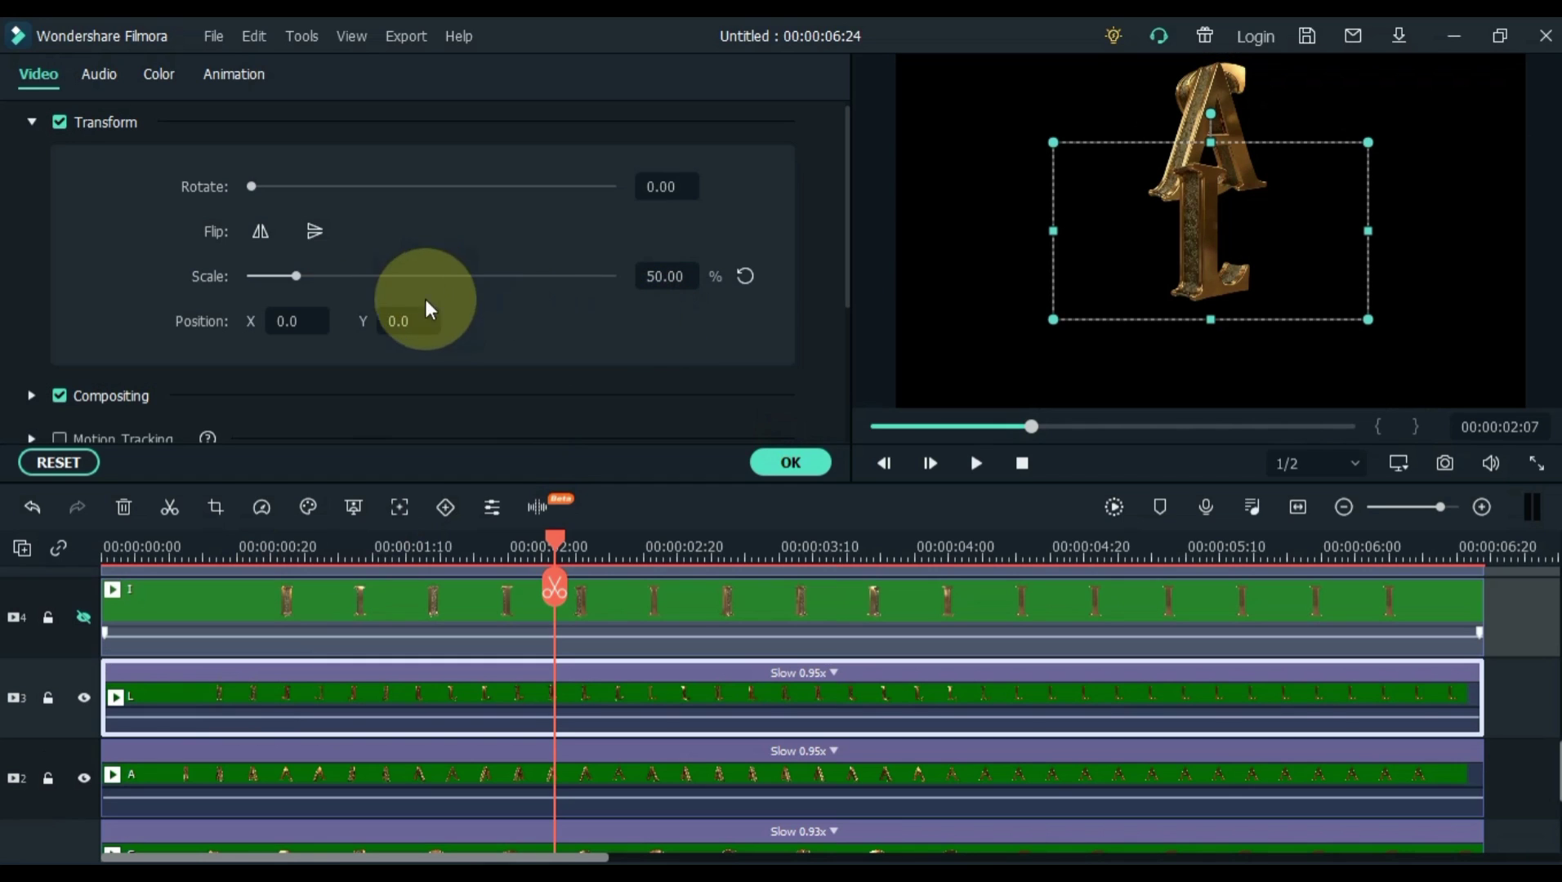
click(419, 321)
text(90)
key(Return)
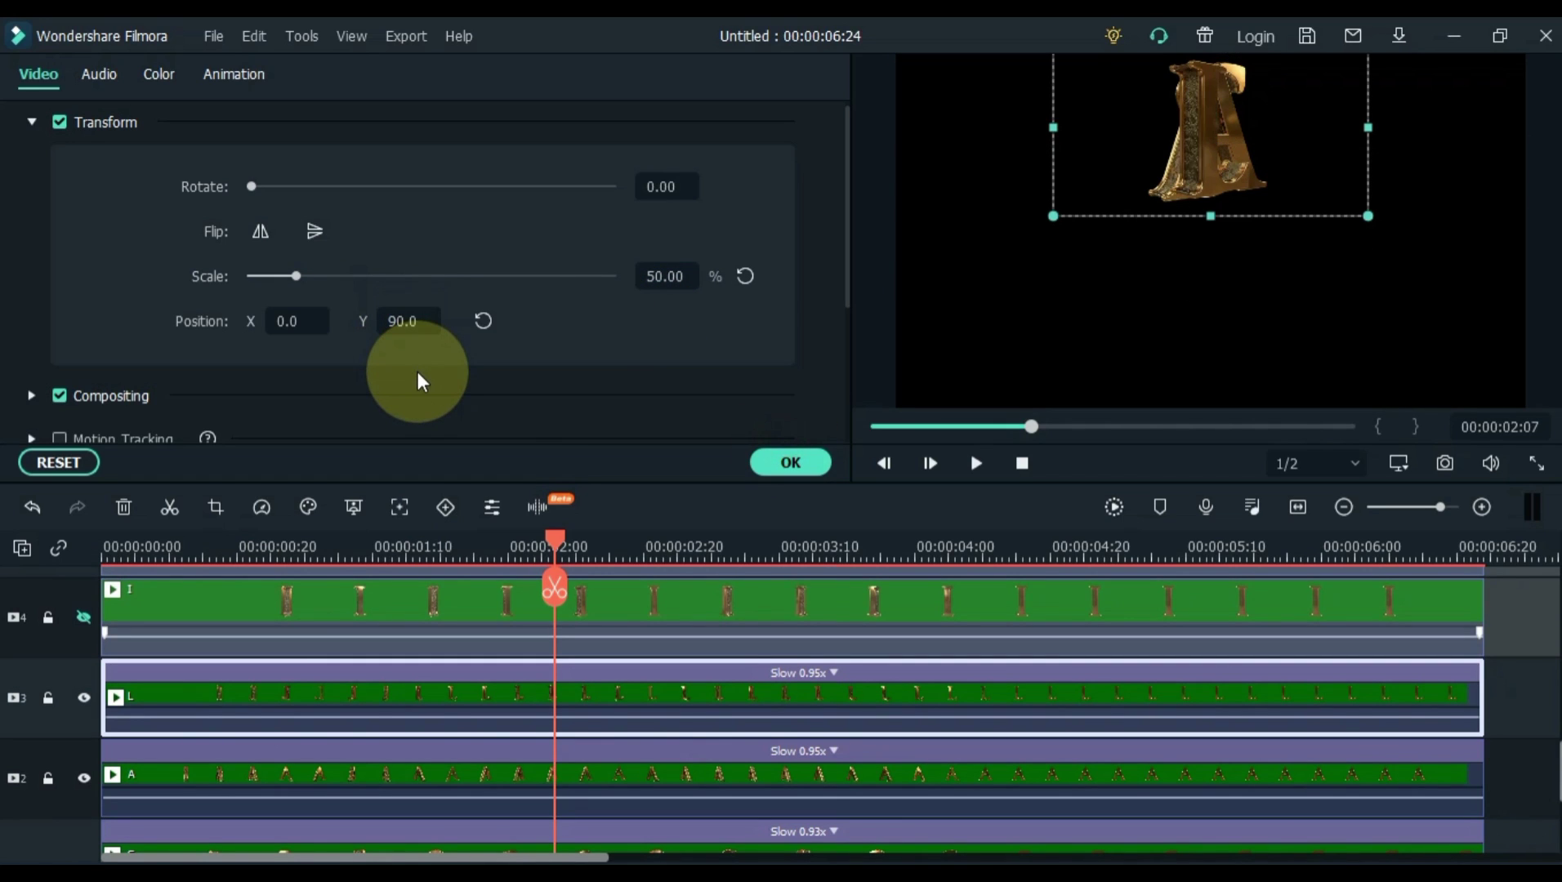
Step: Unhide the I letter's track and give the I clip Scale 50 and Position Y 90
click(84, 618)
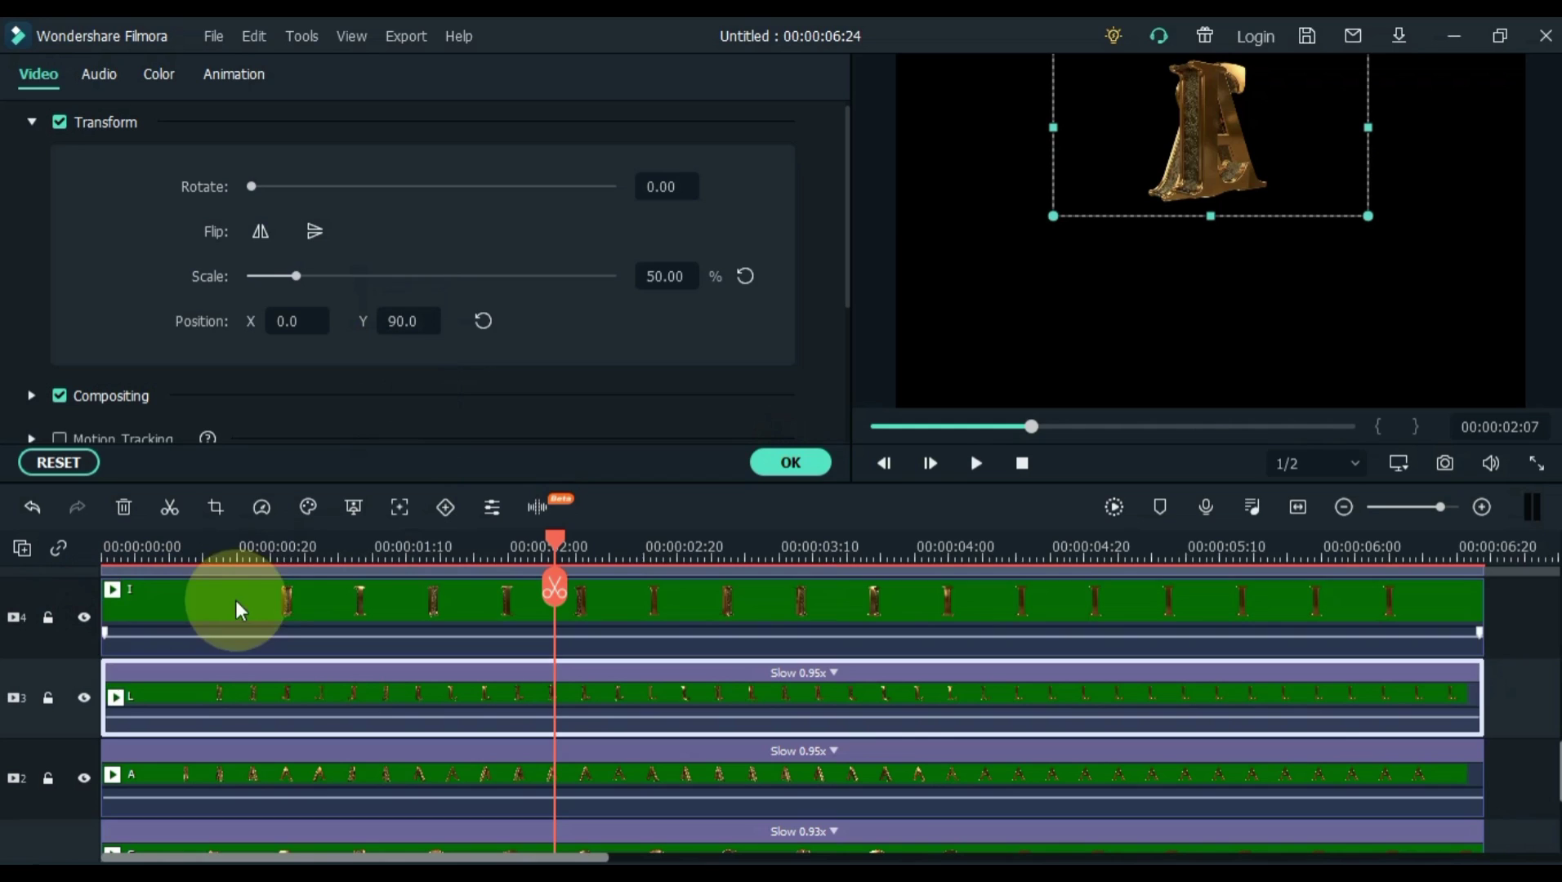
click(239, 611)
click(666, 276)
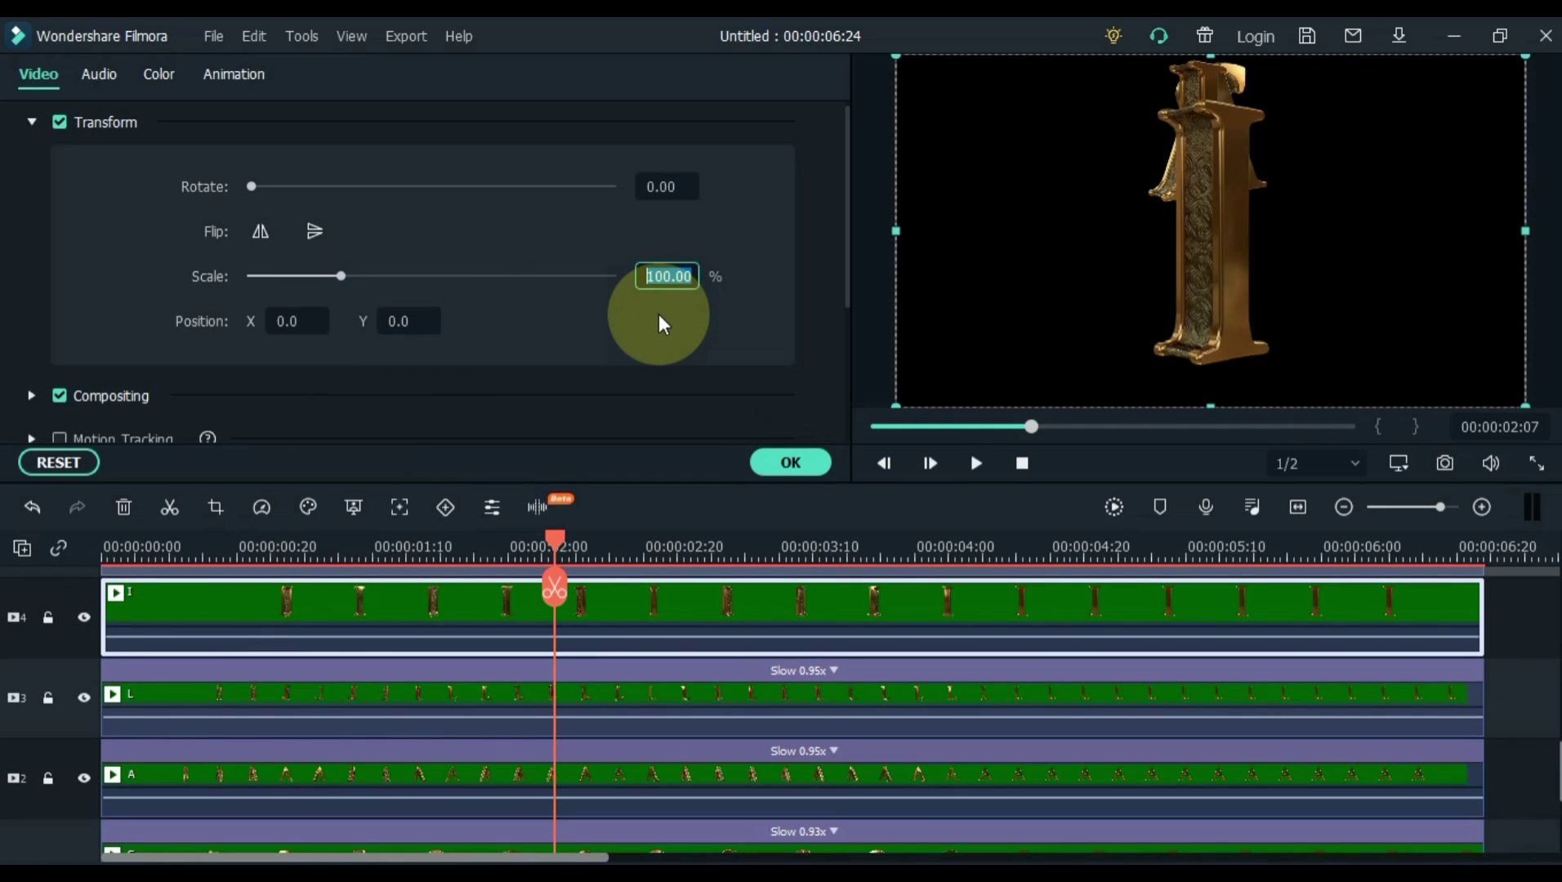
text(50)
key(Return)
click(408, 320)
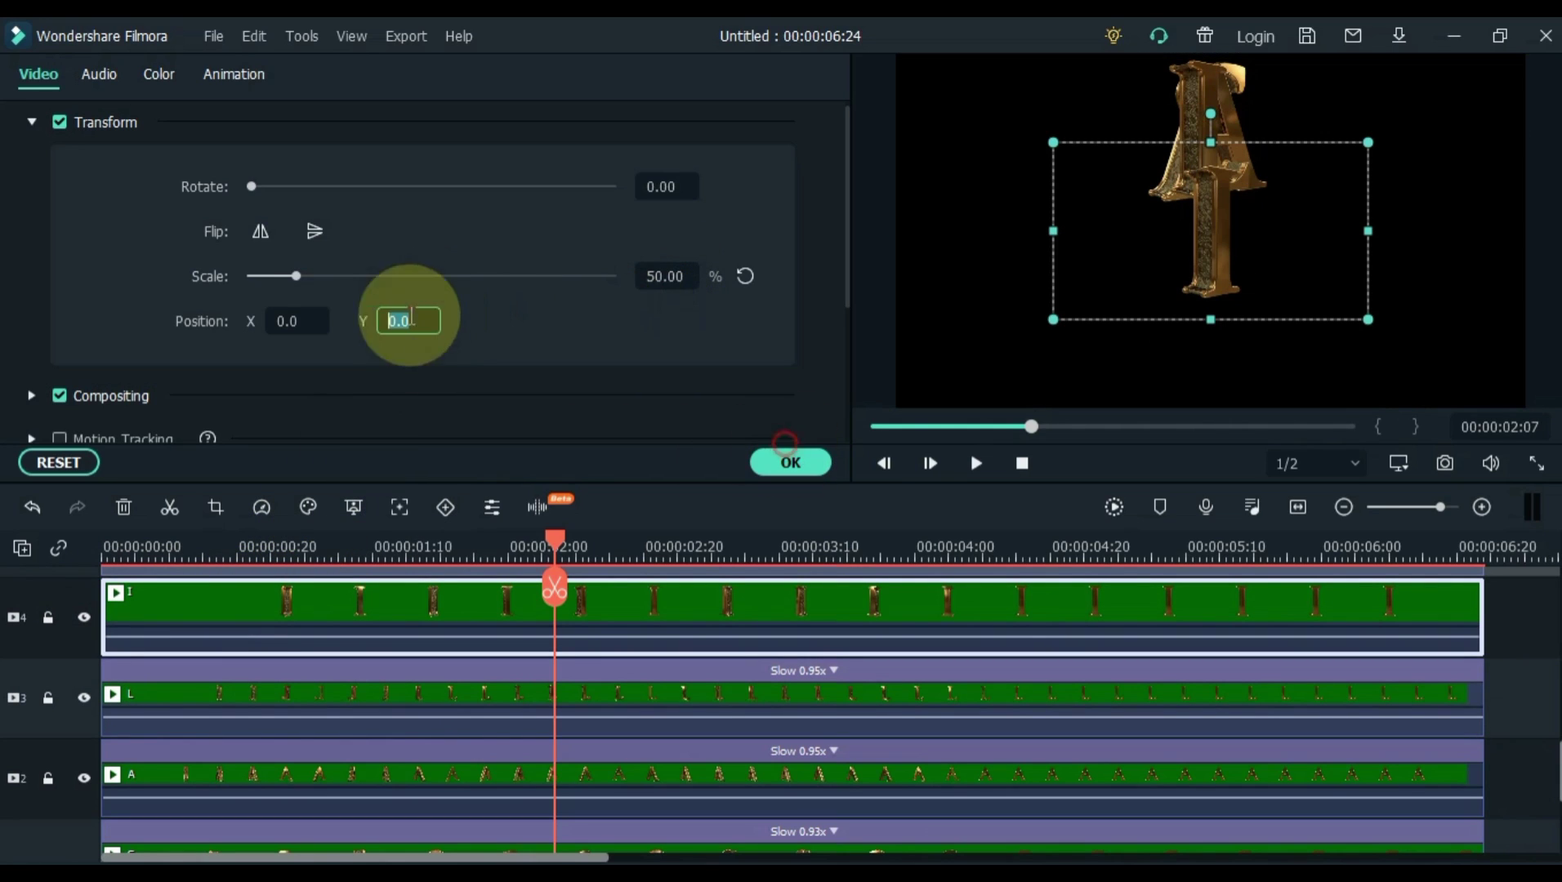
text(90)
key(Return)
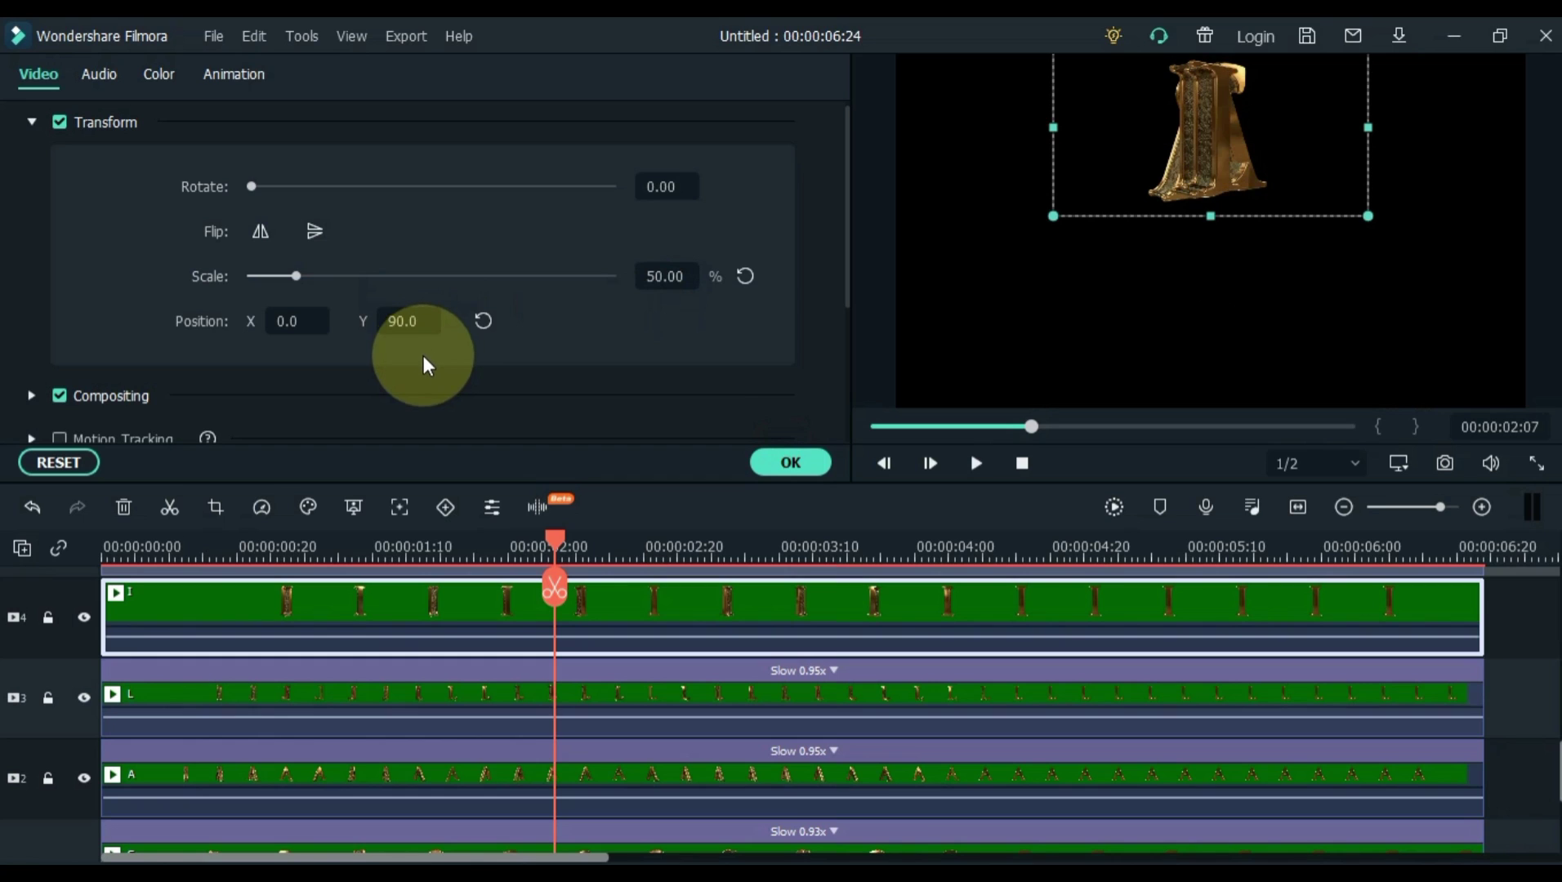
Step: Give the H clip Scale 50 and Position Y 90
scroll(358, 606, up, 1)
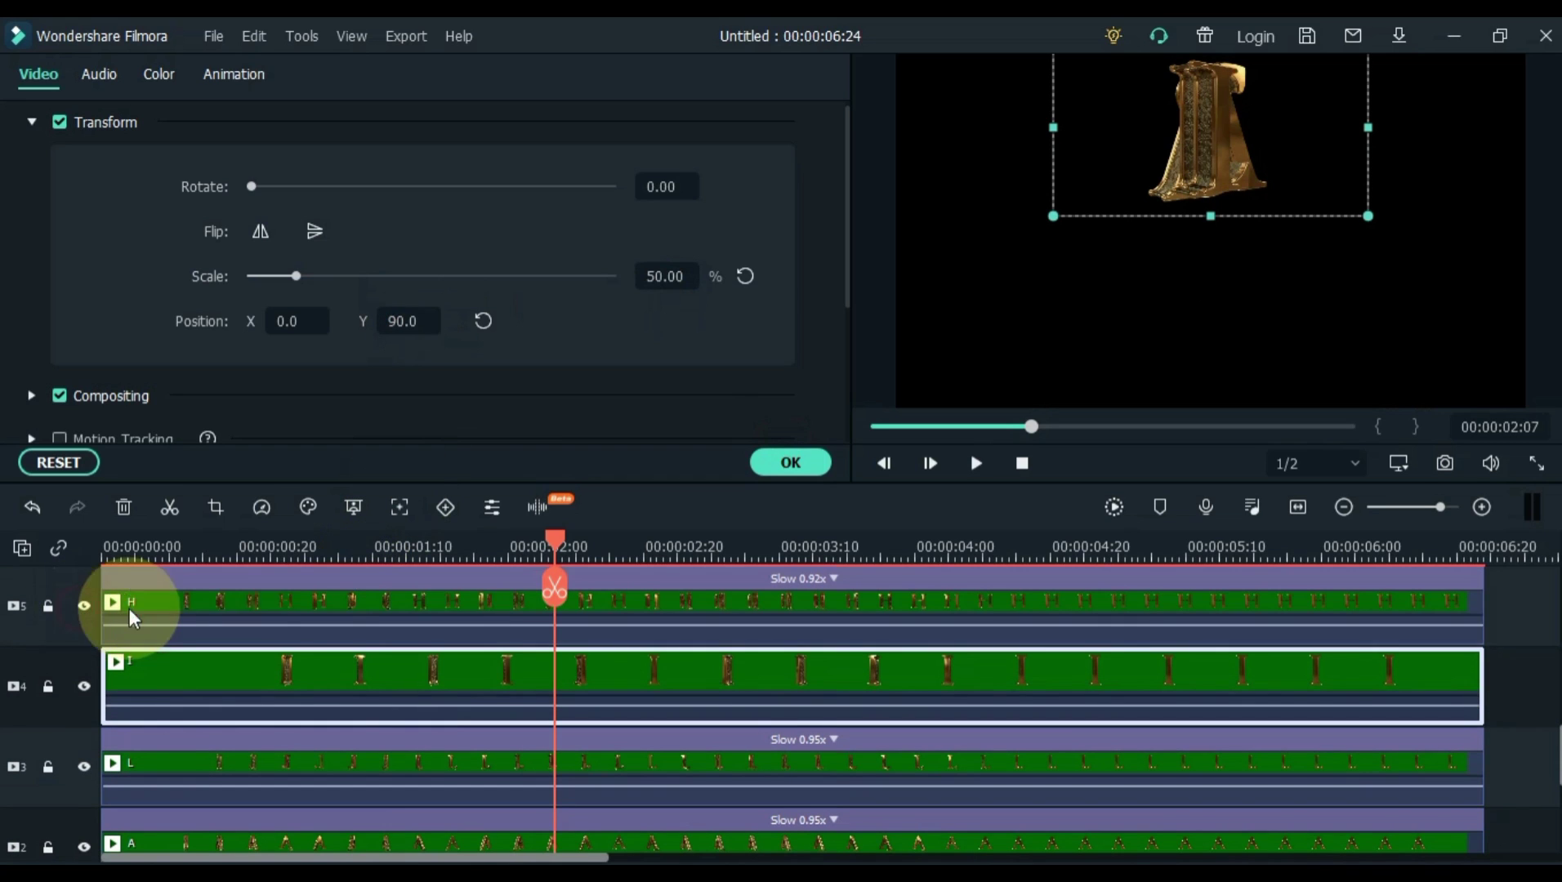
click(478, 600)
click(663, 276)
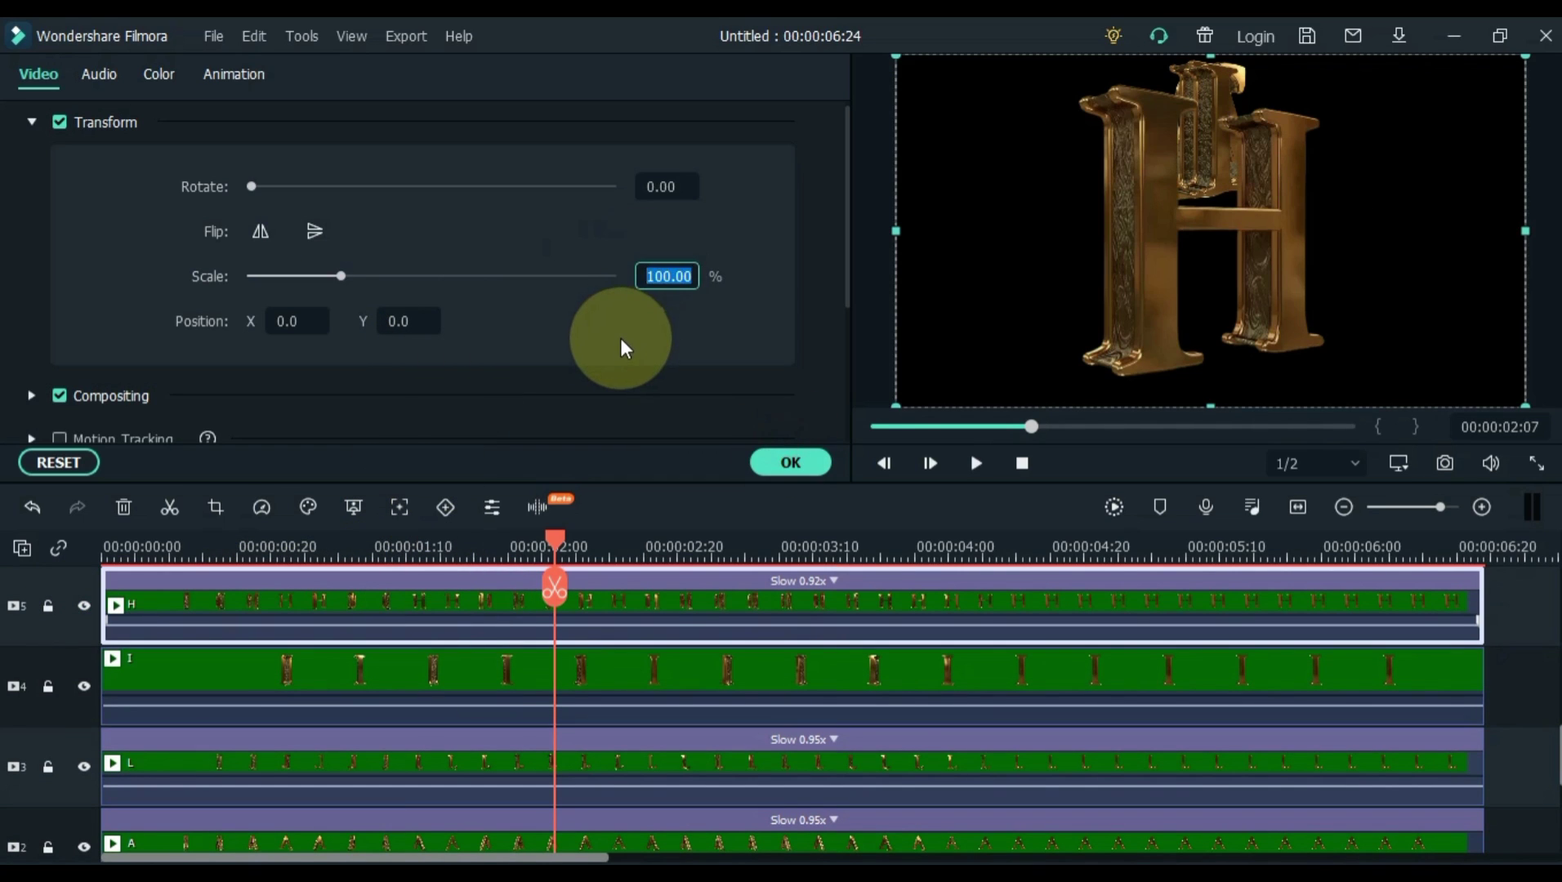
text(50)
key(Return)
click(412, 323)
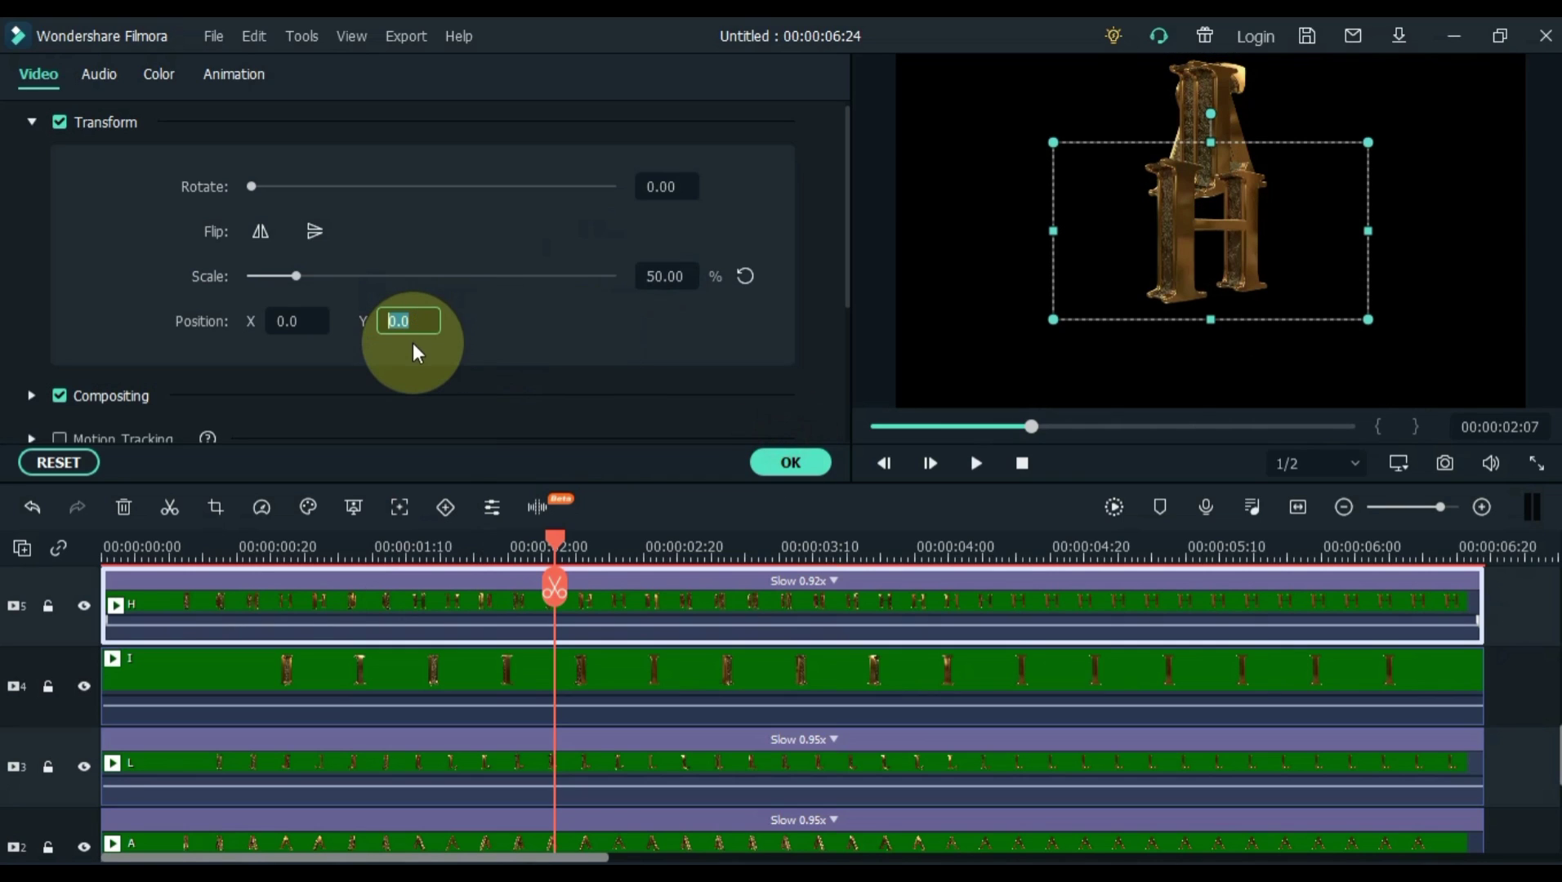
text(90)
key(Return)
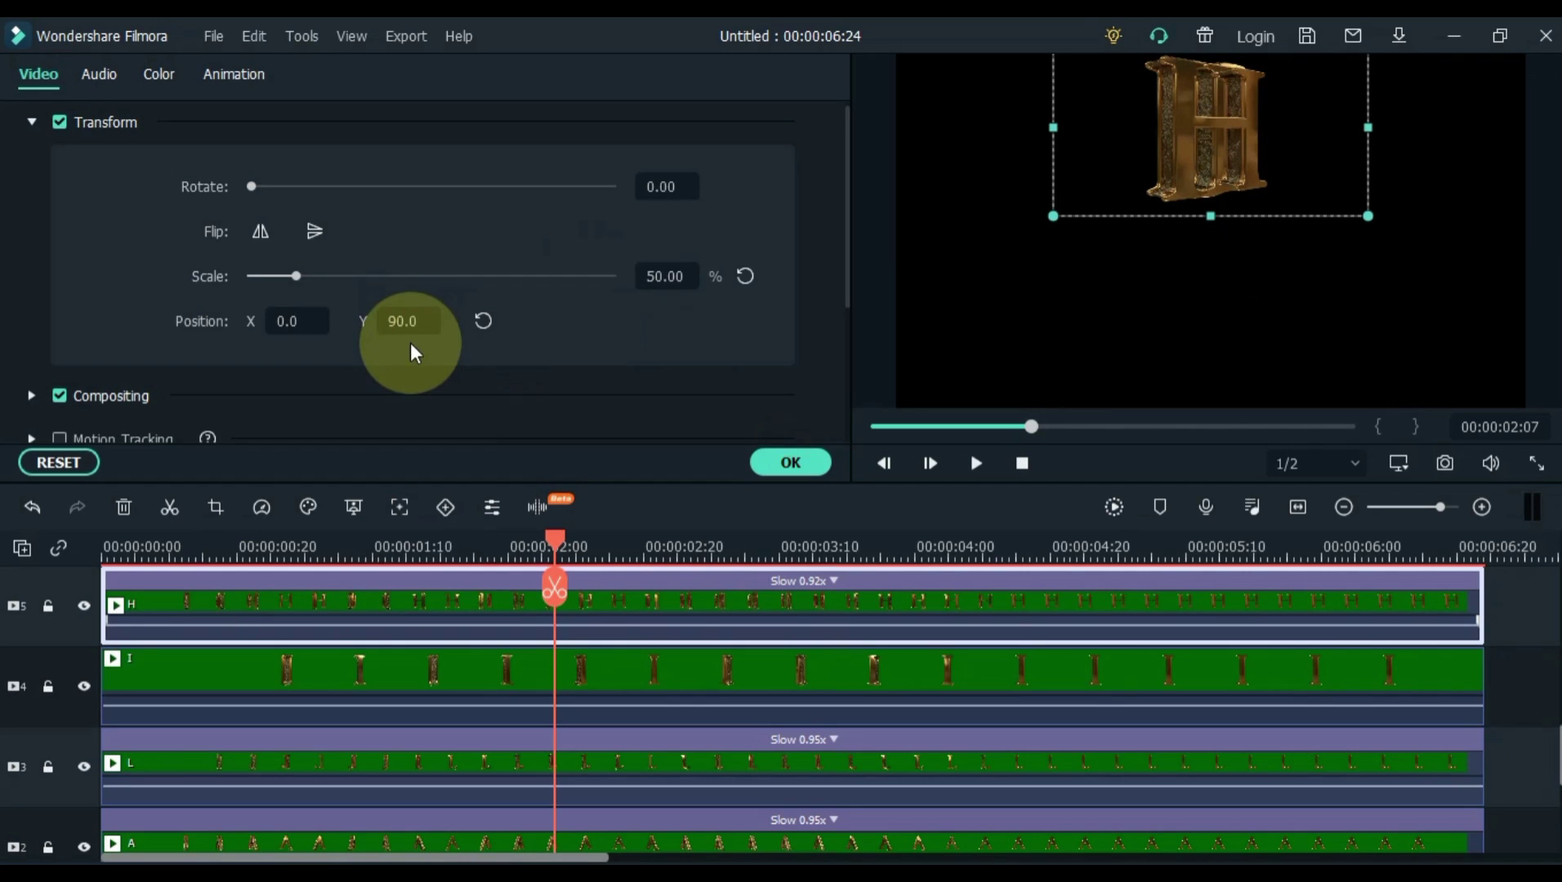
Step: Scrub Position X to move H, I and L rightward and A and S leftward
drag(290, 321, 834, 443)
text(205)
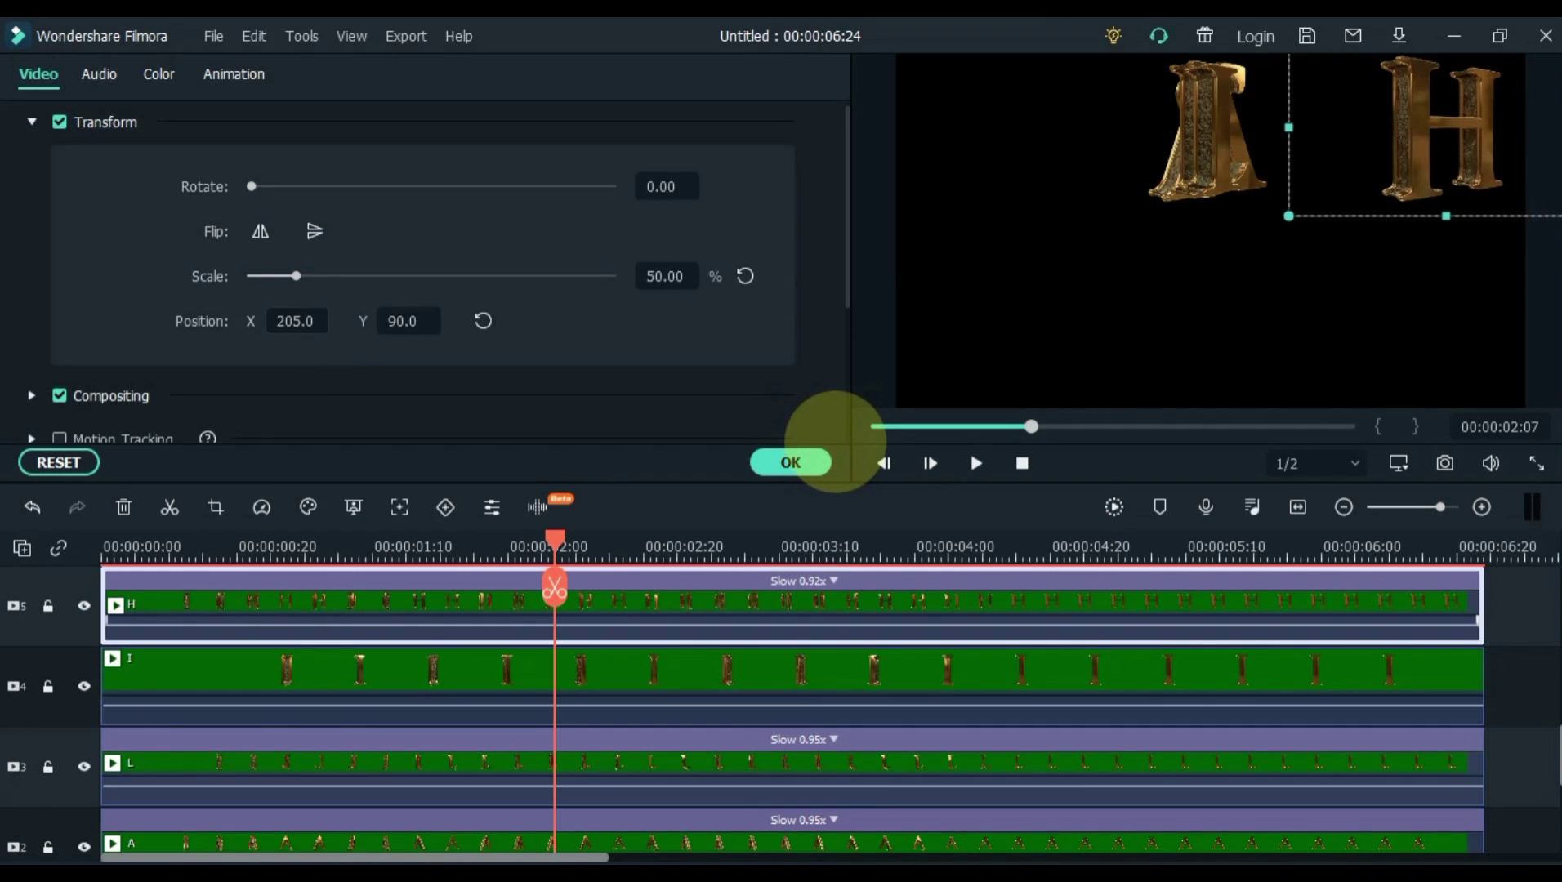
click(459, 661)
mouse_move(290, 321)
mouse_down()
mouse_move(893, 445)
mouse_move(871, 460)
mouse_up()
scroll(348, 697, down, 1)
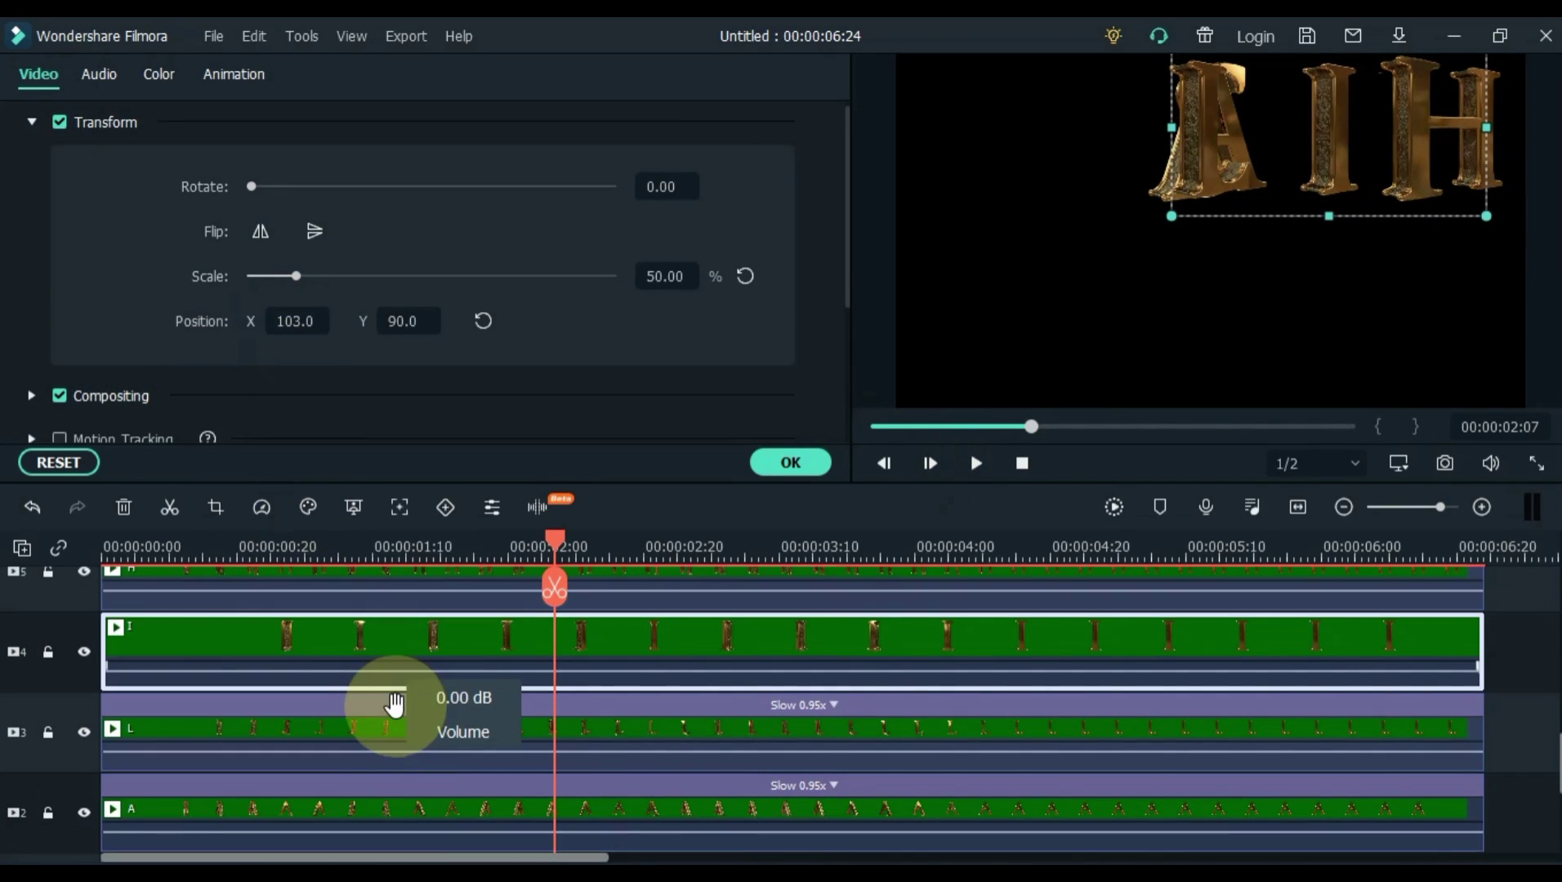
click(390, 725)
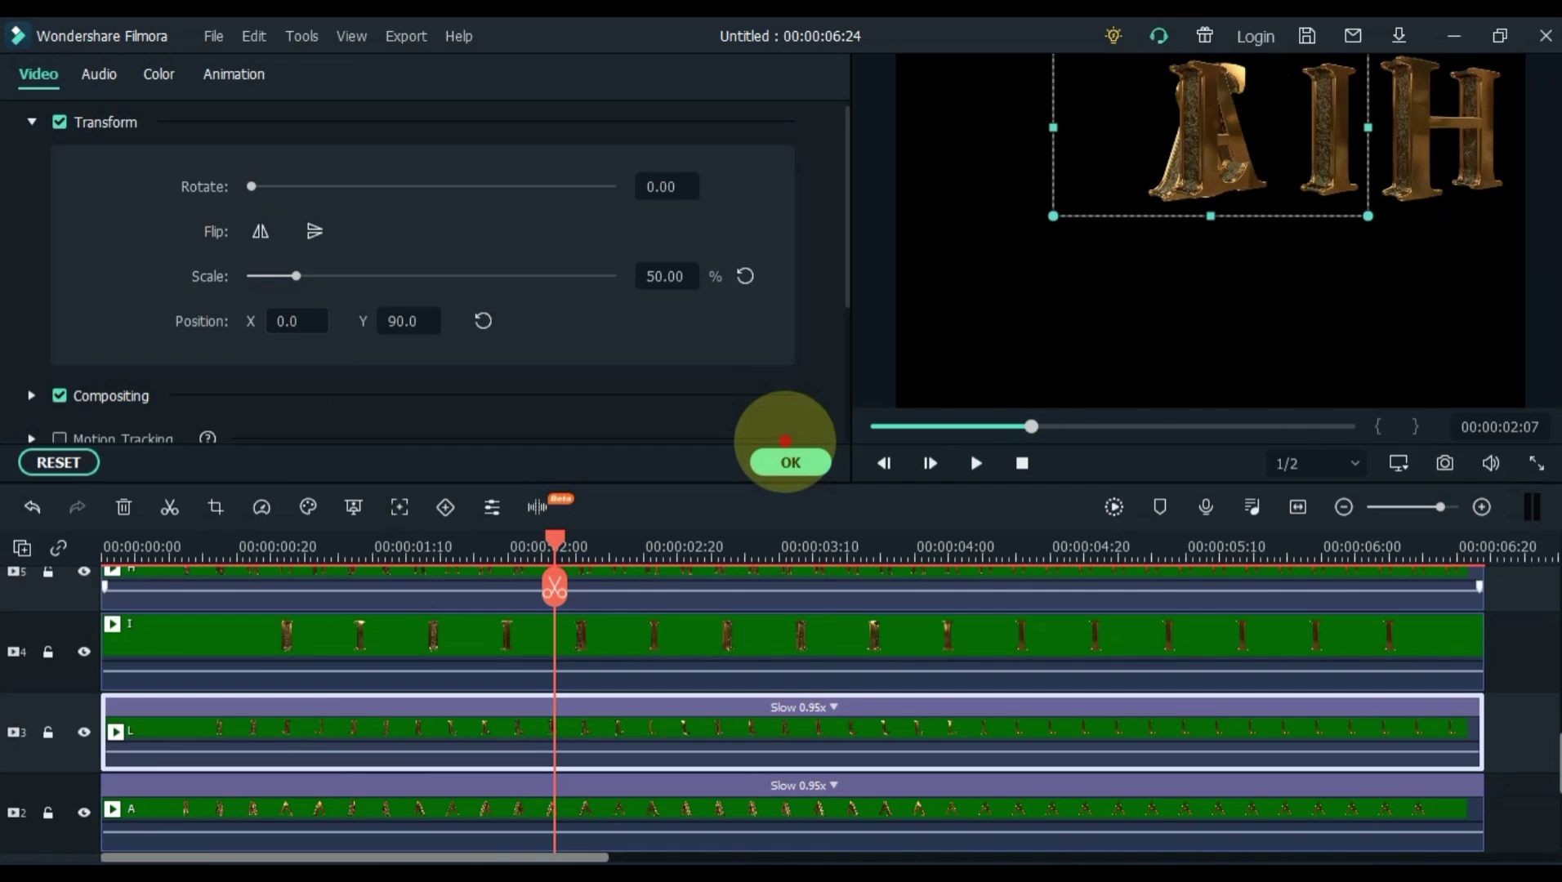
drag(287, 326, 796, 457)
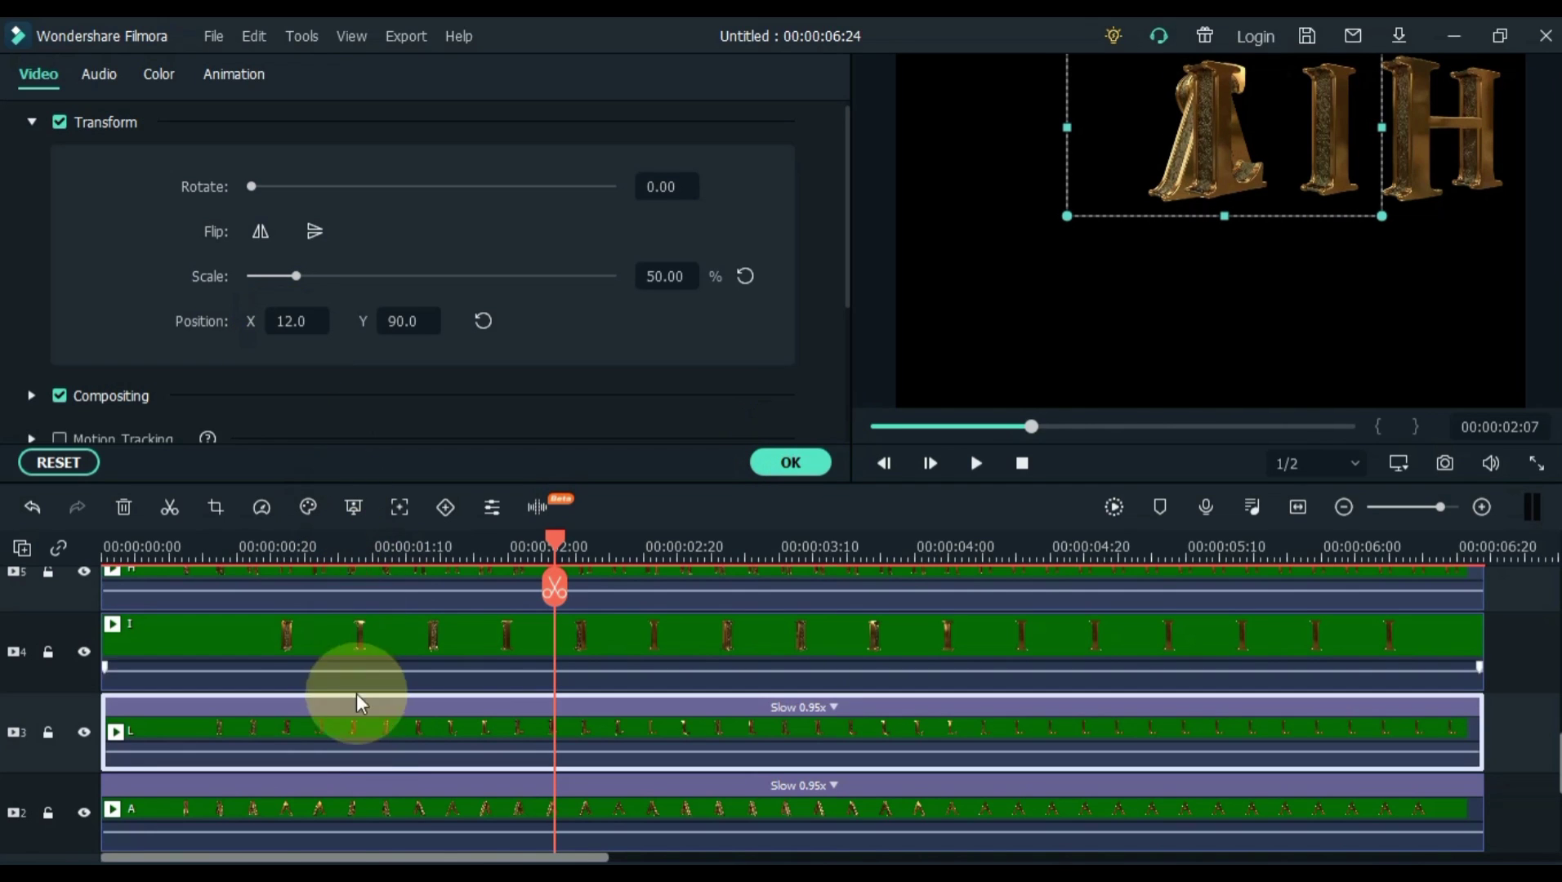
scroll(360, 697, down, 1)
click(366, 773)
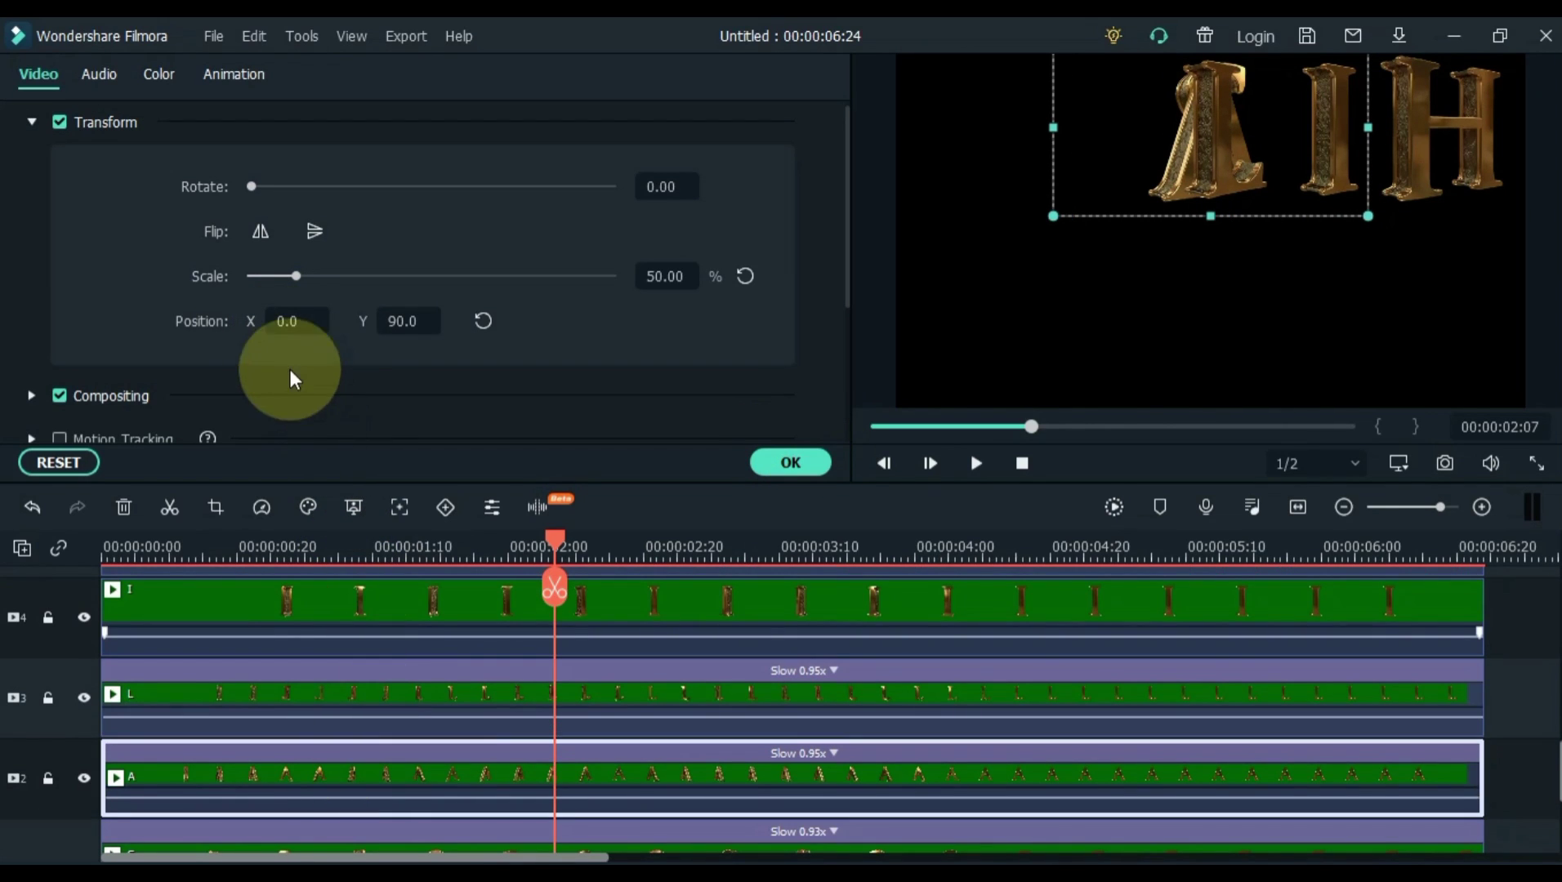
mouse_move(280, 323)
mouse_down()
mouse_move(786, 456)
mouse_move(284, 324)
mouse_move(785, 457)
mouse_move(284, 323)
mouse_move(363, 486)
mouse_up()
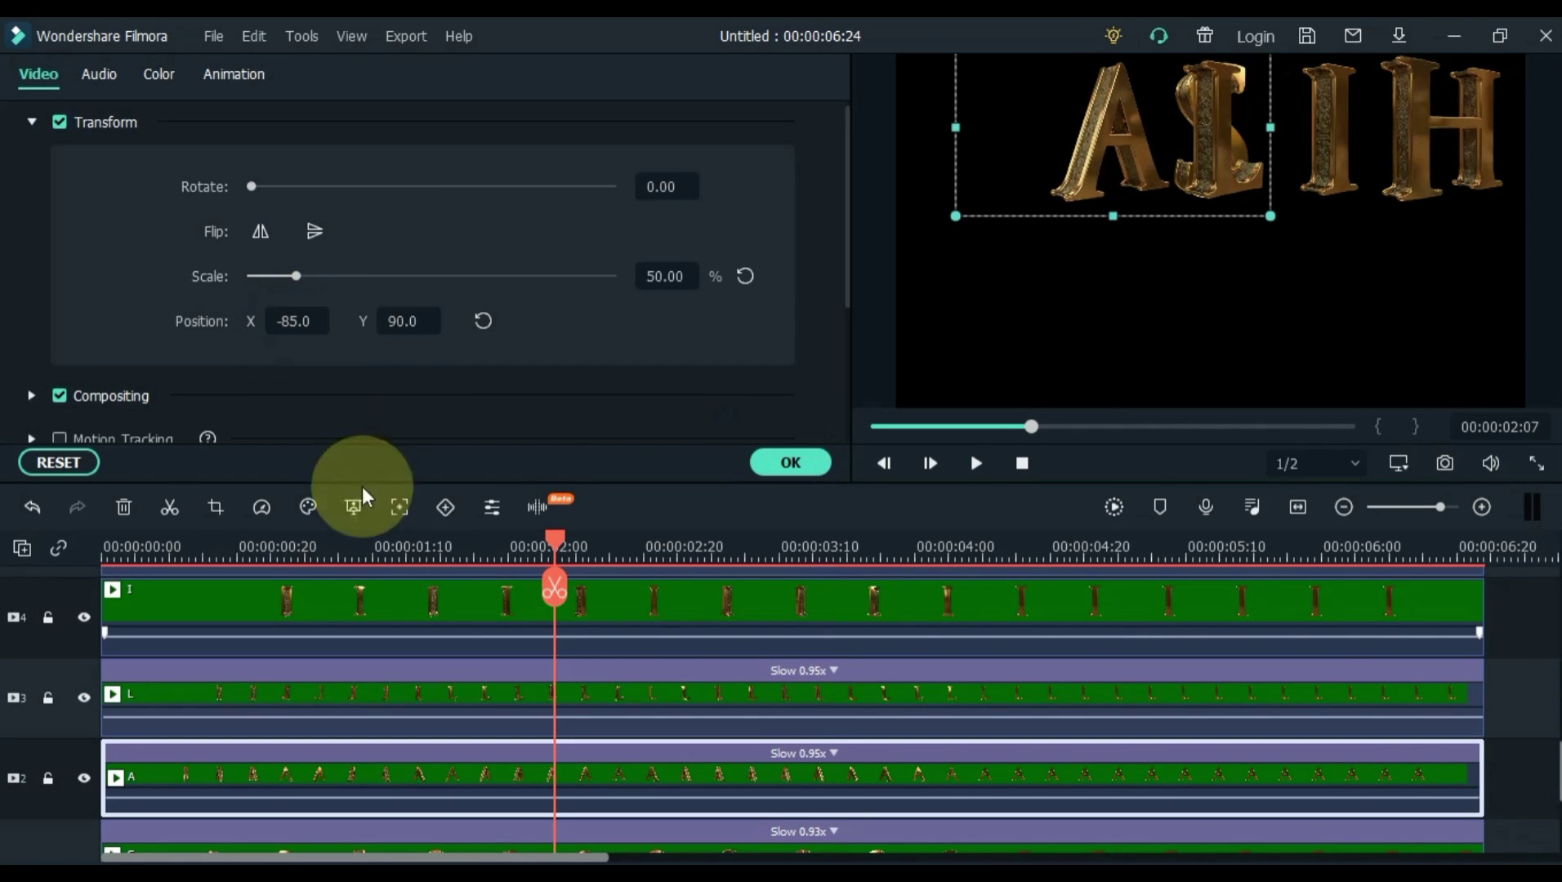
scroll(448, 771, down, 2)
click(449, 773)
mouse_move(284, 323)
mouse_down()
mouse_move(780, 457)
mouse_move(315, 318)
mouse_up()
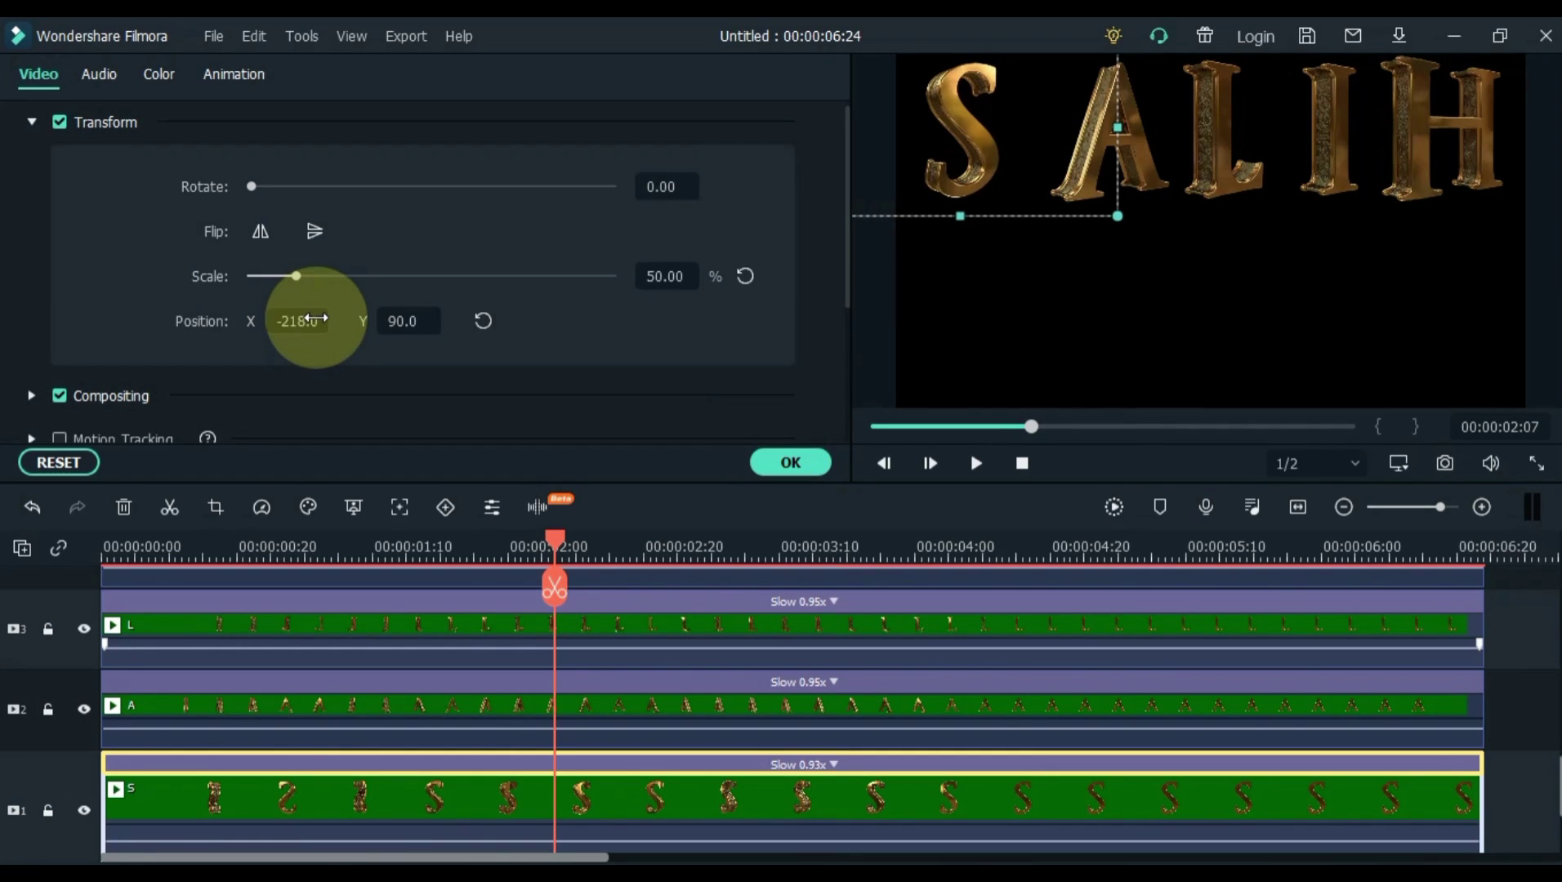
Step: Nudge the A, L and I letters slightly left for even spacing and confirm with OK
click(506, 708)
drag(305, 321, 290, 321)
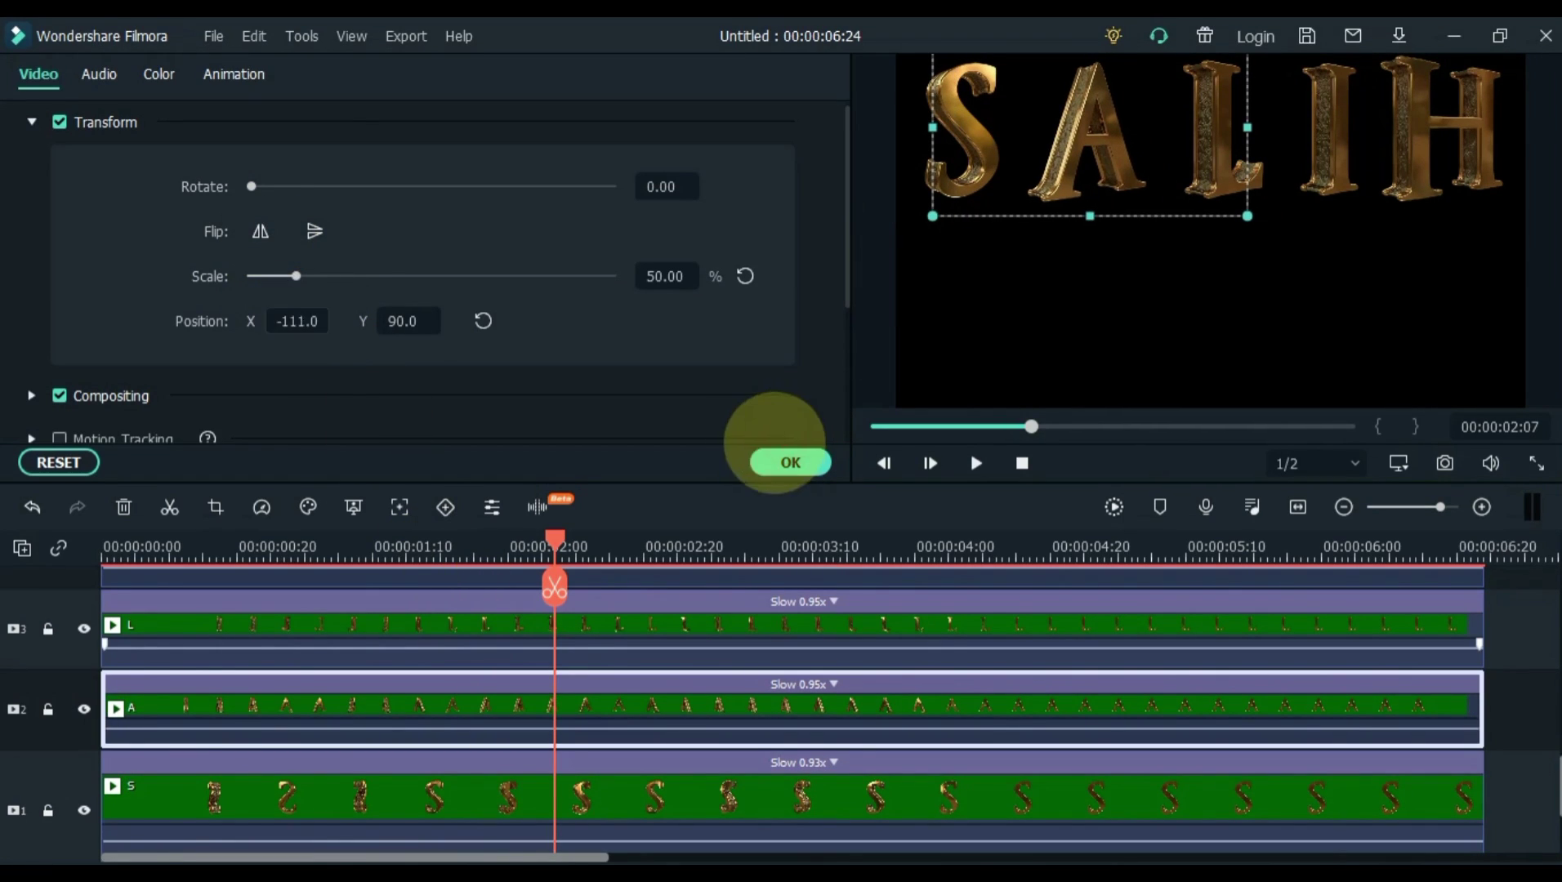
scroll(449, 780, up, 1)
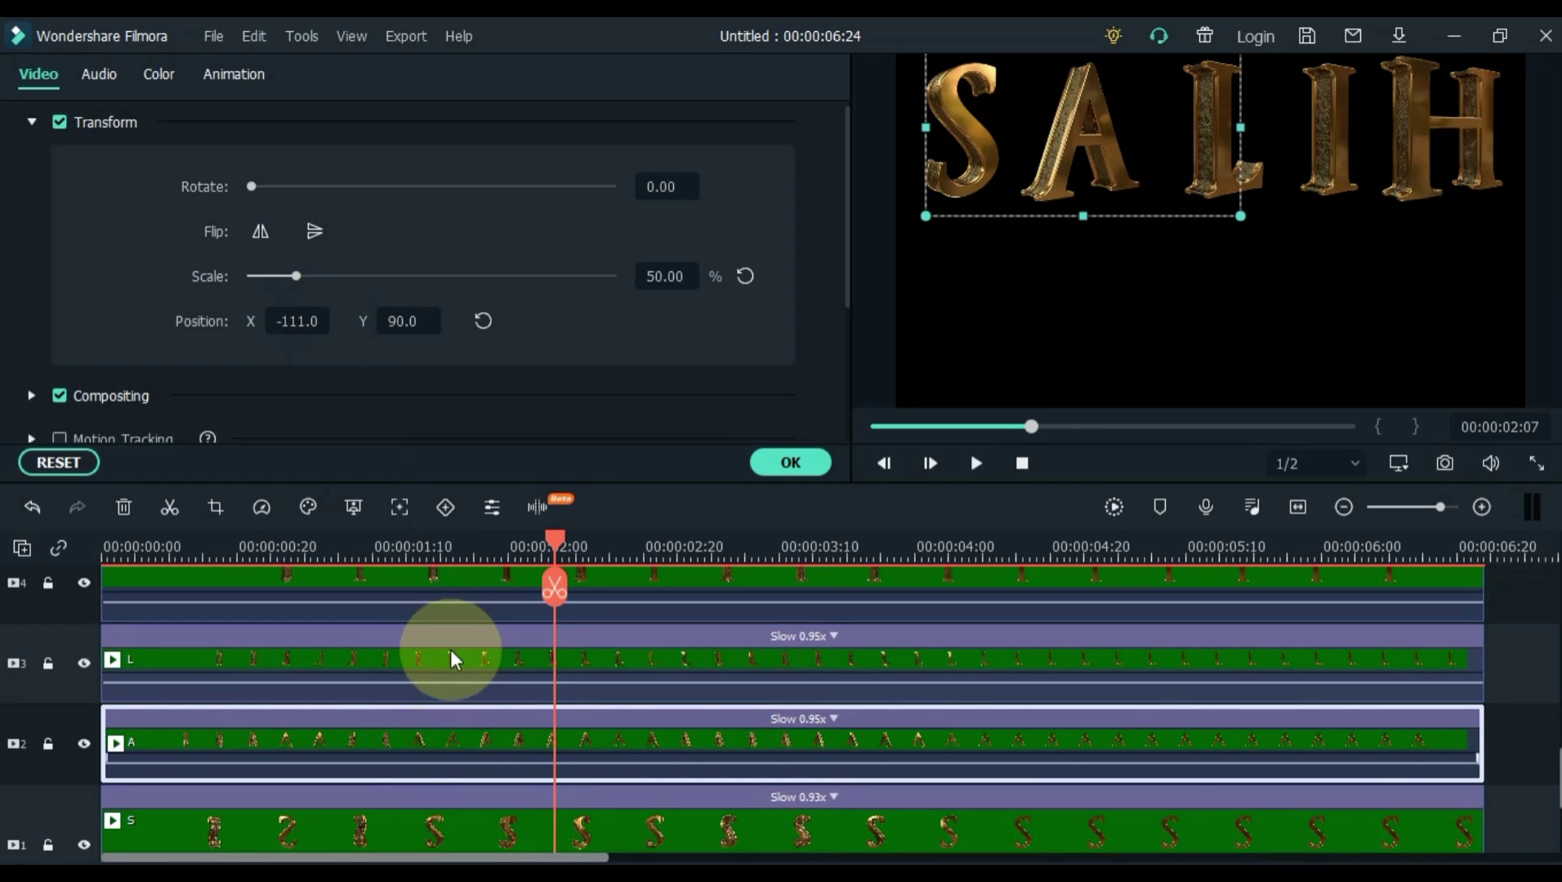
click(453, 672)
drag(308, 321, 304, 320)
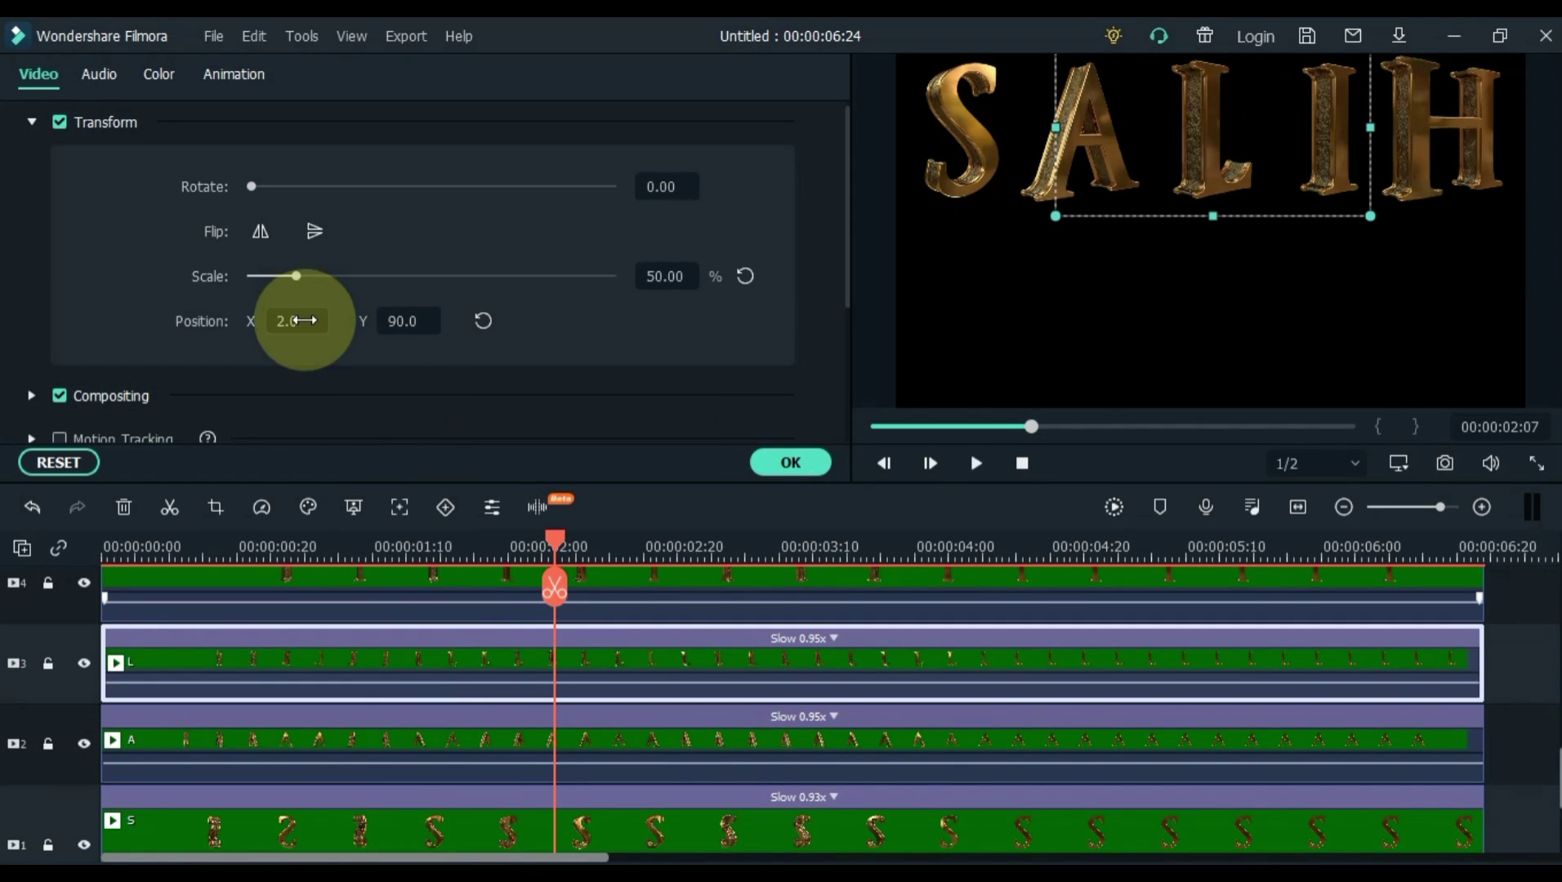
click(420, 584)
drag(304, 321, 296, 325)
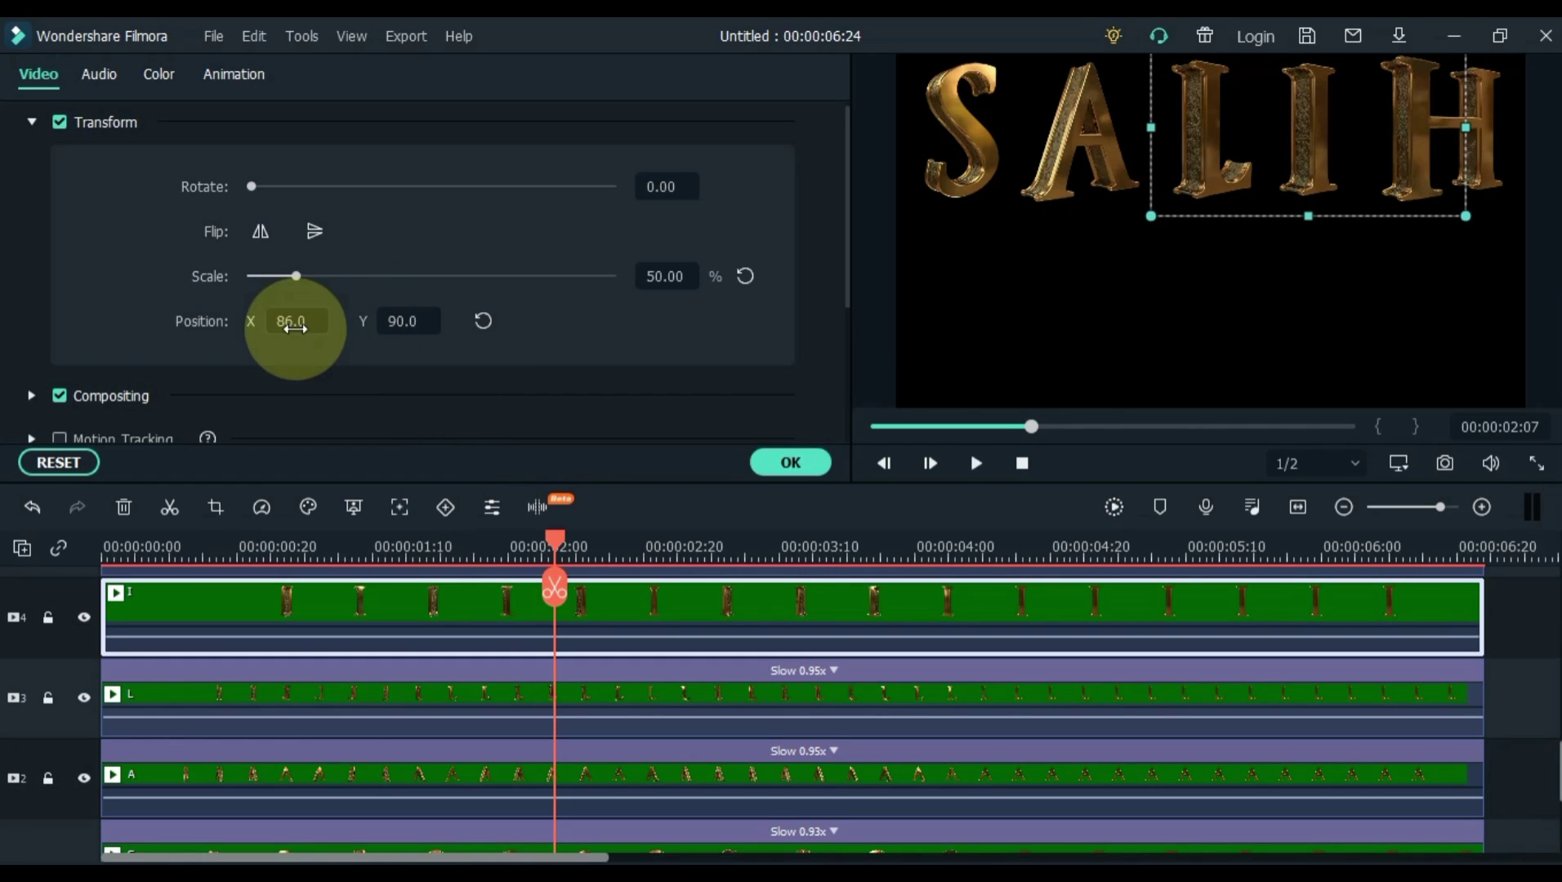
click(792, 464)
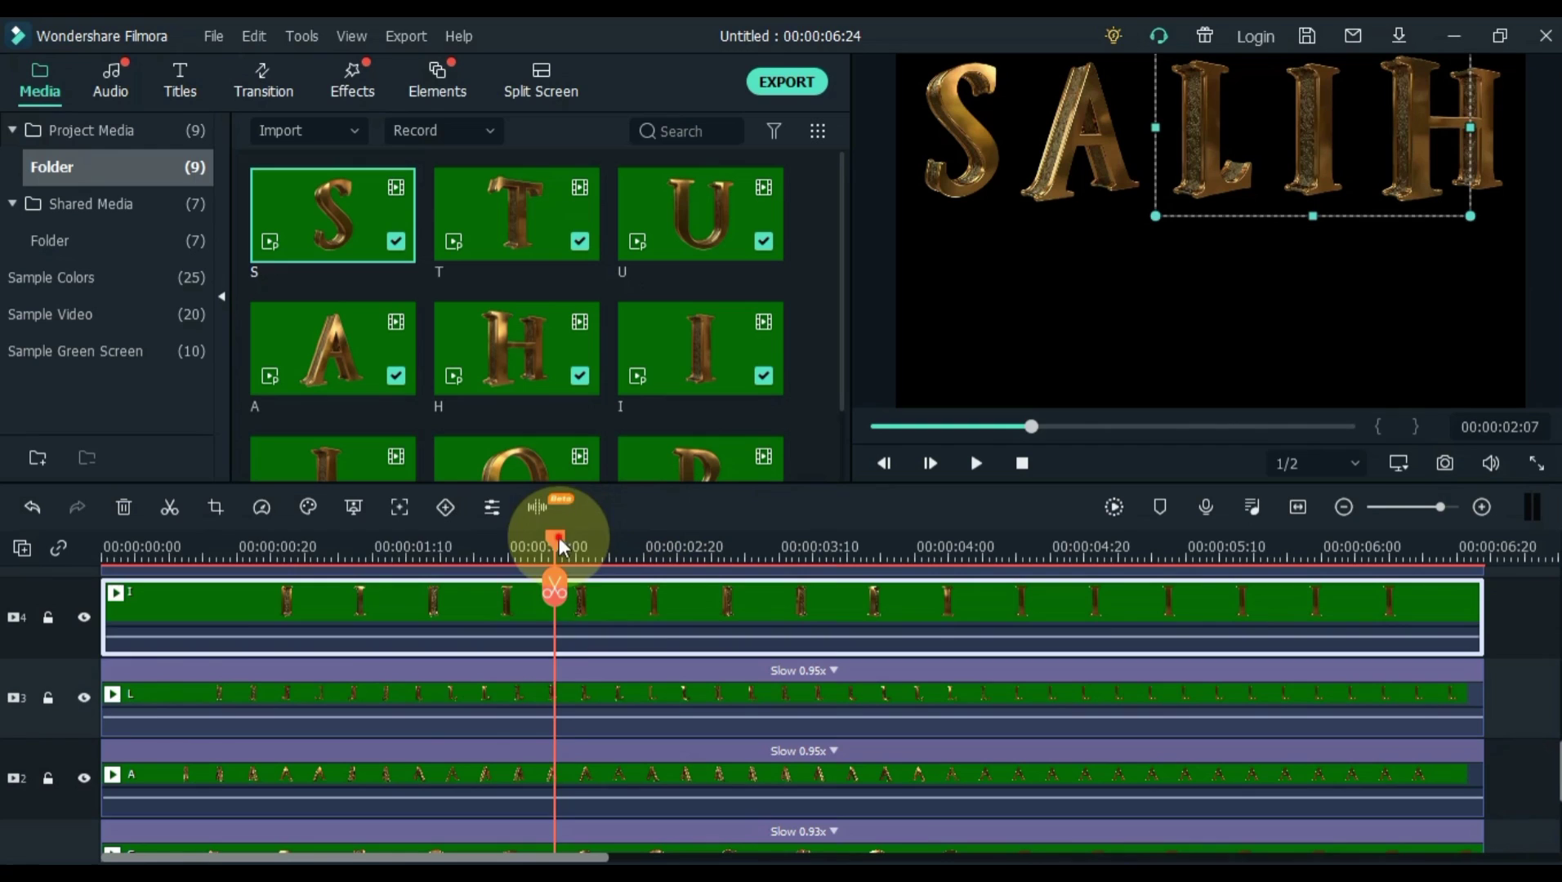
Step: Rewind the playhead to 0, marquee-select the letter clips and lift them one track, then deselect
mouse_move(556, 541)
mouse_down()
mouse_move(170, 585)
mouse_move(80, 613)
mouse_up()
click(972, 461)
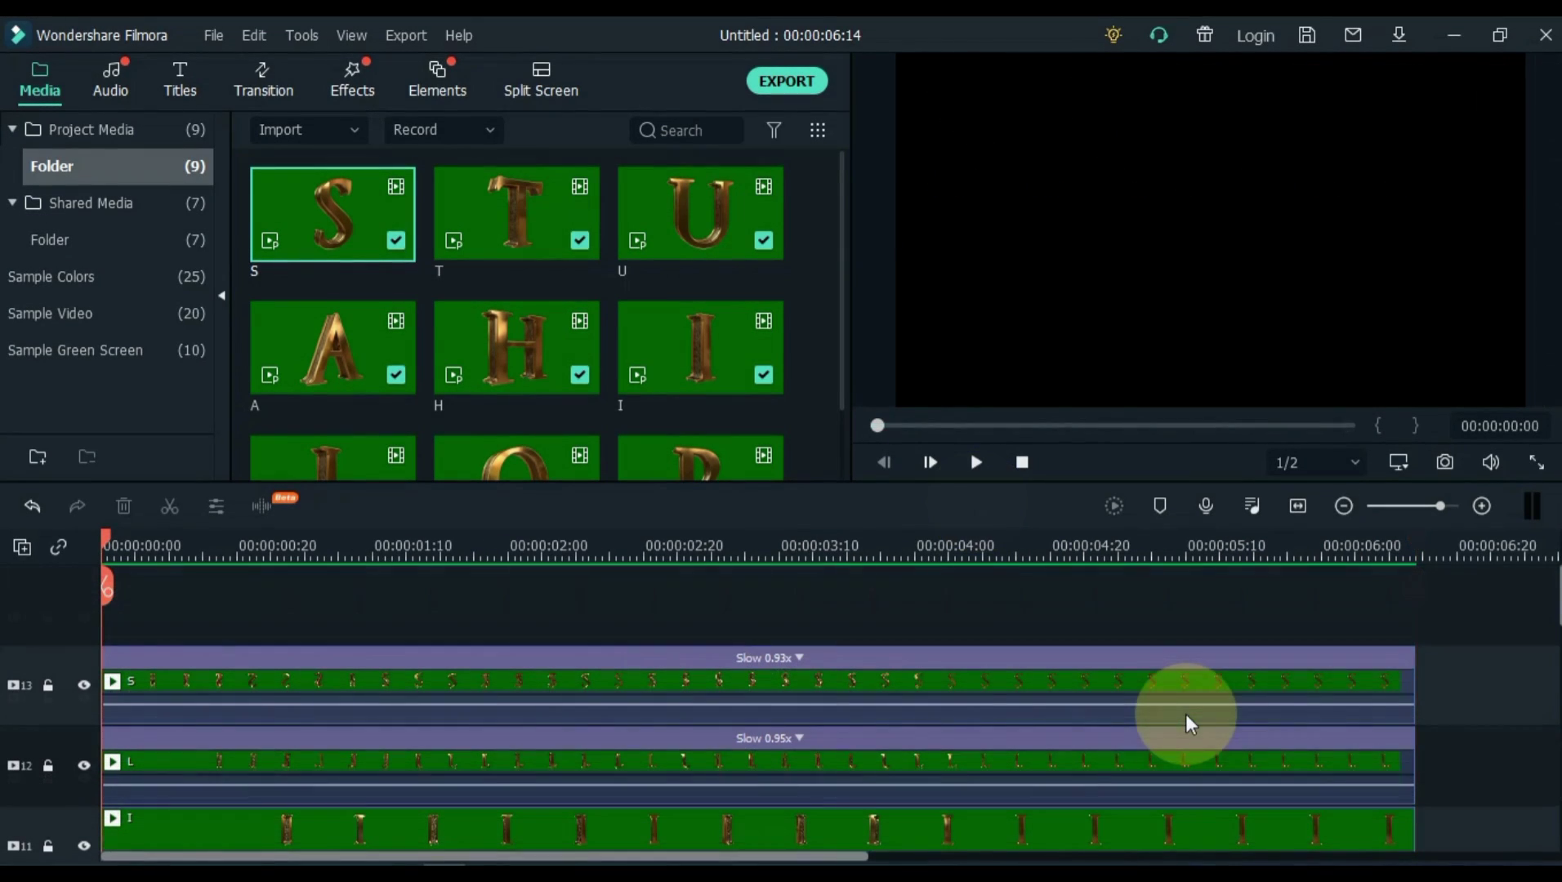
mouse_move(1488, 614)
mouse_down()
mouse_move(899, 865)
mouse_move(233, 745)
mouse_move(212, 645)
mouse_up()
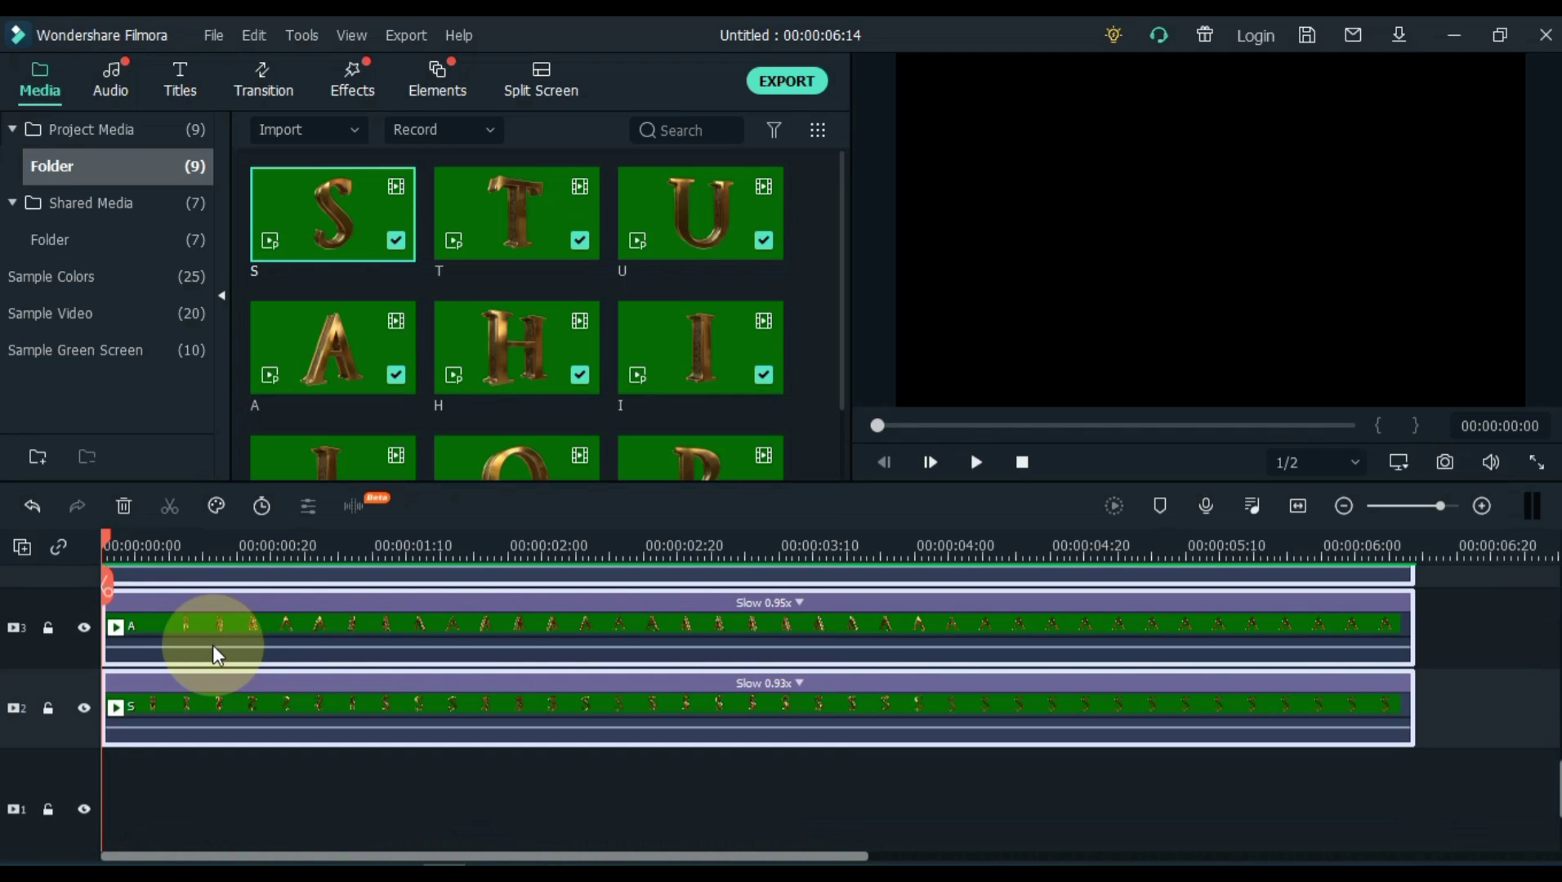
scroll(211, 658, down, 1)
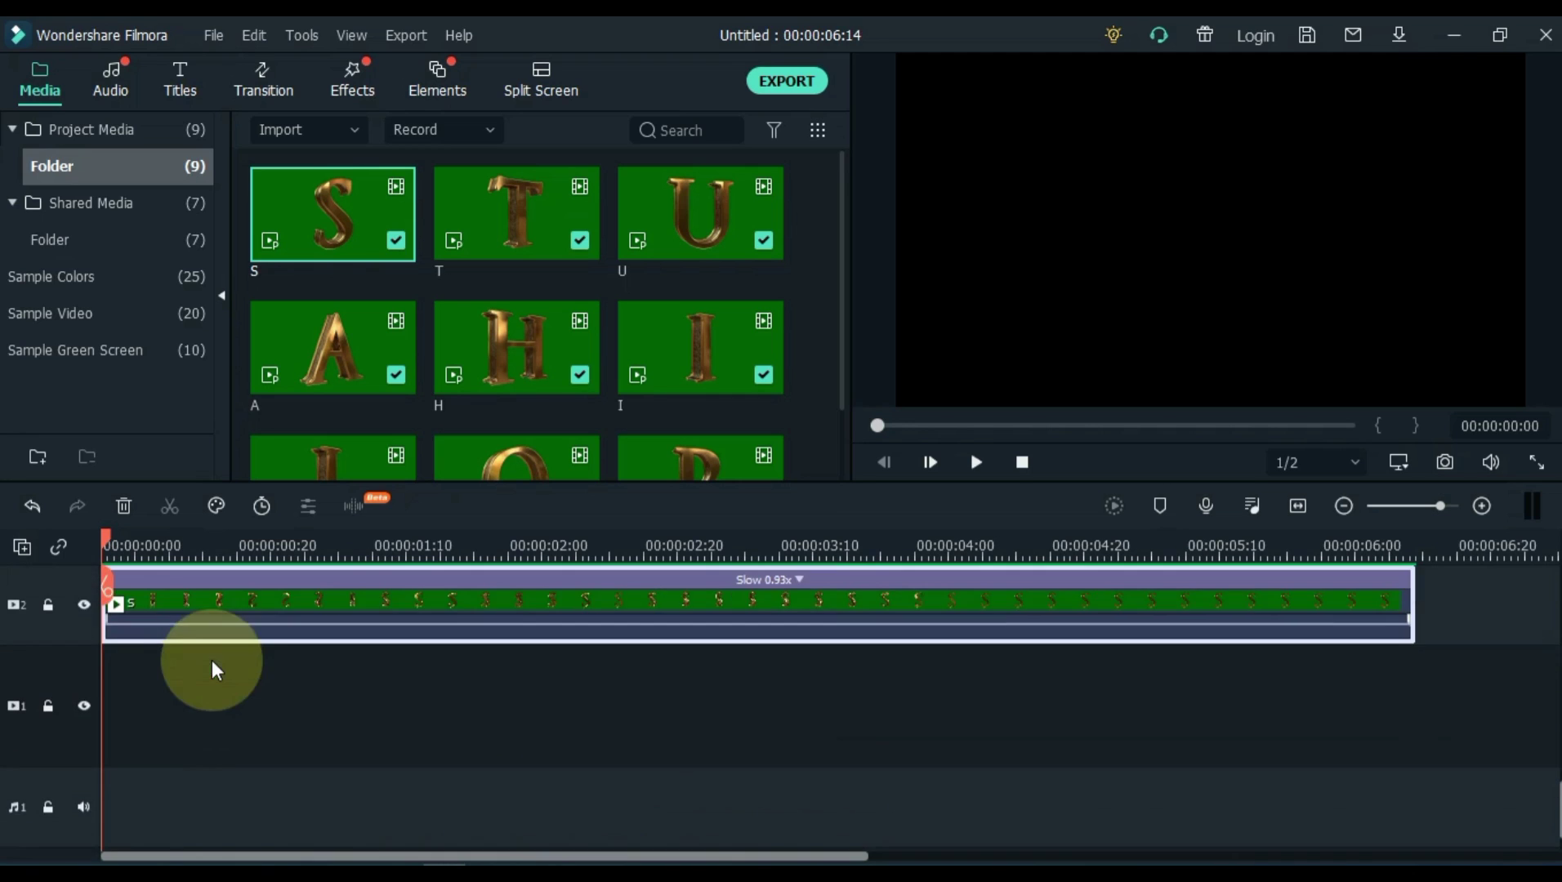
click(220, 729)
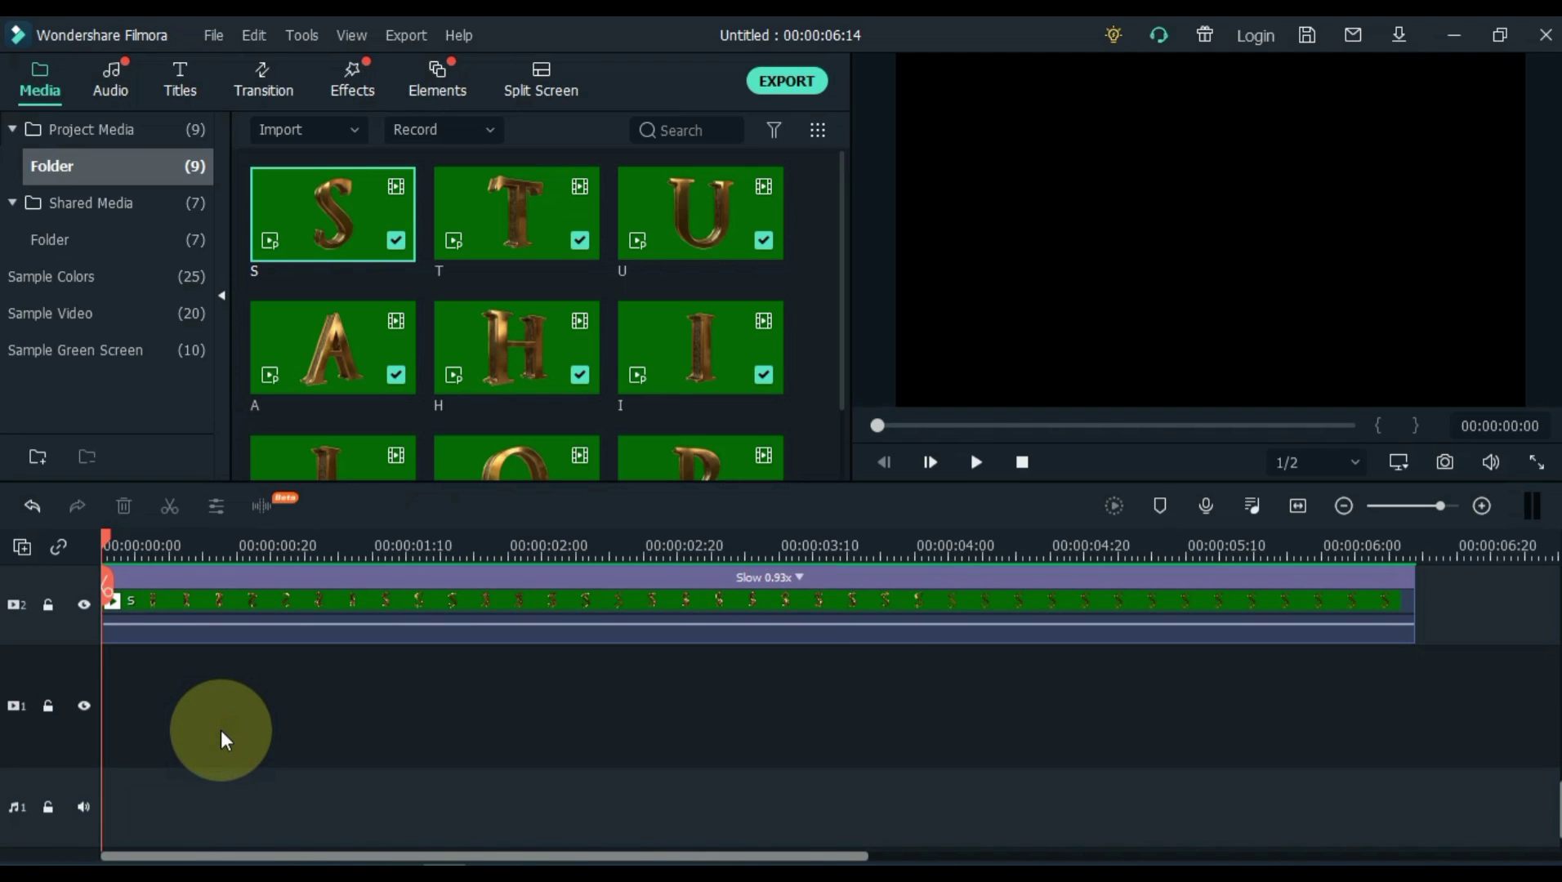
Step: Drag z1.mp4 from the gold letter videos folder into Filmora's media panel
click(227, 862)
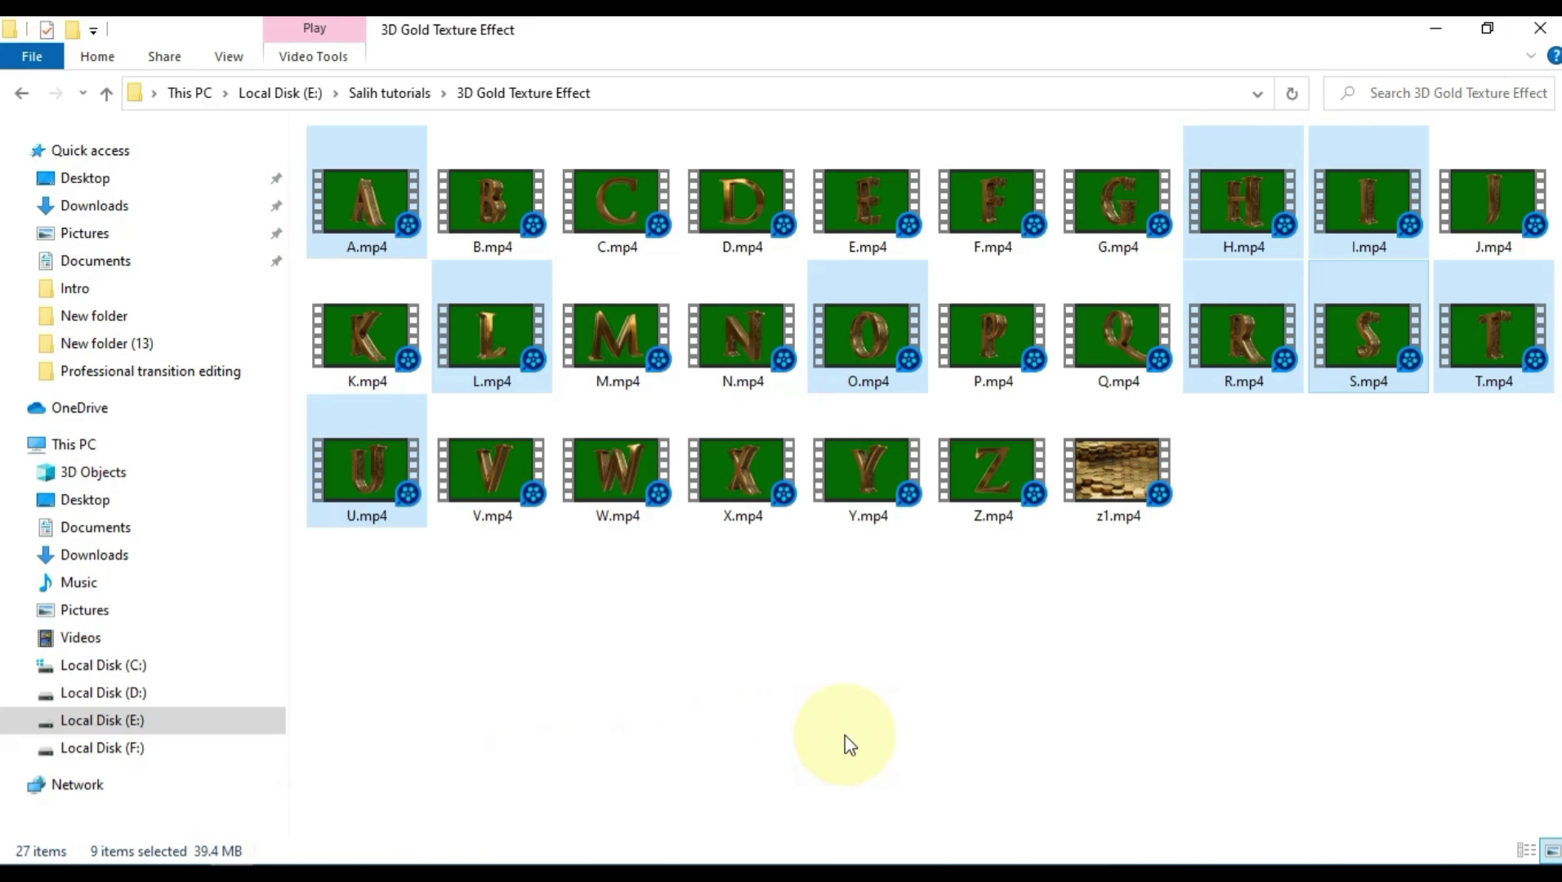
click(1136, 608)
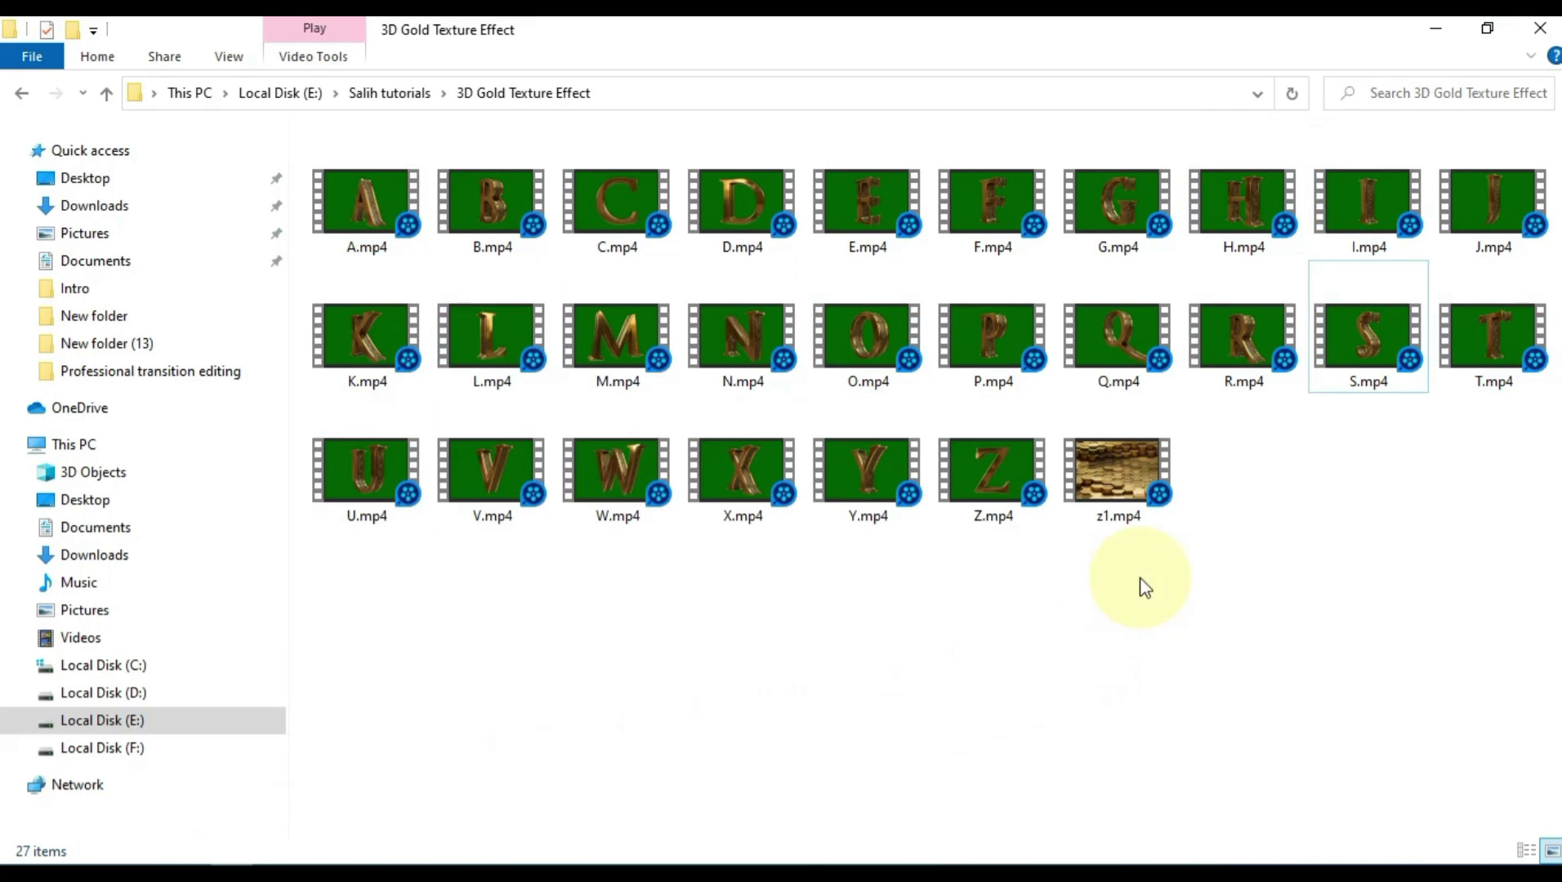
click(1143, 506)
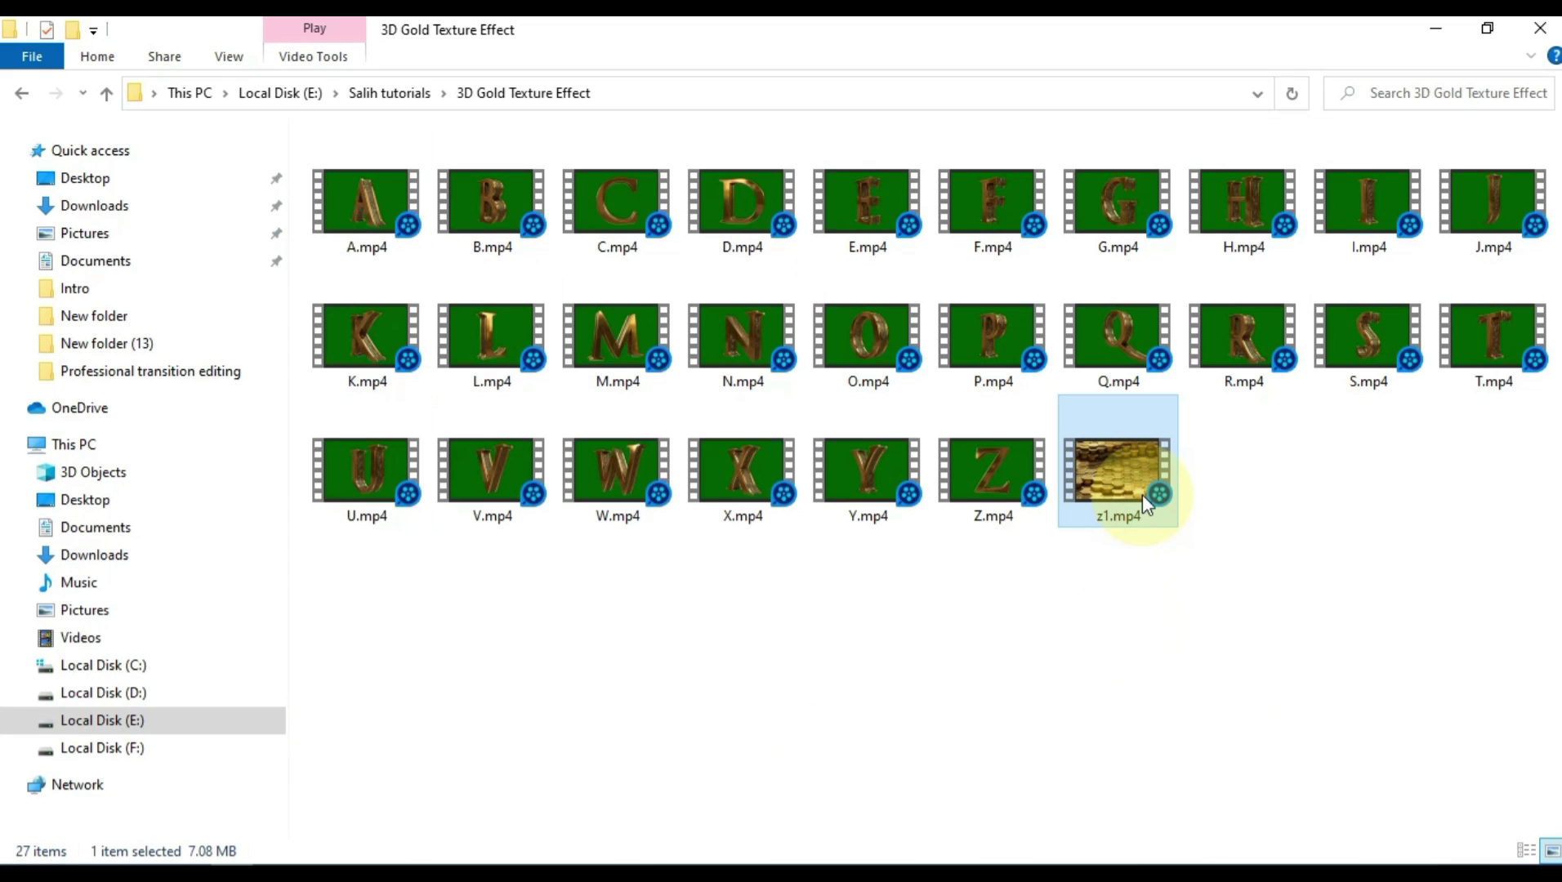
mouse_move(1107, 466)
mouse_down()
mouse_move(445, 853)
mouse_move(565, 462)
mouse_up()
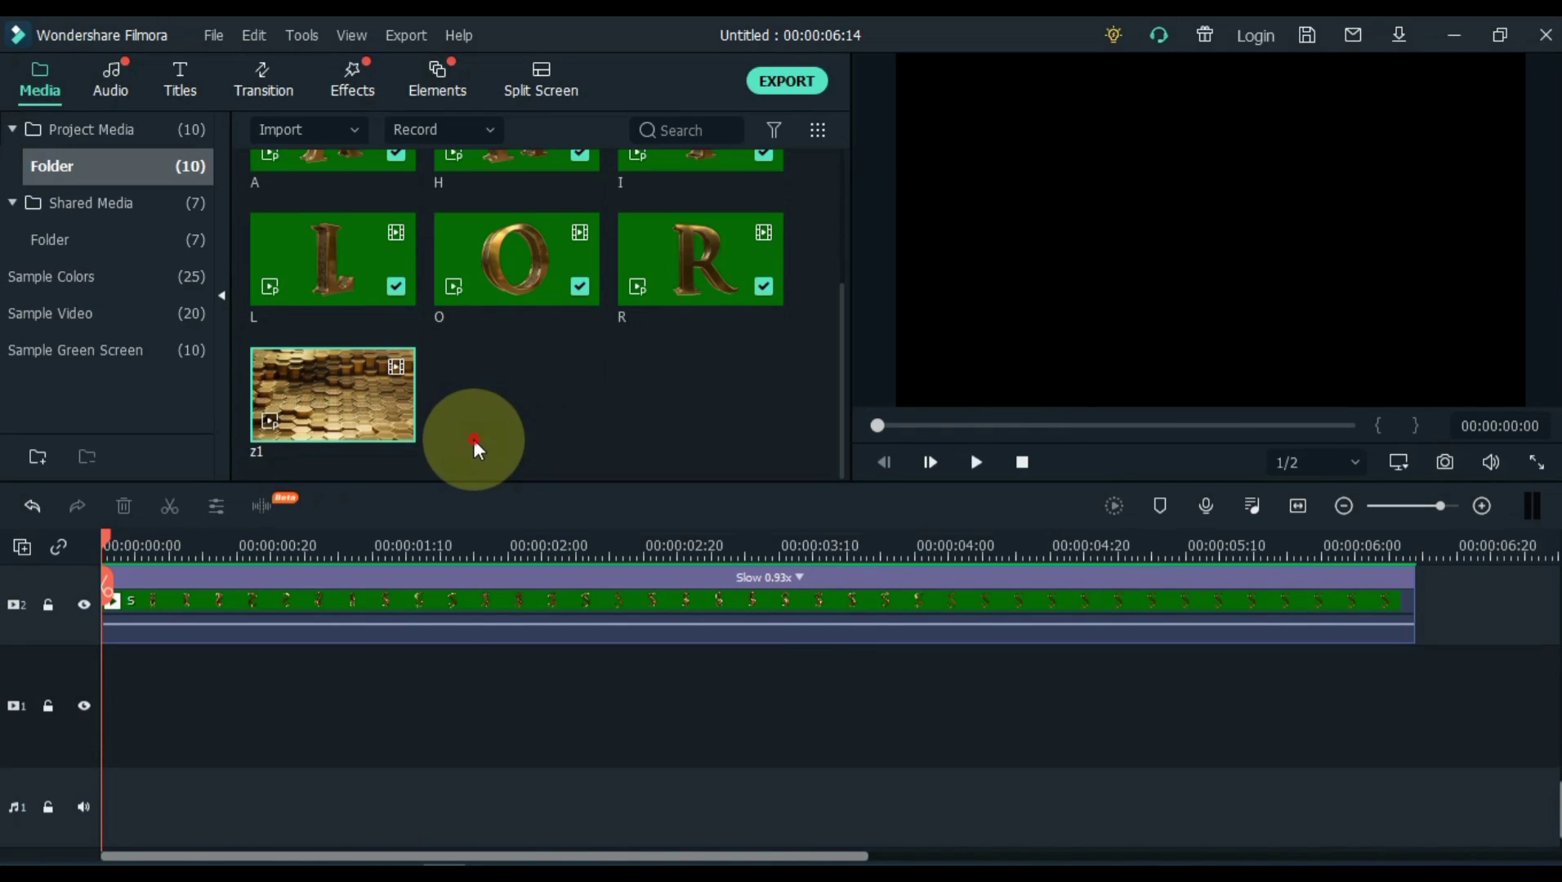
Step: Preview the z1 golden hexagon footage and drag it onto video track 1
double_click(336, 415)
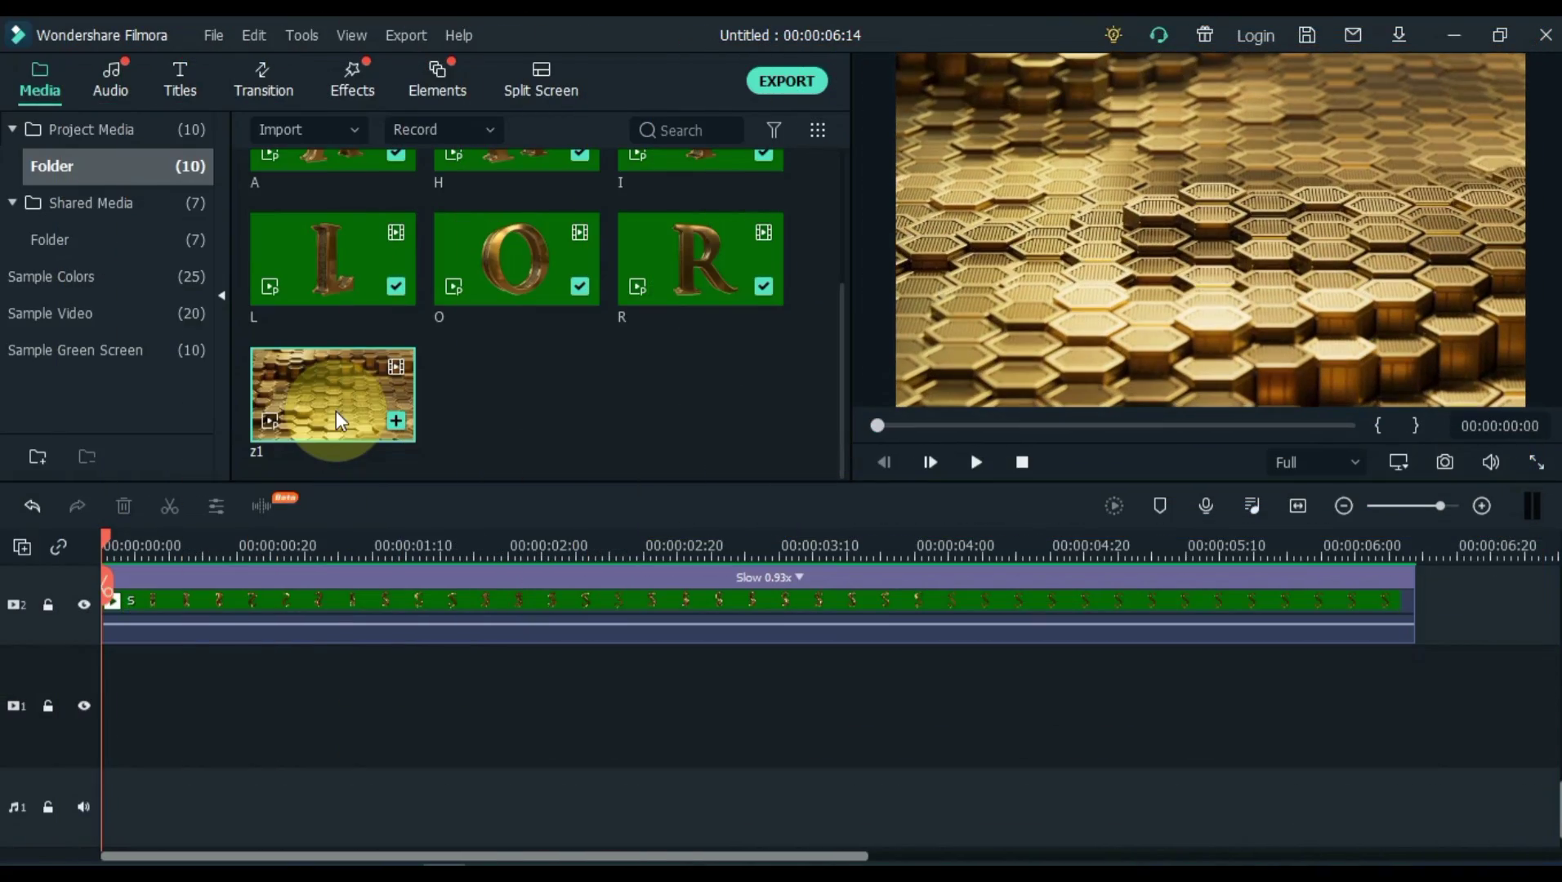
drag(336, 412, 96, 697)
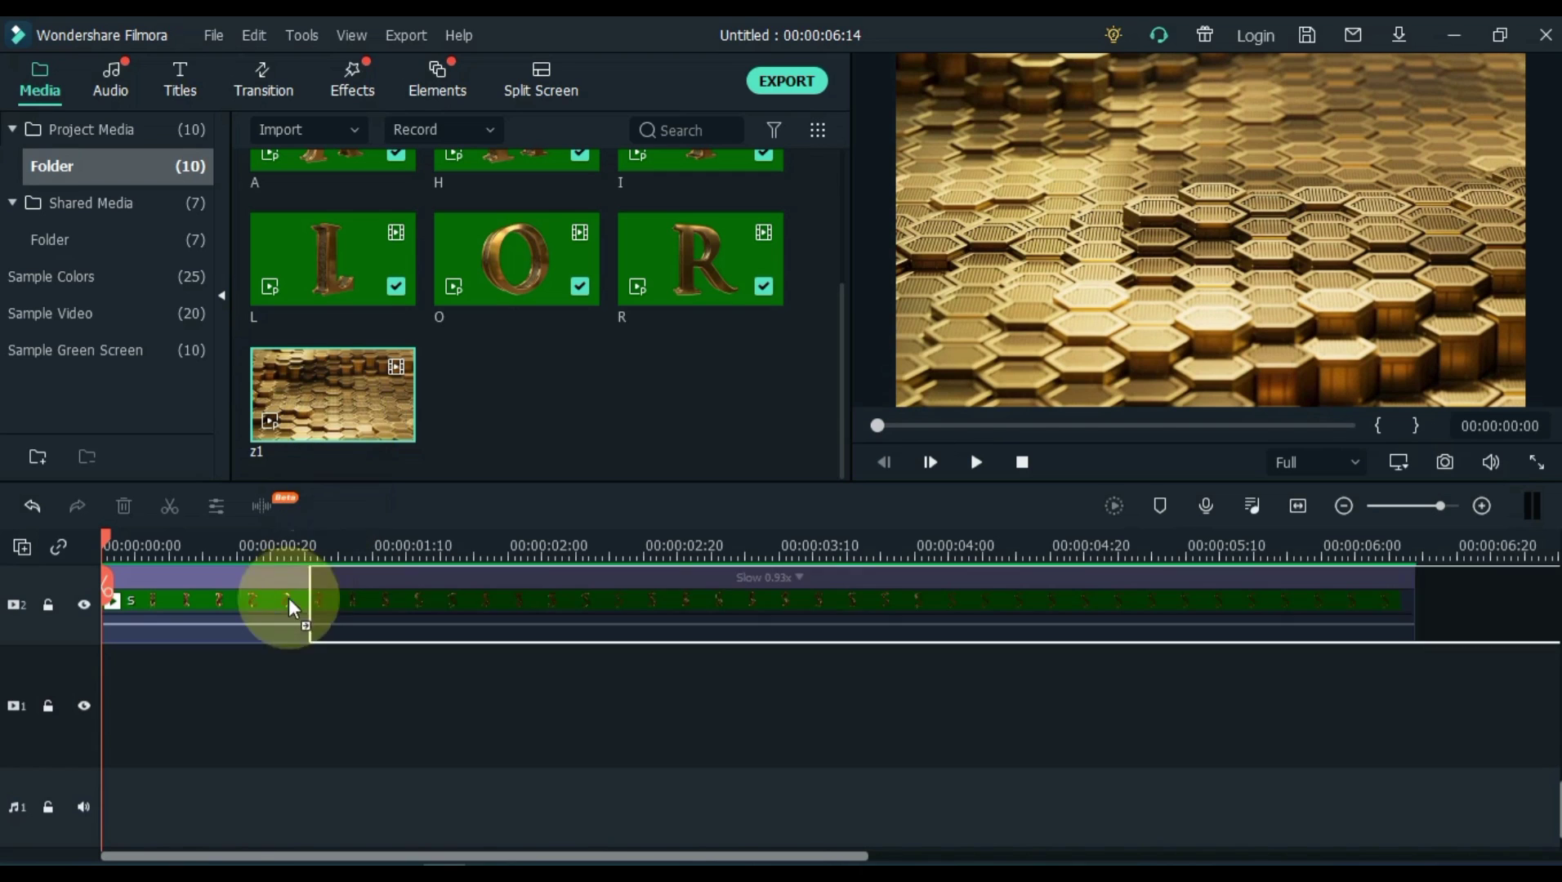